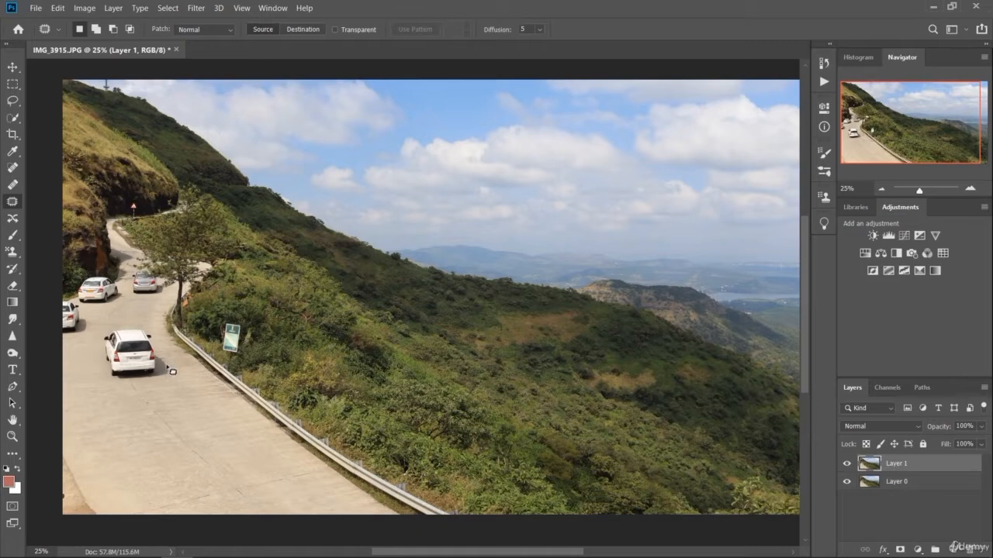
- Patch out the large white car in the foreground with clean road texture from just below it, and deselect
mouse_move(174, 369)
left_mouse_down()
mouse_move(157, 331)
mouse_move(141, 327)
mouse_move(92, 345)
left_mouse_up()
mouse_move(98, 382)
left_mouse_down()
mouse_move(130, 397)
mouse_move(172, 391)
mouse_move(176, 370)
left_mouse_up()
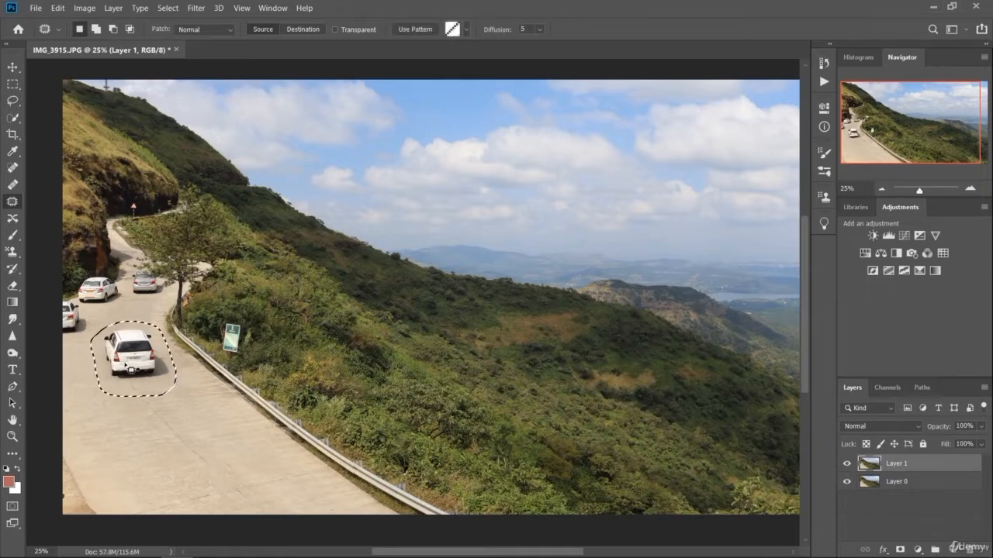
left_click_drag(131, 366, 178, 416)
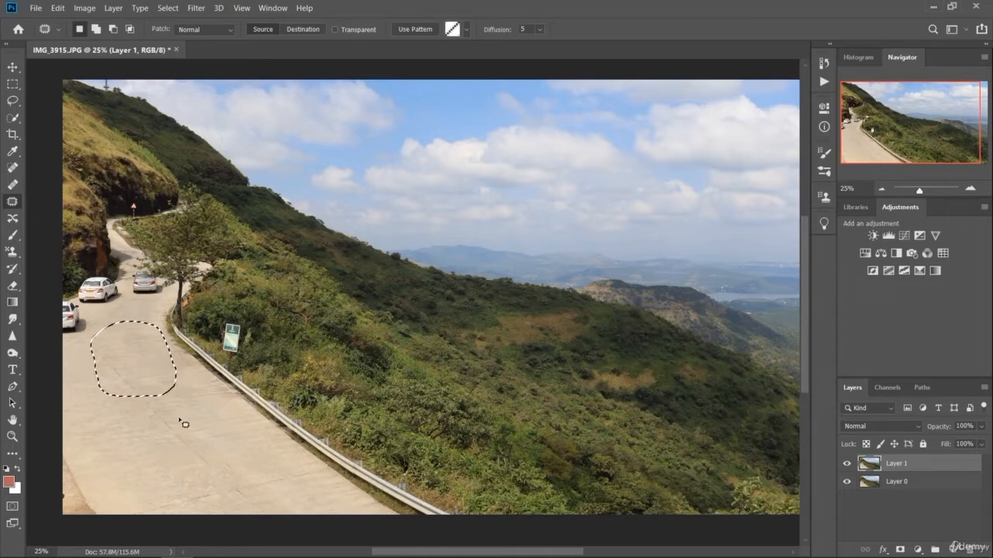
left_click(13, 84)
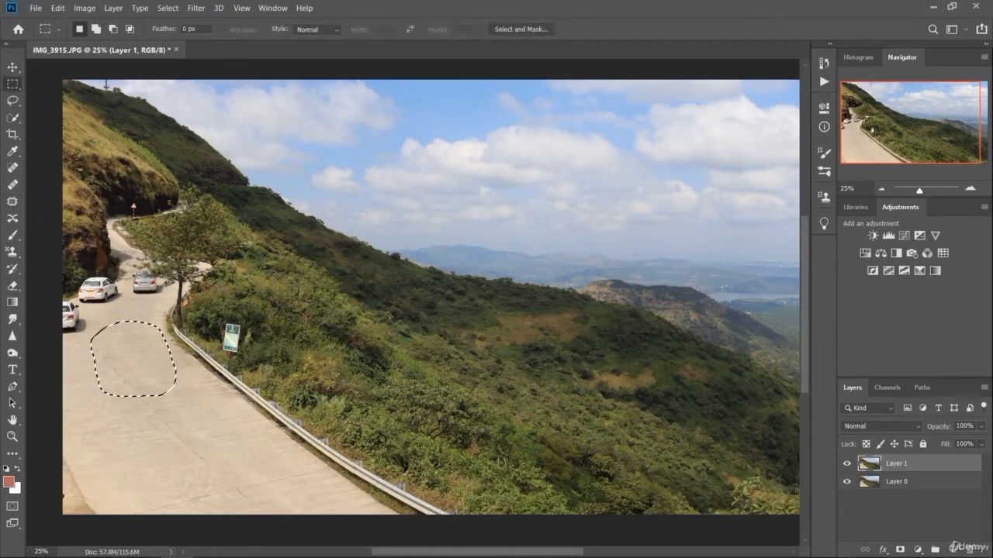
key("ctrl+d")
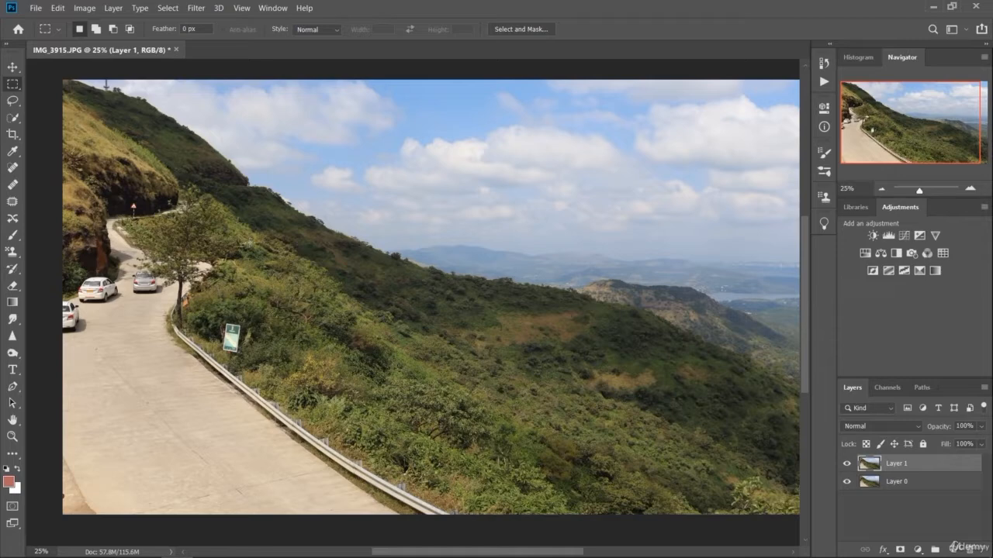
- Toggle the visibility of Layer 1 to compare the patched road with the original photo
left_click(848, 463)
left_click(848, 463)
left_click(847, 464)
left_click(848, 463)
left_click(849, 466)
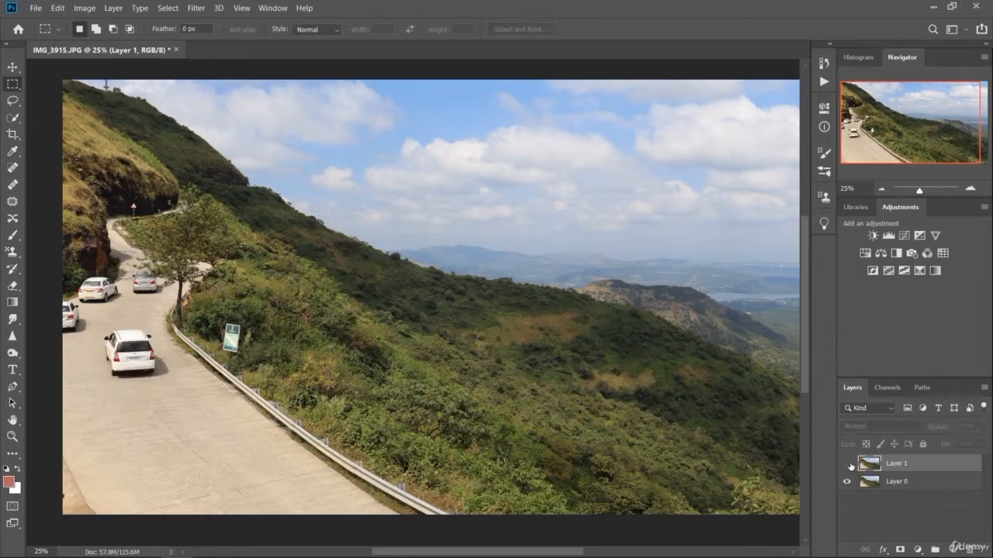
left_click(848, 464)
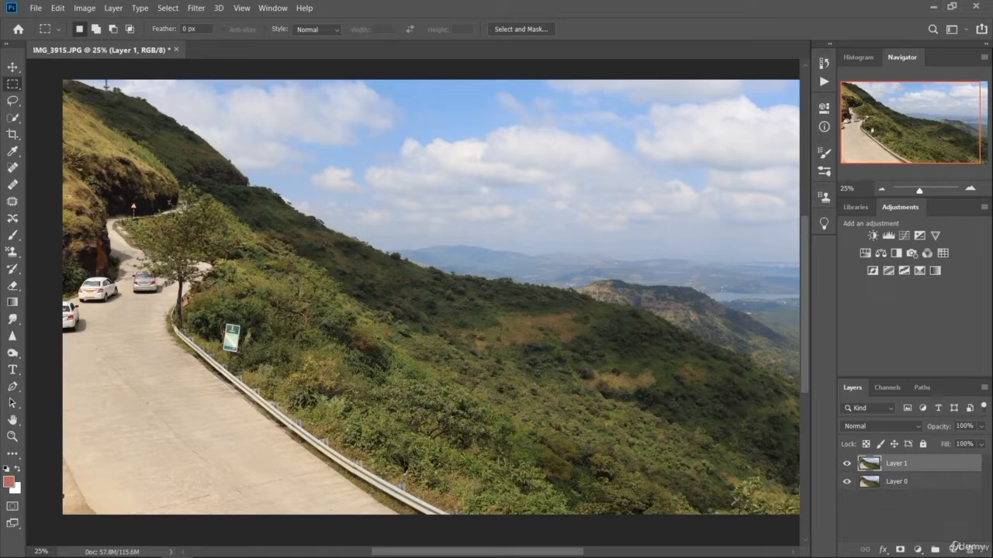
- Patch out the green signboard beside the guardrail using nearby bushes, and deselect
key("ctrl+plus")
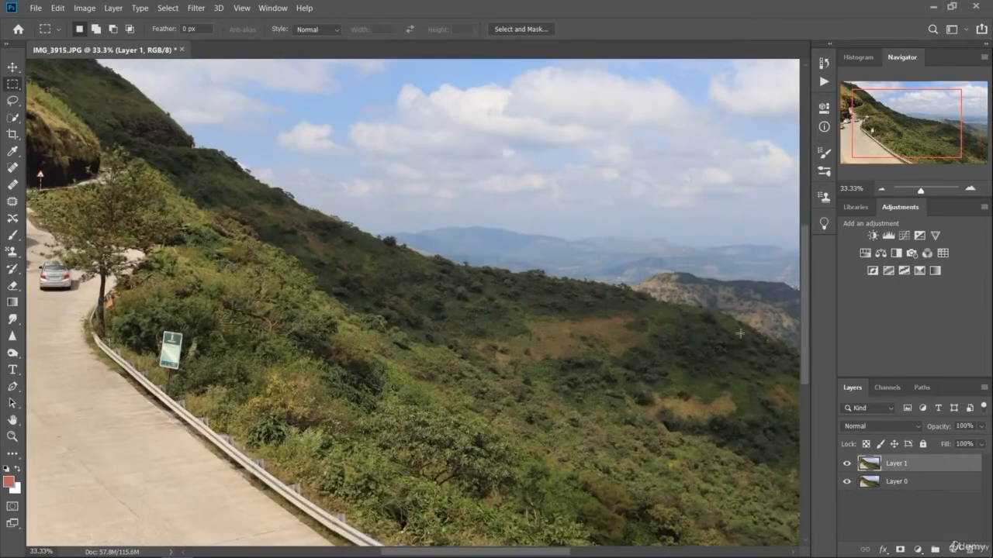
left_click_drag(802, 358, 802, 389)
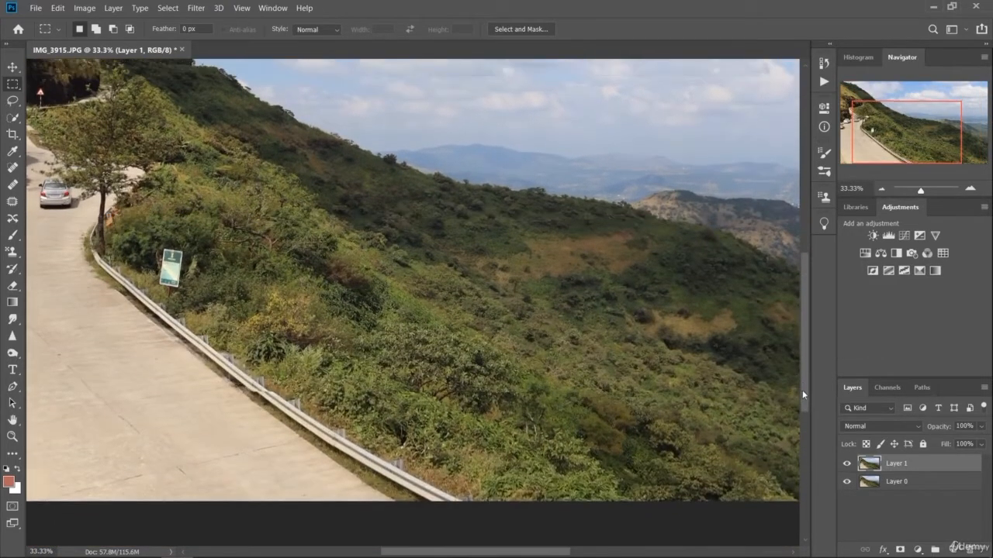
left_click_drag(485, 556, 456, 556)
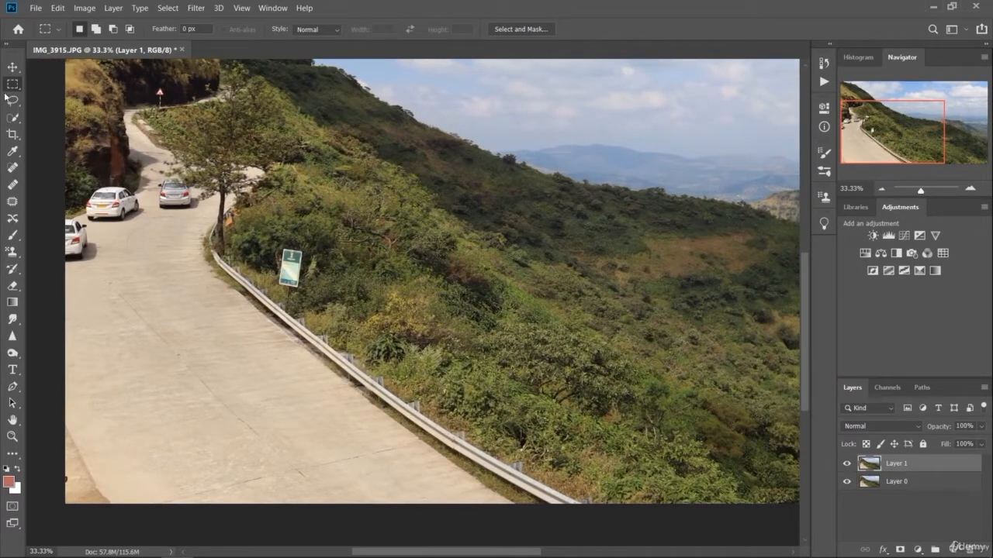
left_click(13, 201)
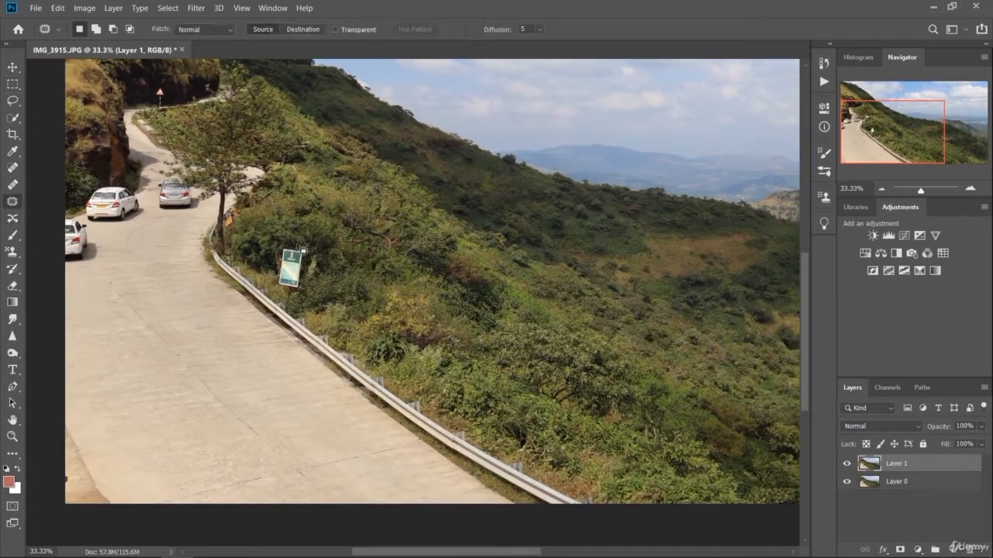
mouse_move(303, 250)
left_mouse_down()
mouse_move(312, 254)
mouse_move(291, 246)
mouse_move(276, 269)
mouse_move(293, 304)
mouse_move(312, 296)
mouse_move(312, 254)
mouse_move(268, 222)
mouse_move(247, 244)
left_mouse_up()
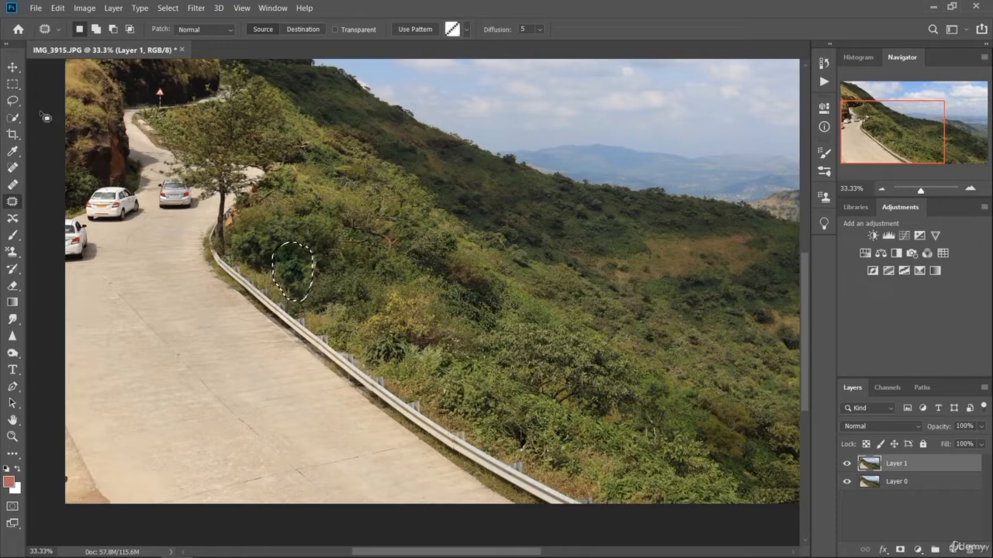
left_click(13, 83)
key("ctrl+d")
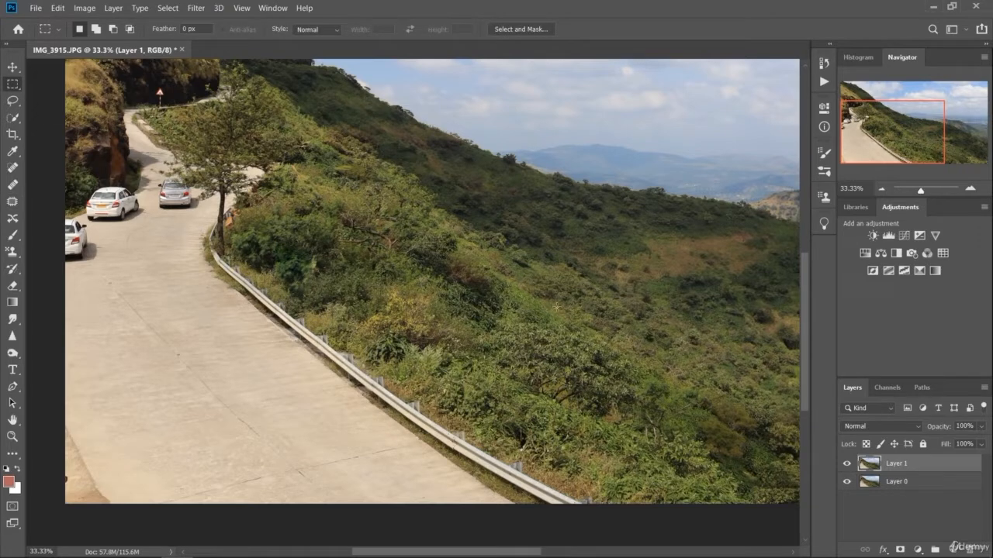
- Toggle Layer 1 off and on to compare the car and signboard removal with the original
left_click(847, 464)
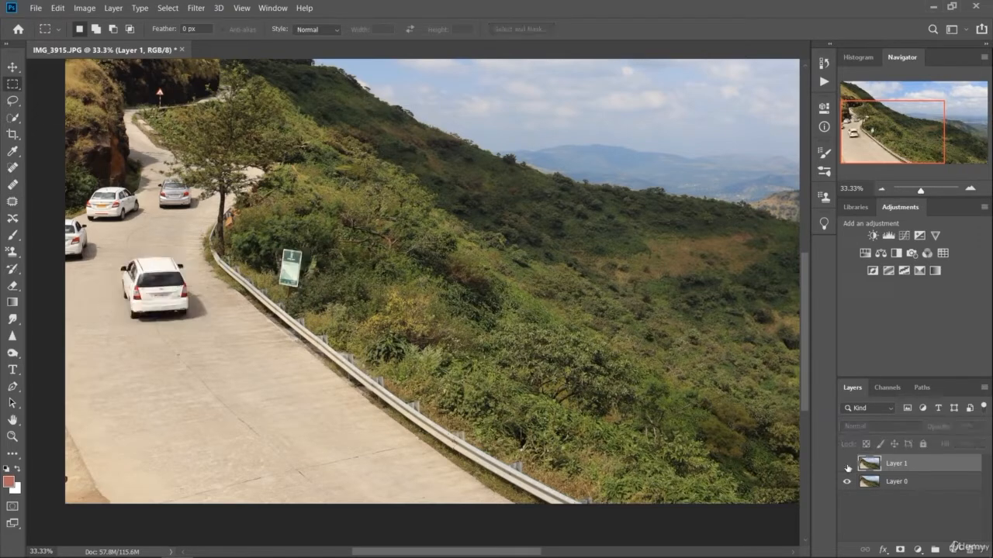
left_click(847, 464)
left_click(847, 464)
left_click(847, 464)
left_click(847, 464)
left_click(847, 464)
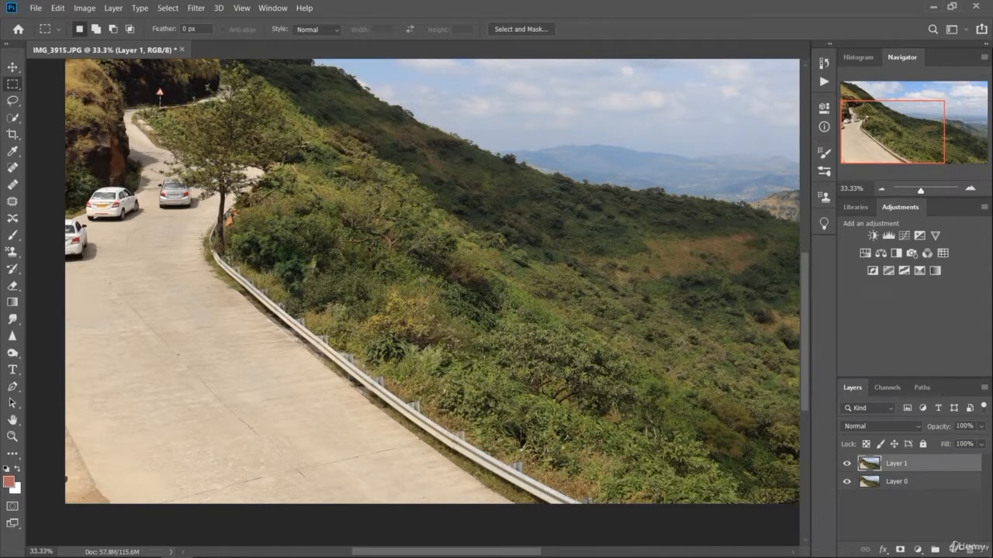
- Try to patch out the silver car beside the tree with road texture, and undo the patch
left_click(12, 201)
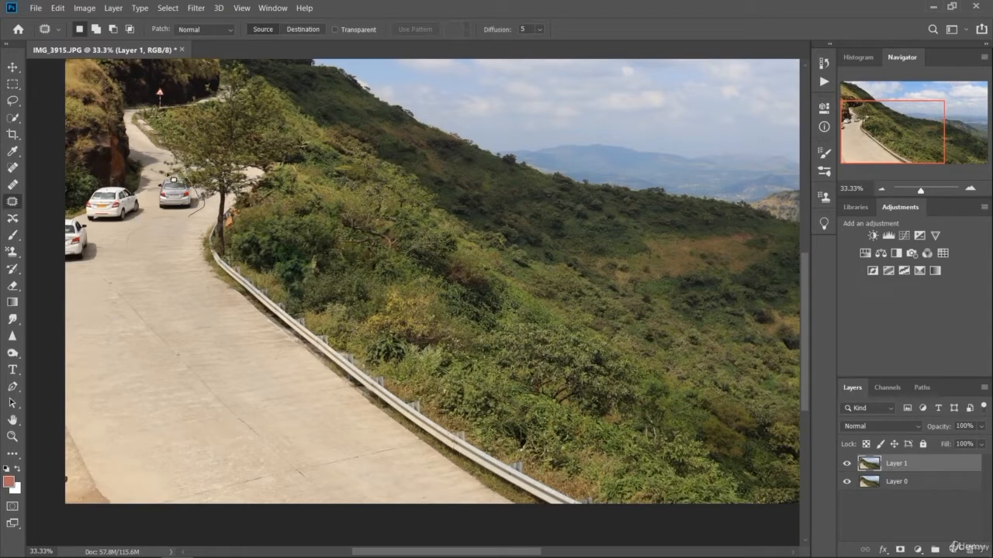
mouse_move(152, 198)
left_mouse_down()
mouse_move(182, 215)
mouse_move(162, 215)
mouse_move(221, 208)
mouse_move(199, 195)
left_mouse_up()
key("ctrl+d")
mouse_move(163, 219)
left_mouse_down()
mouse_move(162, 249)
mouse_move(166, 207)
mouse_move(153, 254)
left_mouse_up()
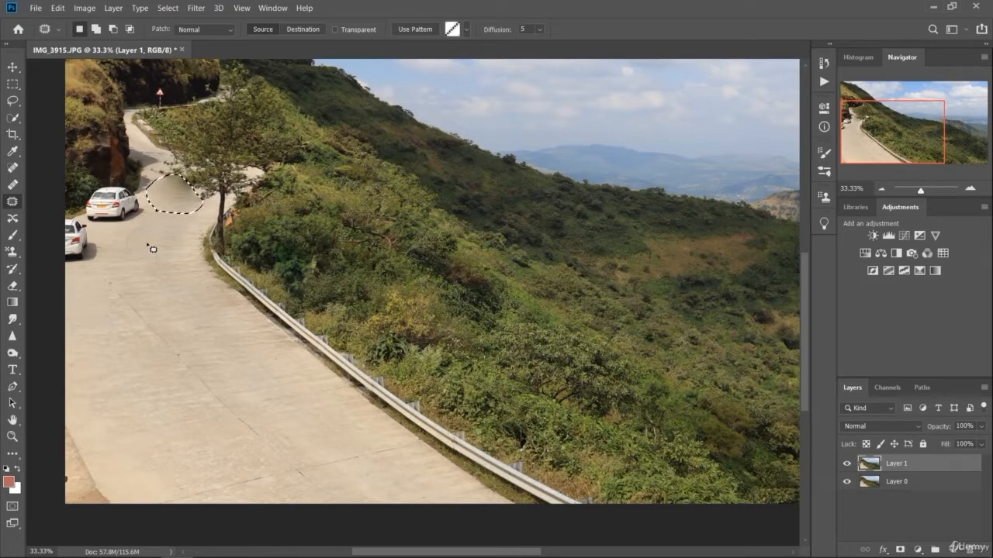
key("ctrl+z")
key("ctrl+d")
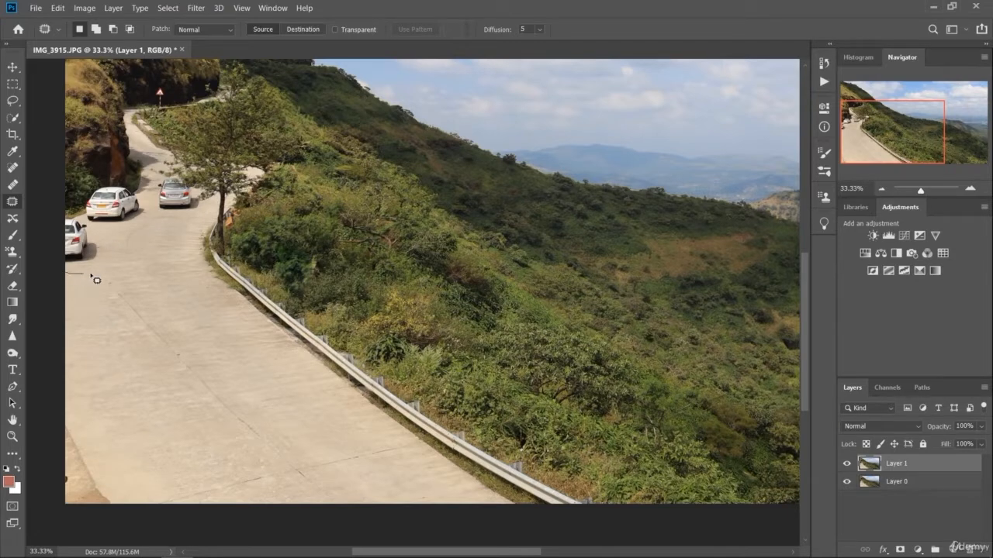
- Patch out the white car cut off by the photo's left edge with road from below it, and deselect
mouse_move(92, 228)
left_mouse_down()
mouse_move(57, 225)
mouse_move(78, 260)
mouse_move(81, 295)
left_mouse_up()
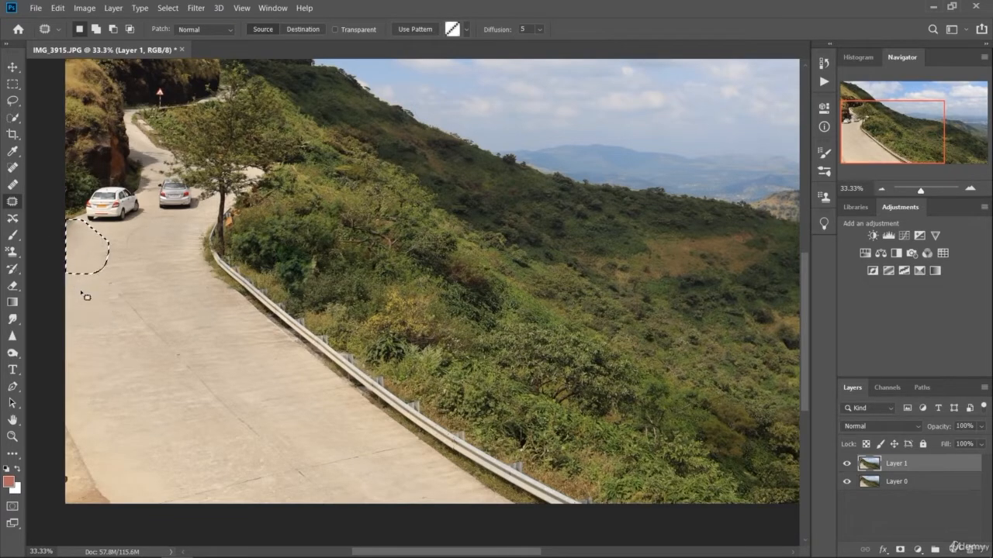
left_click(12, 86)
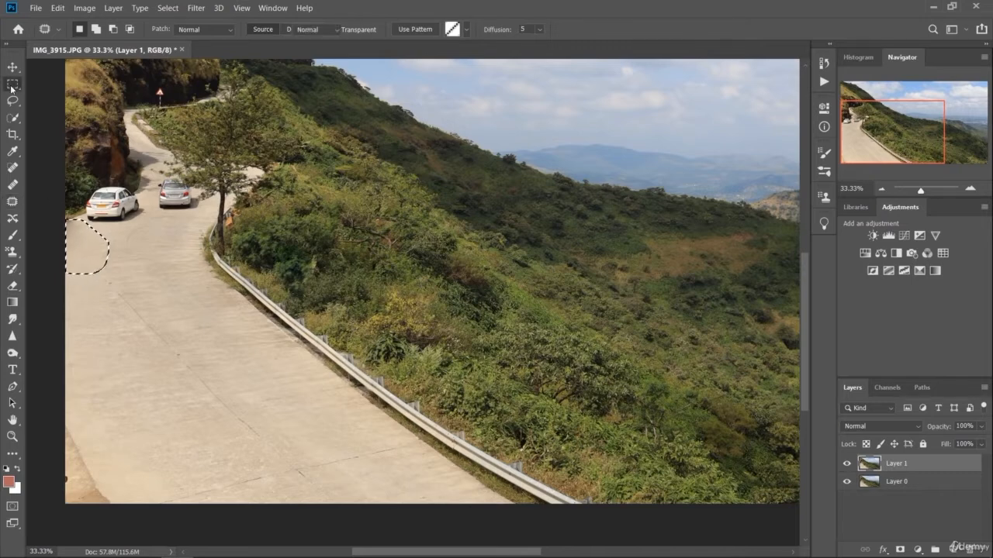
left_click(160, 308)
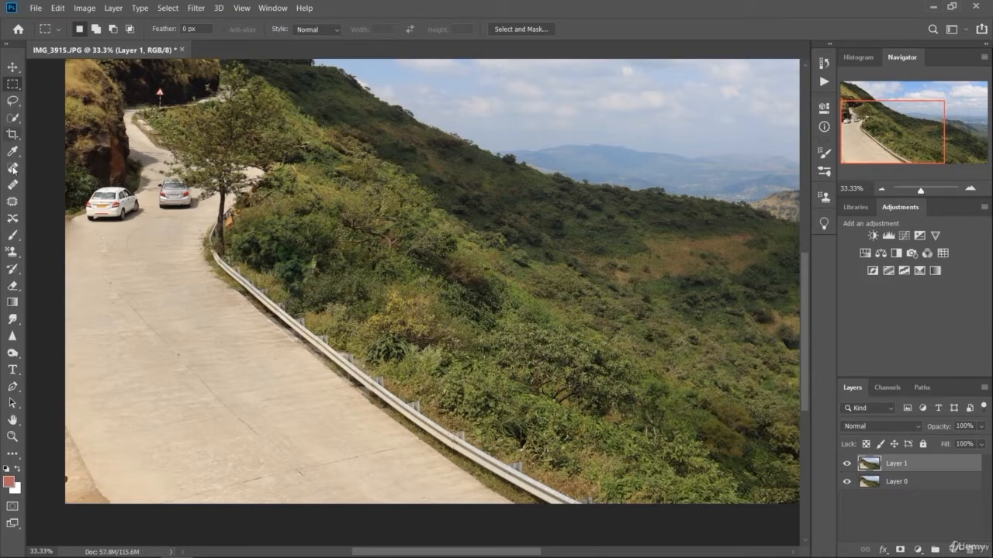
- Patch out the red triangular warning sign near the distant road bend
left_click(12, 201)
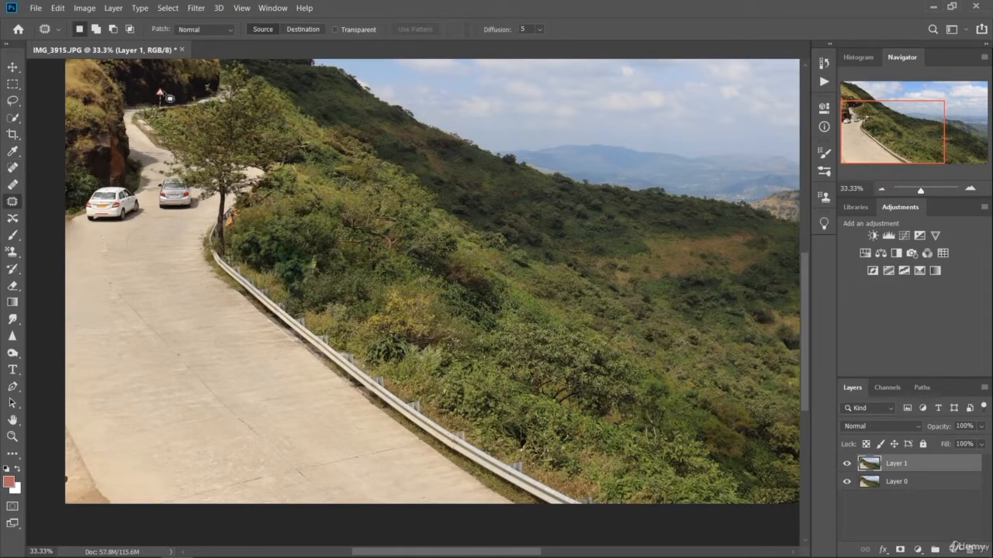
mouse_move(168, 108)
left_mouse_down()
mouse_move(174, 94)
mouse_move(160, 85)
mouse_move(151, 99)
mouse_move(169, 109)
left_mouse_up()
key("m")
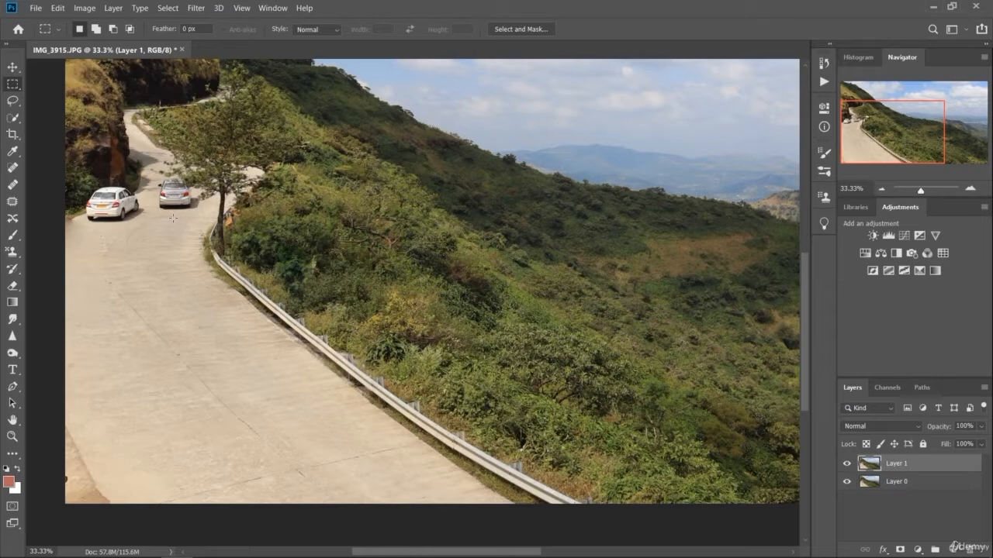
- Try to patch out the silver car with a rounded selection and road from below it, and undo the patch
key("ctrl+plus")
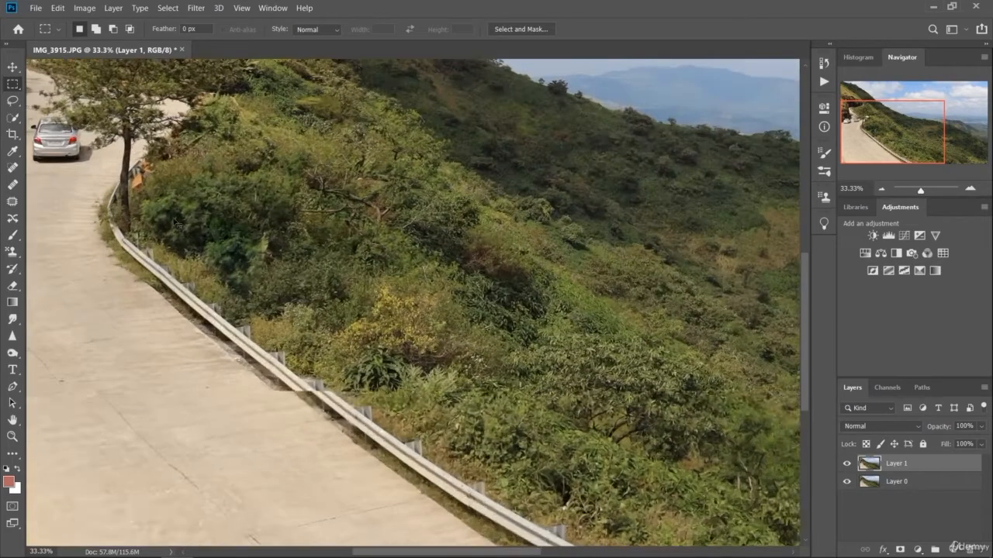
left_click_drag(455, 554, 408, 551)
scroll(354, 309, "up", 2)
scroll(355, 309, "up", 1)
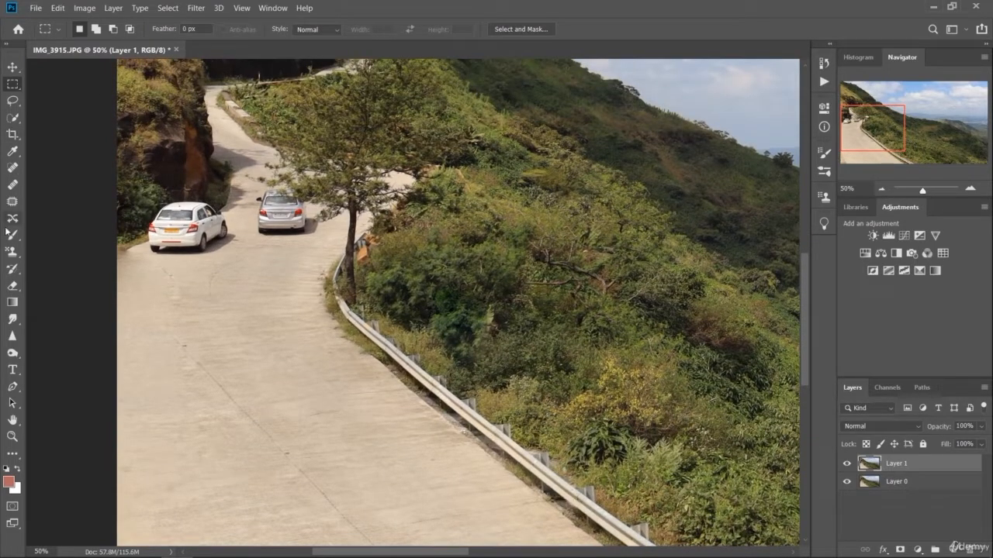
left_click(15, 204)
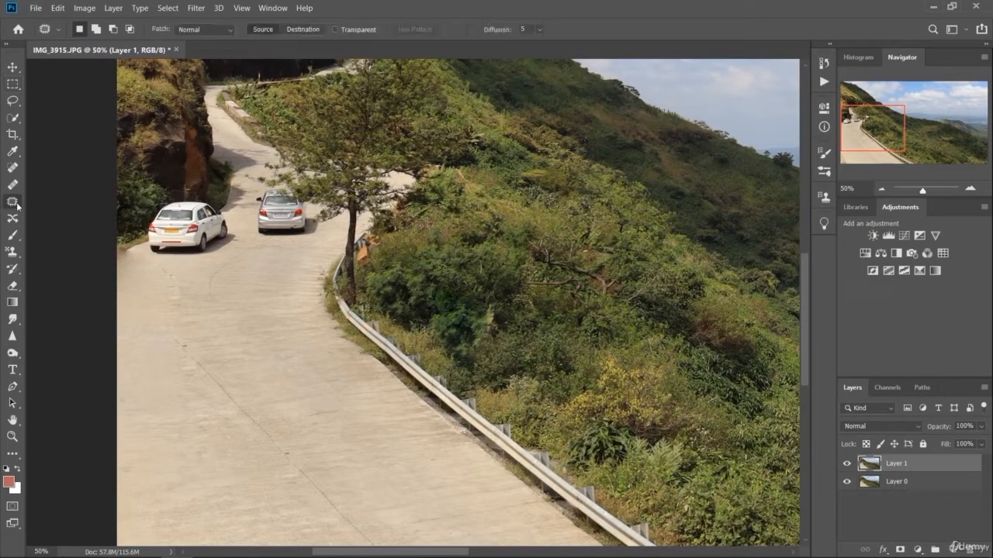
left_click_drag(254, 200, 254, 238)
mouse_move(298, 196)
left_mouse_down()
mouse_move(254, 201)
mouse_move(279, 214)
mouse_move(246, 259)
mouse_move(250, 282)
left_mouse_up()
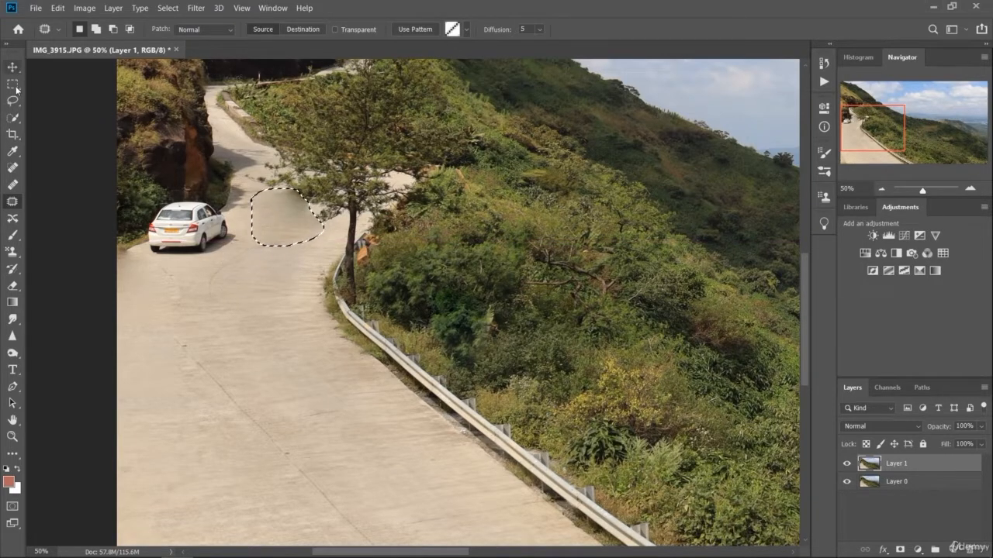
key("m")
key("ctrl+d")
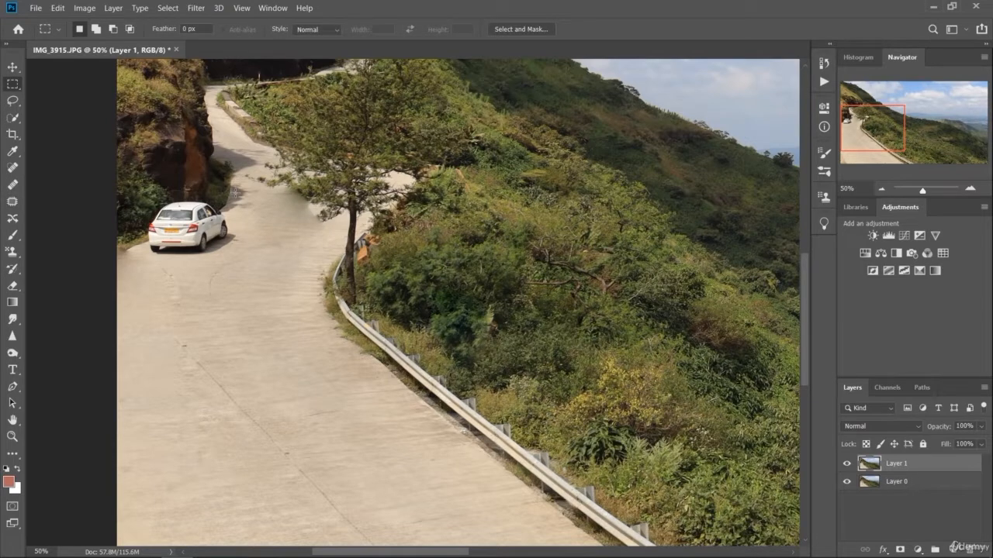
key("ctrl+z")
key("ctrl+z")
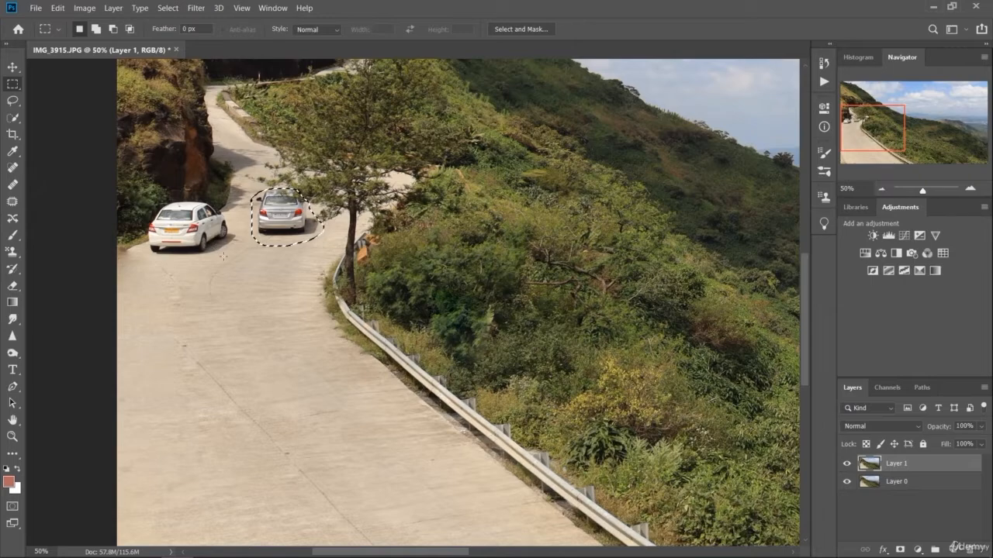
- Clear the rounded selection around the silver car
key("ctrl+plus")
key("ctrl+plus")
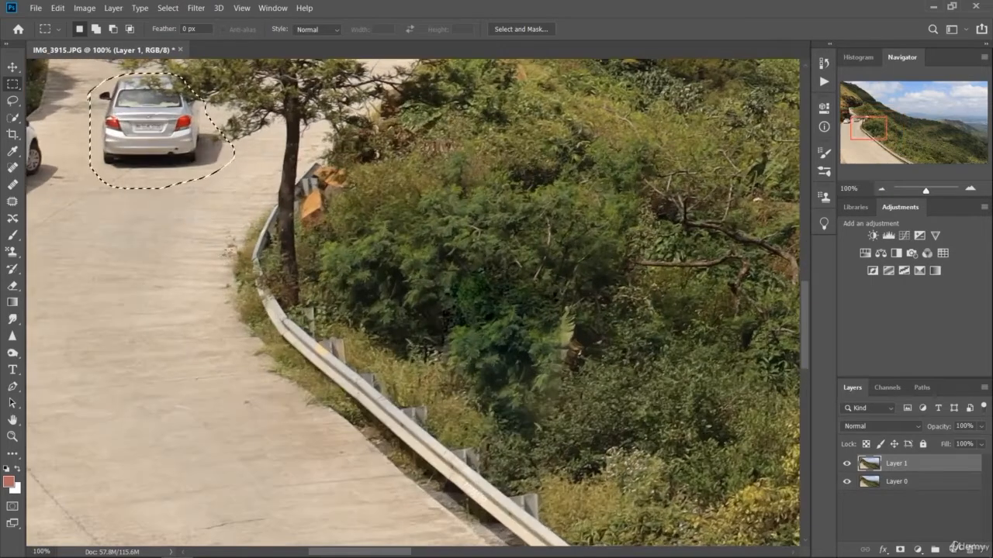
scroll(227, 265, "up", 4)
scroll(228, 270, "up", 1)
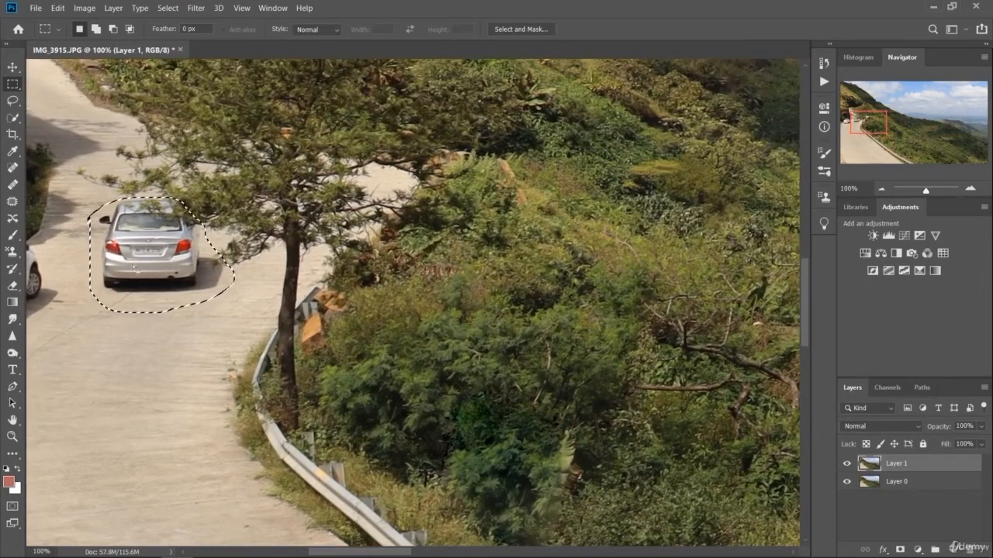
key("v")
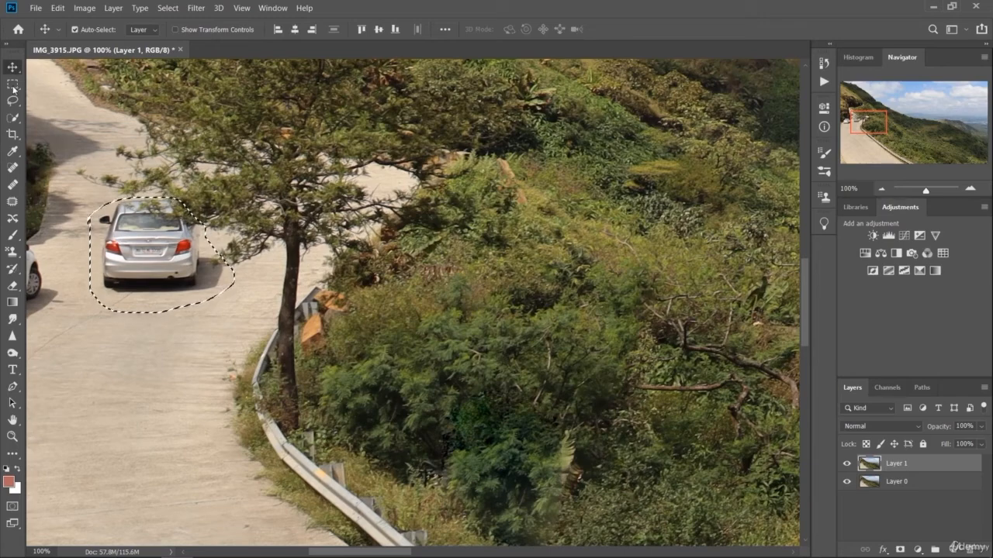
key("m")
key("ctrl+d")
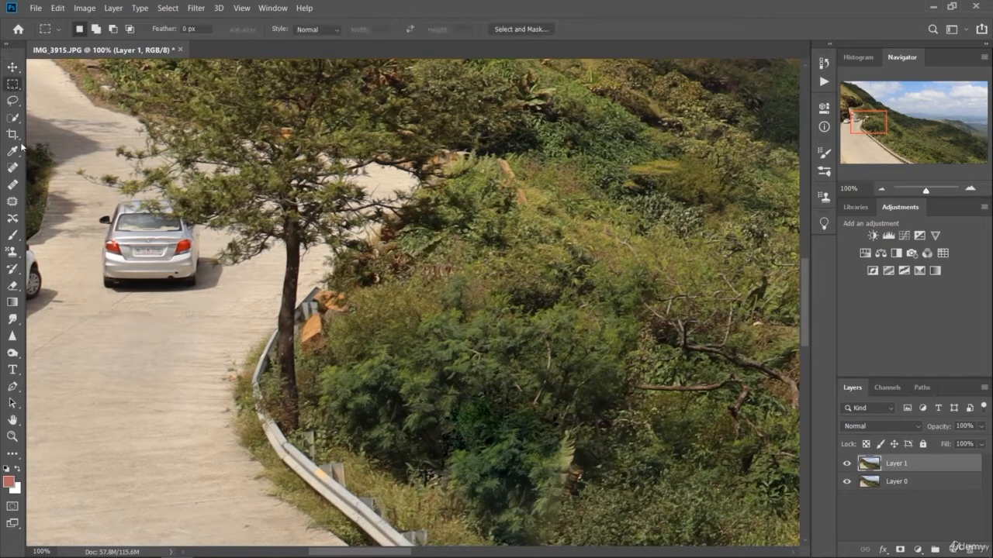
- Outline the silver car closely along the tree foliage, patch it with the road below, and deselect
left_click(22, 203)
left_click_drag(91, 207, 169, 207)
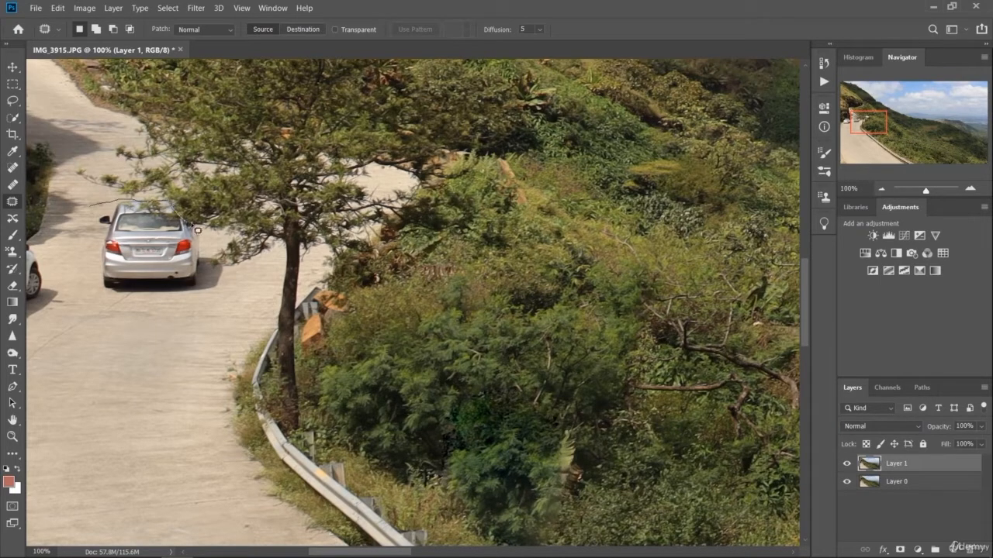
mouse_move(205, 246)
left_mouse_down()
mouse_move(208, 262)
mouse_move(225, 264)
mouse_move(209, 301)
mouse_move(108, 303)
left_mouse_up()
left_click_drag(97, 213, 95, 210)
left_click_drag(125, 265, 84, 367)
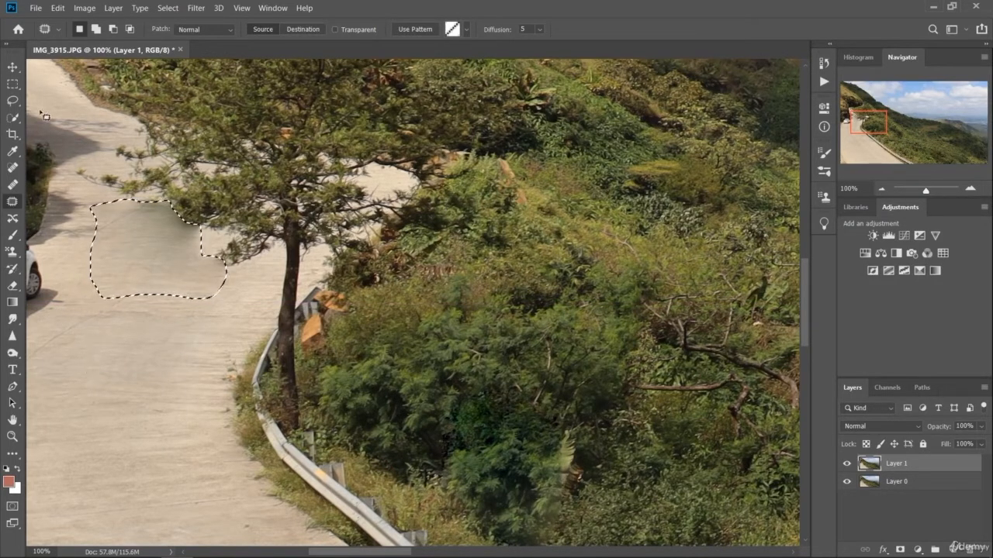
left_click(8, 85)
key("ctrl+d")
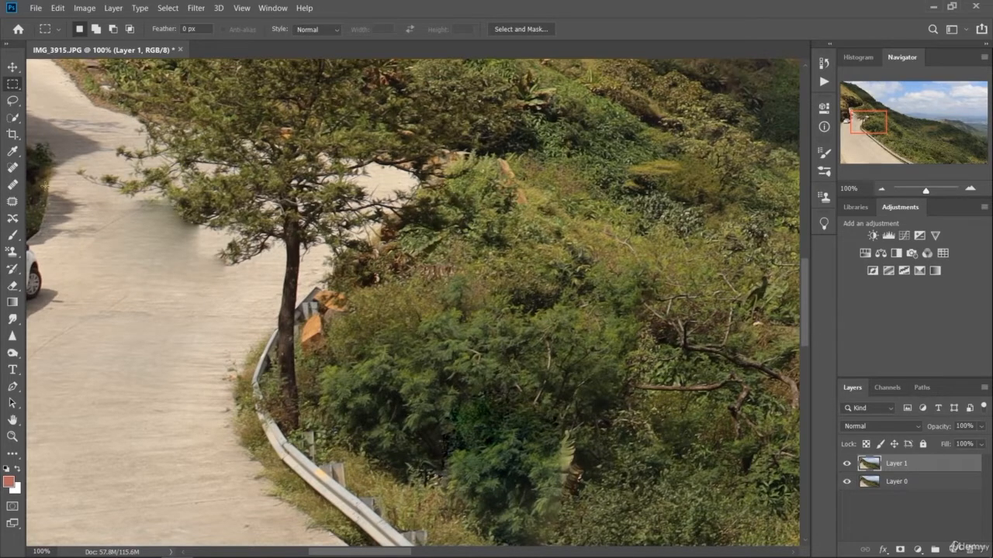
- Heal the dark smudge on the road beside the tree foliage with the Spot Healing Brush at 37 px
left_click(13, 168)
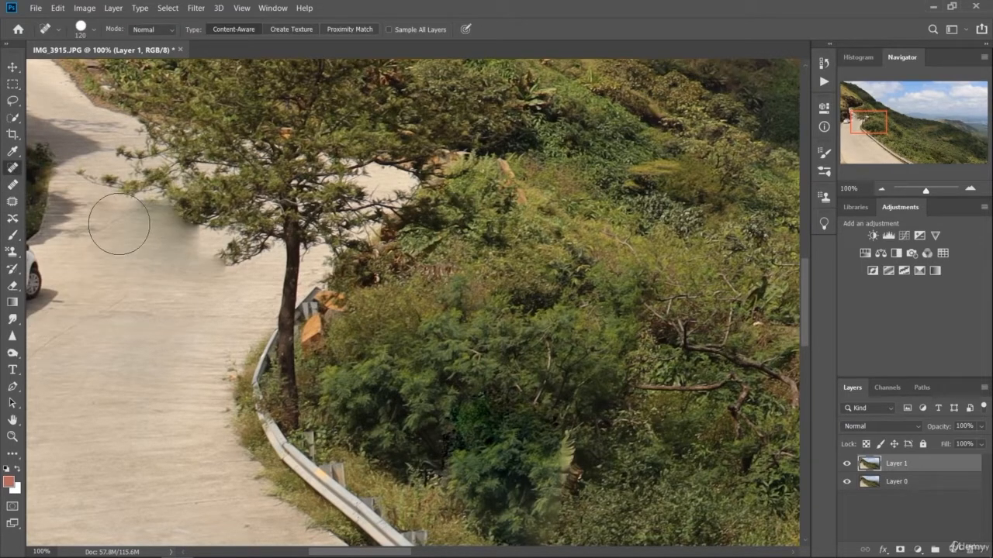
mouse_move(116, 225)
left_mouse_down()
mouse_move(136, 225)
mouse_move(186, 262)
mouse_move(160, 294)
mouse_move(136, 304)
left_mouse_up()
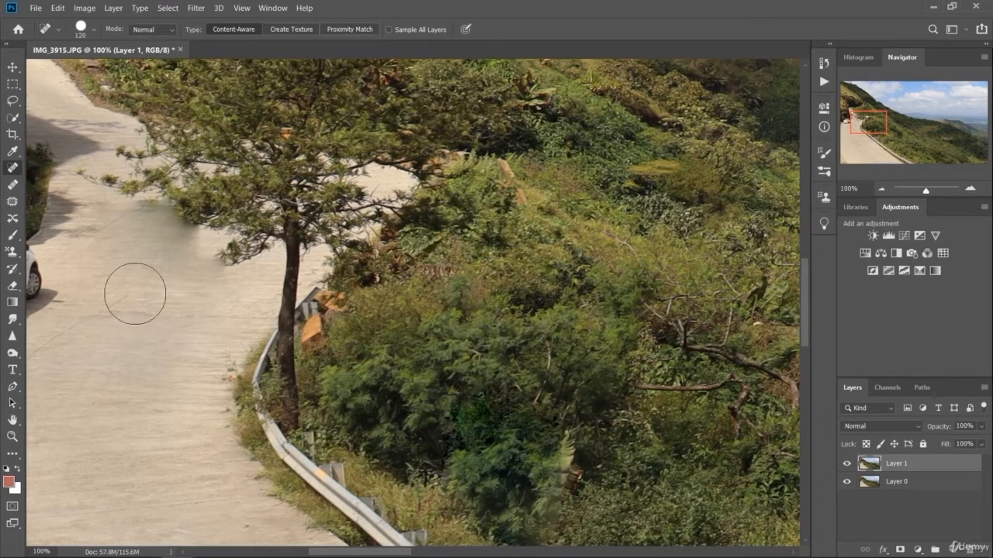
left_click(93, 31)
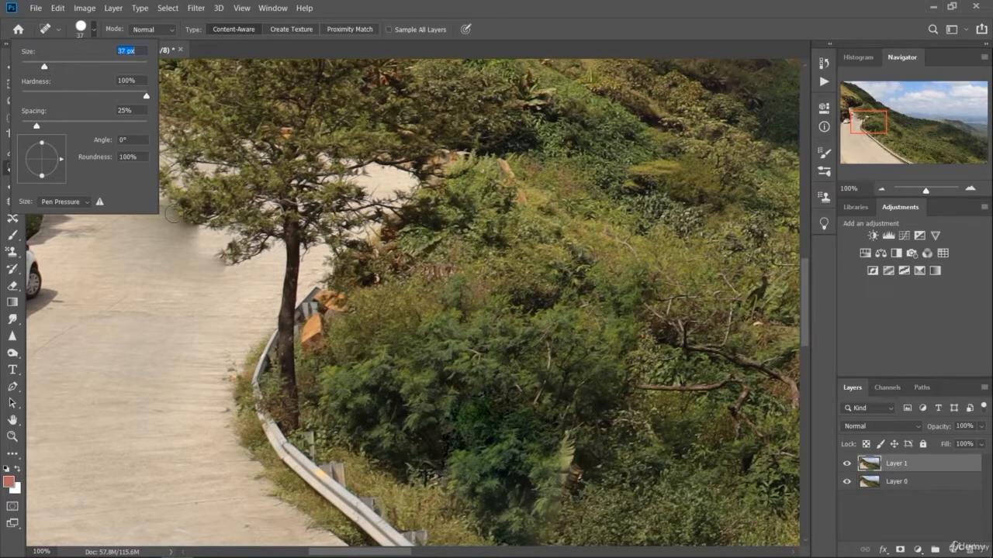
key("Return")
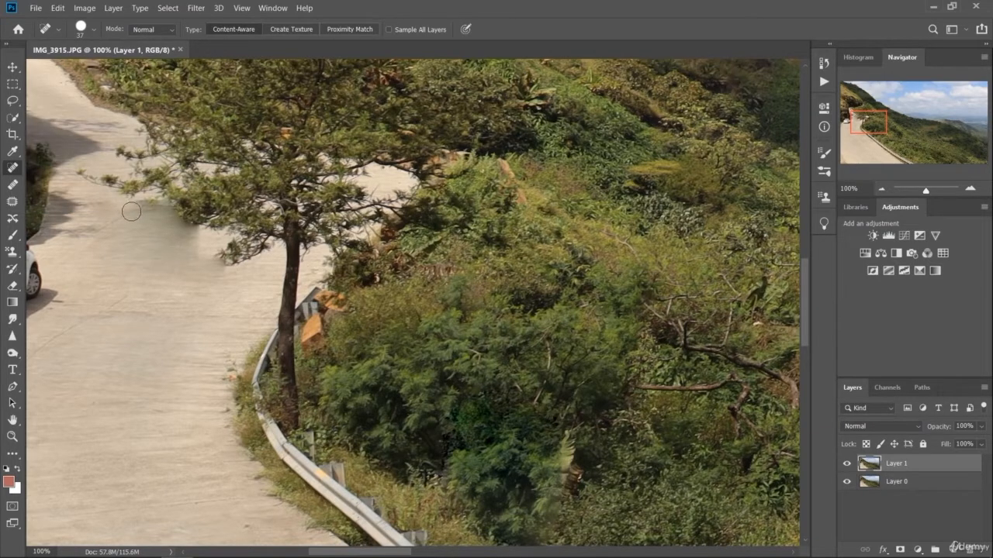
mouse_move(131, 211)
left_mouse_down()
mouse_move(149, 205)
mouse_move(194, 236)
left_mouse_up()
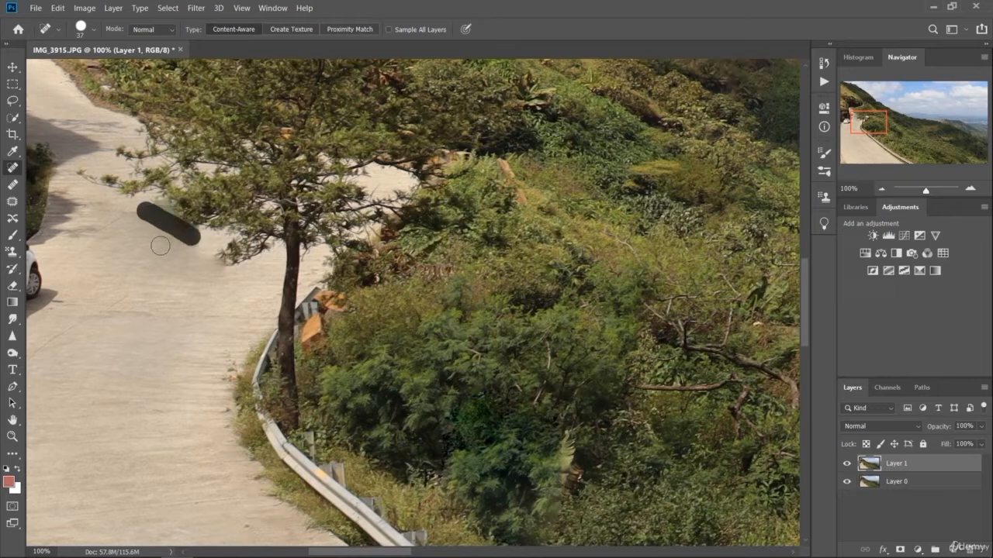
left_click_drag(129, 217, 194, 256)
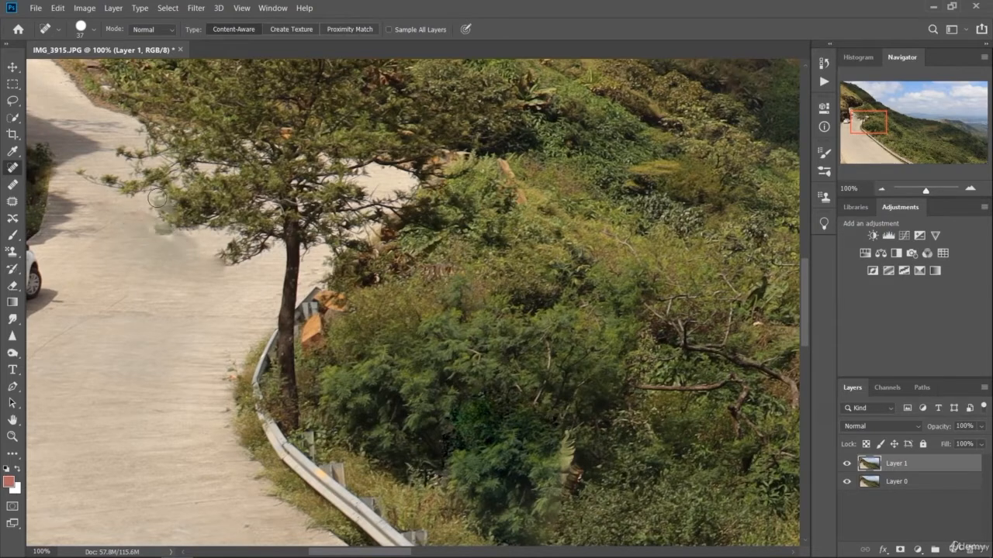
mouse_move(157, 199)
left_mouse_down()
mouse_move(180, 232)
mouse_move(159, 225)
mouse_move(190, 249)
left_mouse_up()
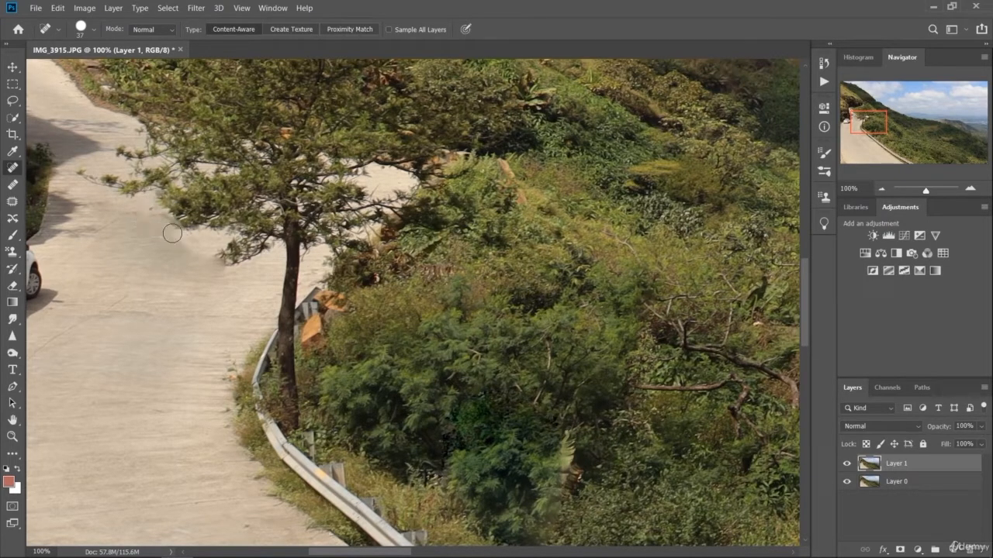
mouse_move(155, 217)
left_mouse_down()
mouse_move(216, 270)
mouse_move(224, 283)
mouse_move(214, 293)
left_mouse_up()
left_click(198, 254)
mouse_move(207, 254)
left_mouse_down()
mouse_move(201, 286)
mouse_move(177, 250)
mouse_move(162, 250)
mouse_move(174, 294)
left_mouse_up()
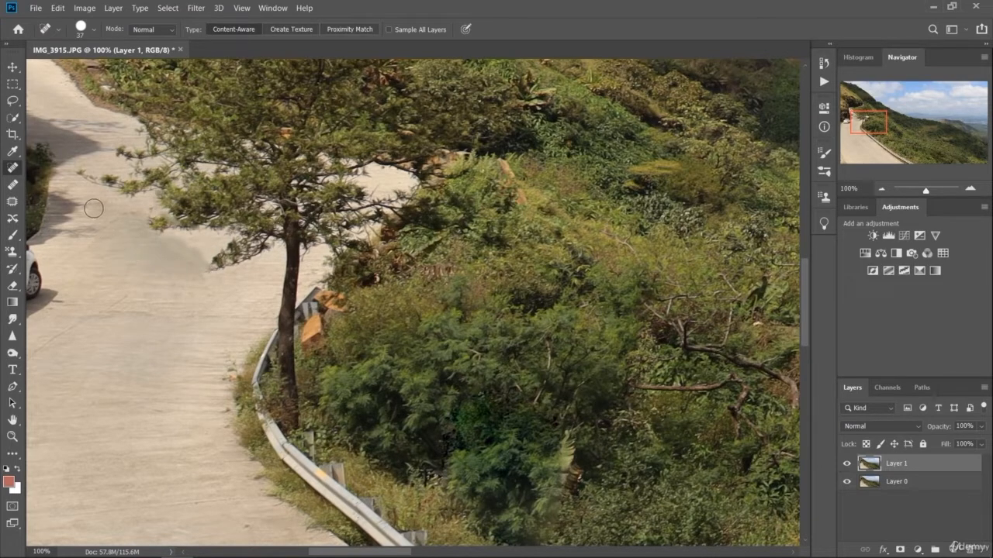
left_click_drag(94, 209, 216, 222)
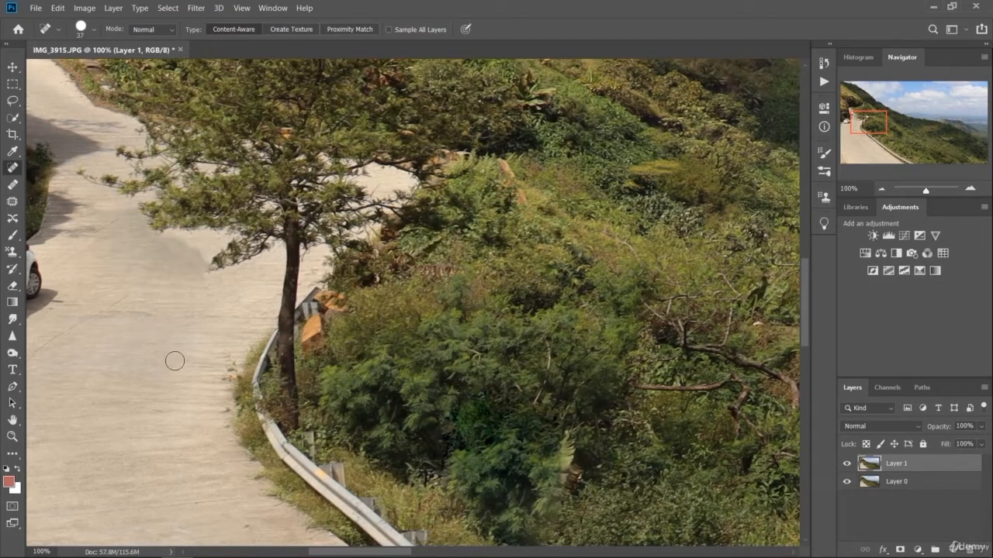
- Heal the blurry smudge where the grass verge meets the road behind the white car with the Spot Healing Brush
left_click(12, 84)
key("ctrl+minus")
key("ctrl+minus")
key("ctrl+minus")
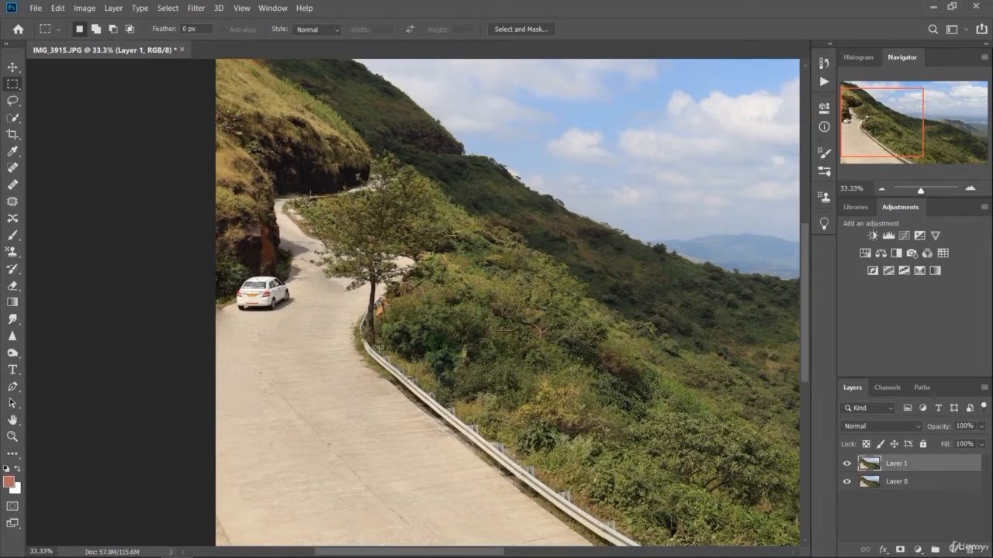
key("ctrl+plus")
key("ctrl+plus")
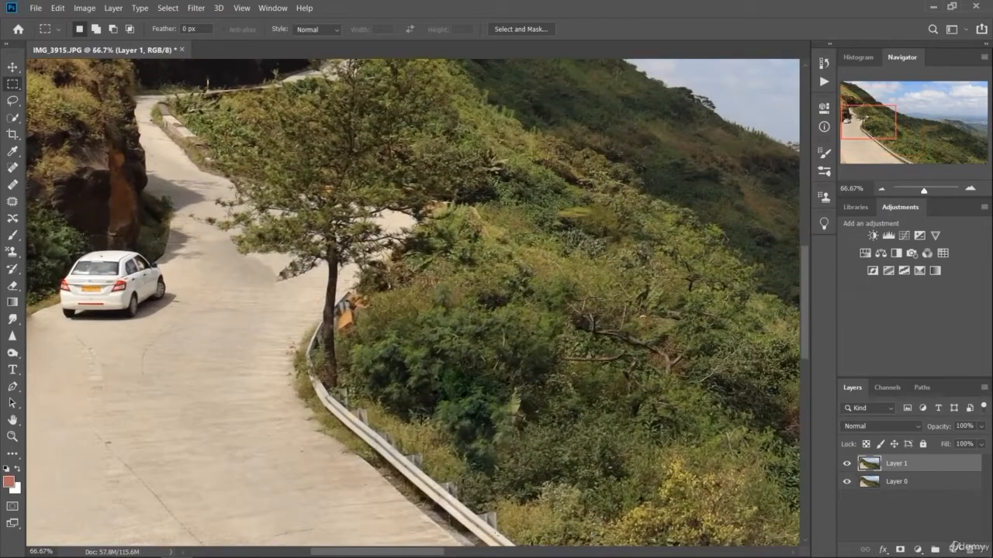
left_click_drag(430, 551, 372, 553)
key("ctrl+plus")
key("ctrl+plus")
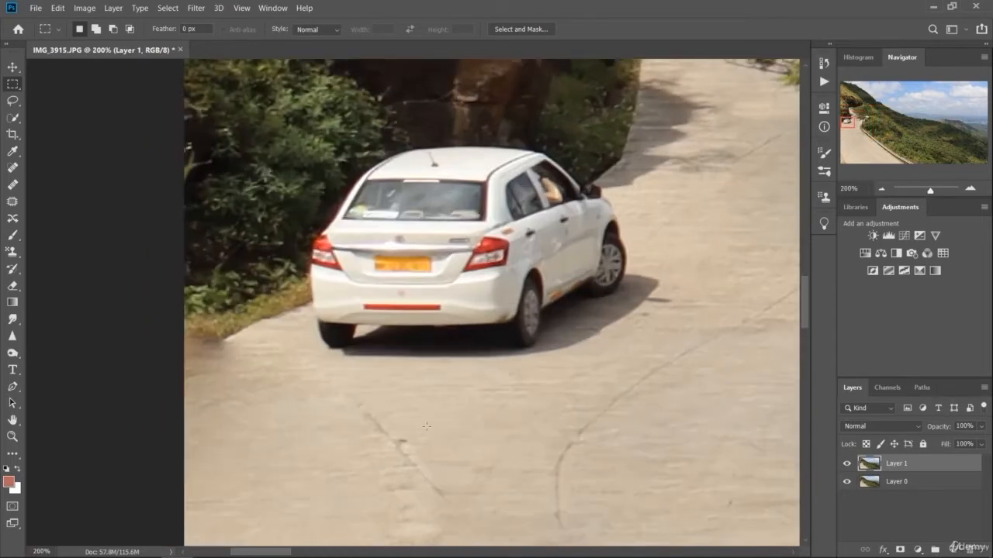
scroll(290, 374, "down", 2)
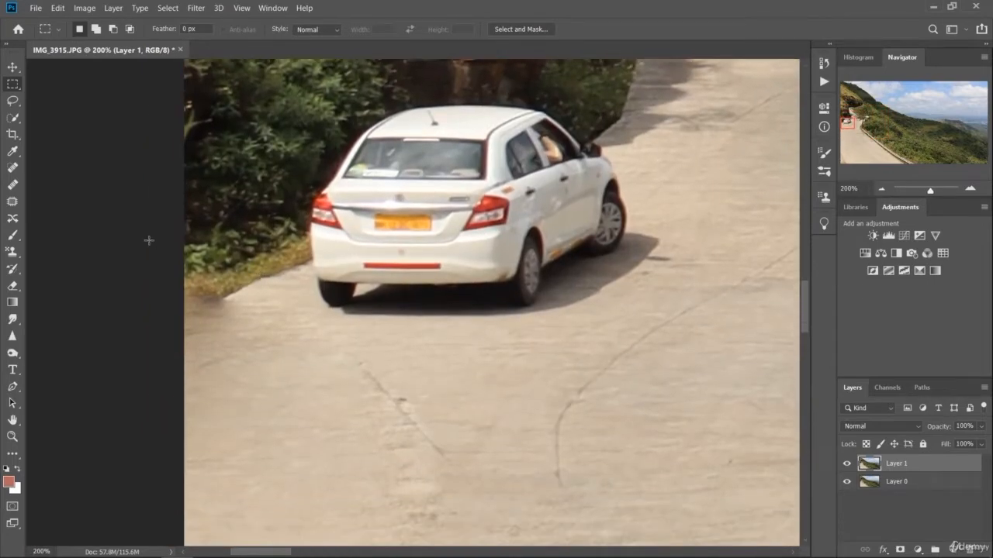
left_click(12, 168)
left_click_drag(232, 310, 190, 341)
left_click_drag(240, 303, 180, 349)
mouse_move(221, 267)
left_mouse_down()
mouse_move(164, 317)
mouse_move(210, 277)
mouse_move(183, 307)
left_mouse_up()
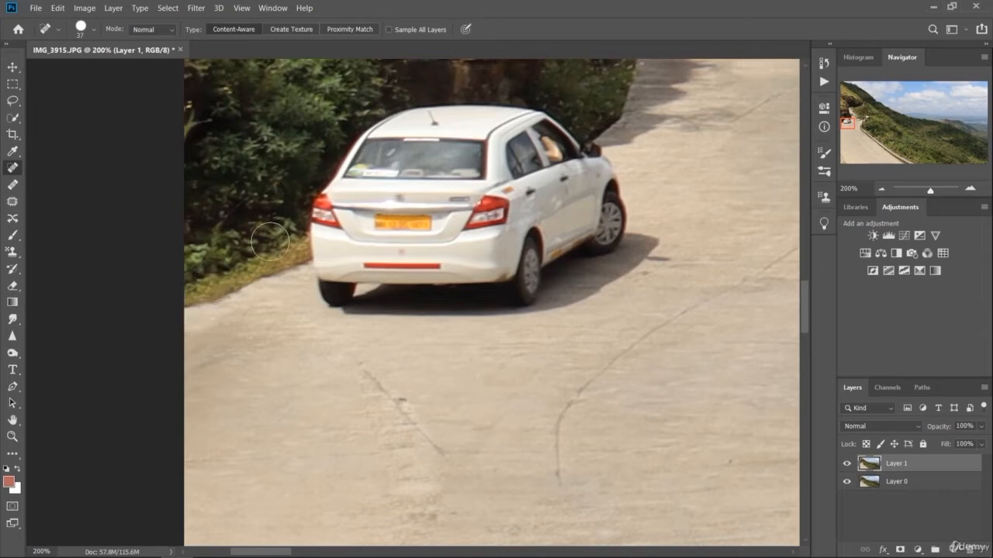
- Try to heal the grass verge beside the white car's rear bumper, and undo the stroke
left_click_drag(296, 243, 281, 293)
key("ctrl+z")
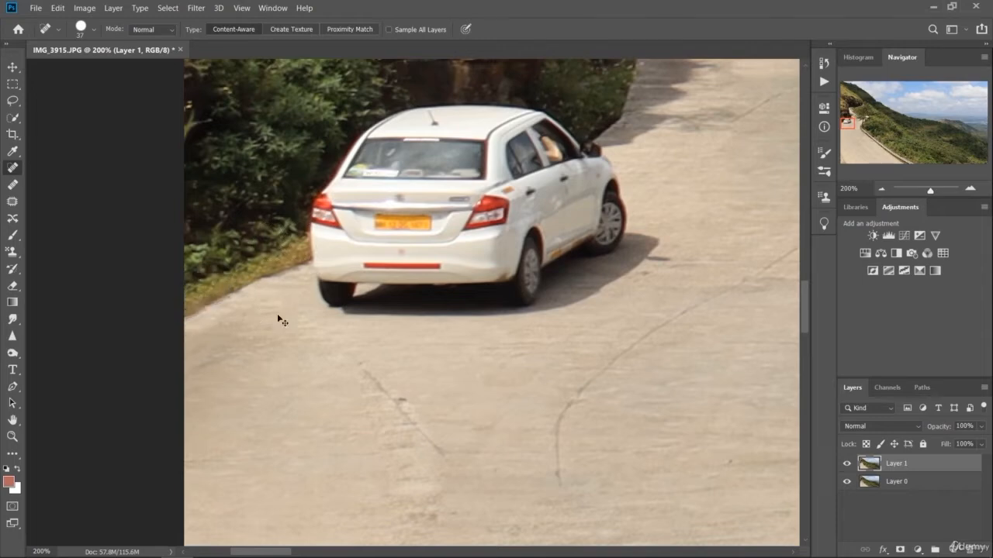
left_click(12, 85)
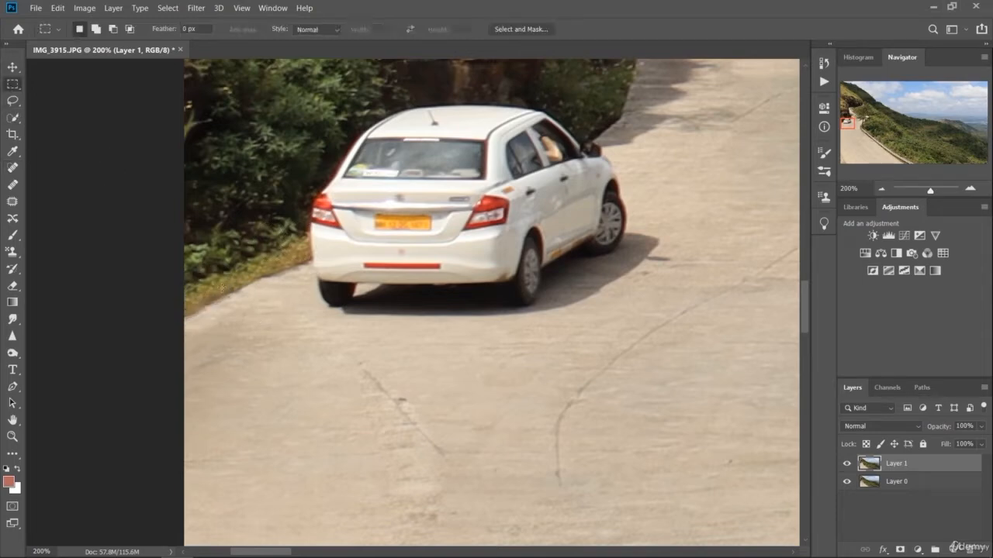
- Try to heal away the white car's wheels and shadow with the 37 px Spot Healing Brush, and undo the strokes
left_click(12, 167)
mouse_move(319, 303)
left_mouse_down()
mouse_move(558, 303)
mouse_move(527, 341)
left_mouse_up()
left_click_drag(393, 302, 439, 302)
left_click_drag(557, 288, 603, 266)
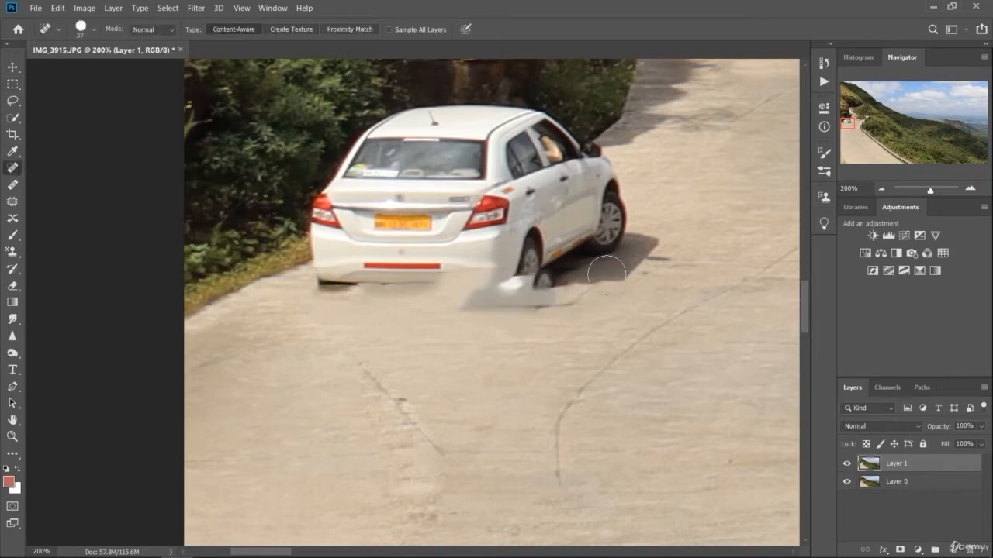
left_click_drag(671, 231, 425, 369)
left_click_drag(639, 233, 389, 344)
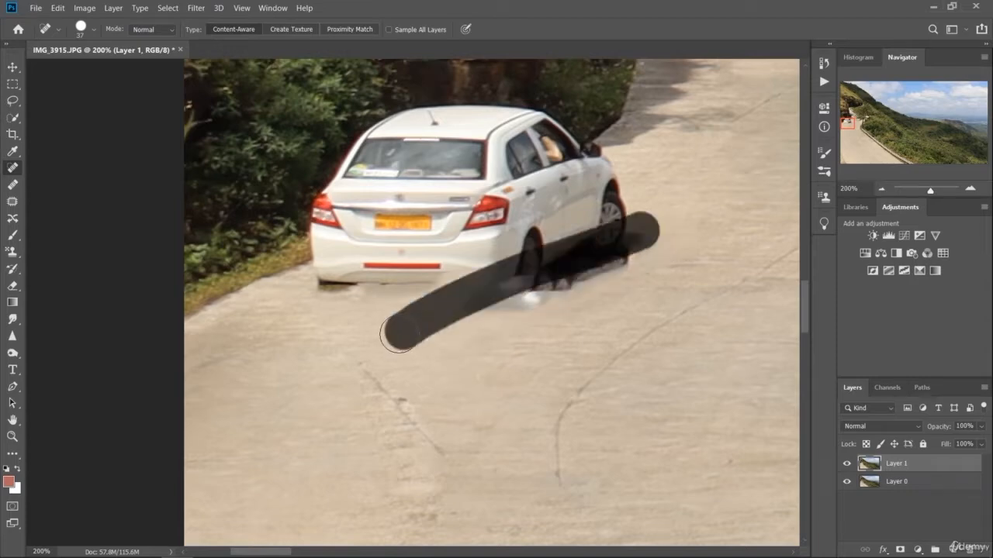
key("ctrl+z")
key("ctrl+z")
key("ctrl+z")
key("ctrl+z")
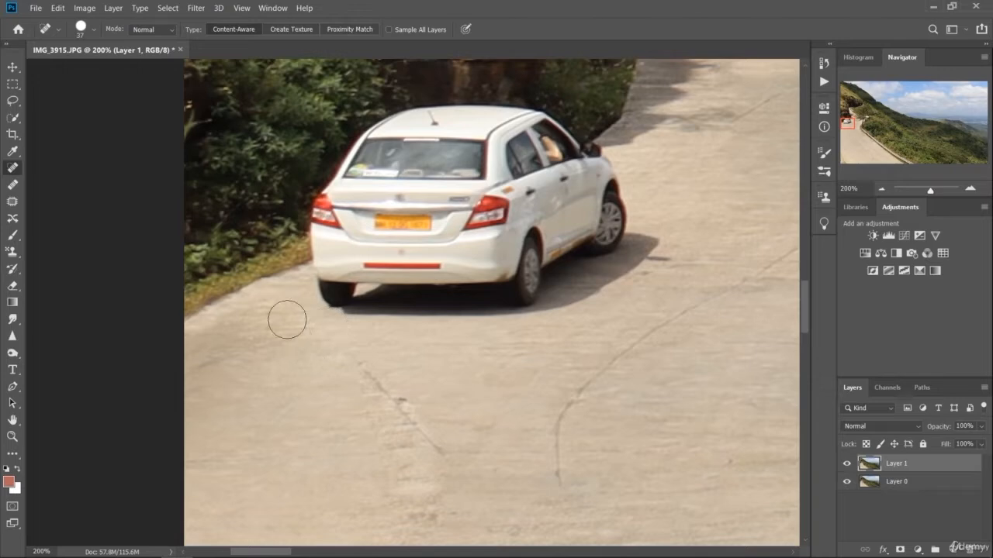
- Enlarge the Spot Healing Brush to 80 px, heal away the white car's wheels, shadow and lower side, and undo the last stroke
left_click(94, 32)
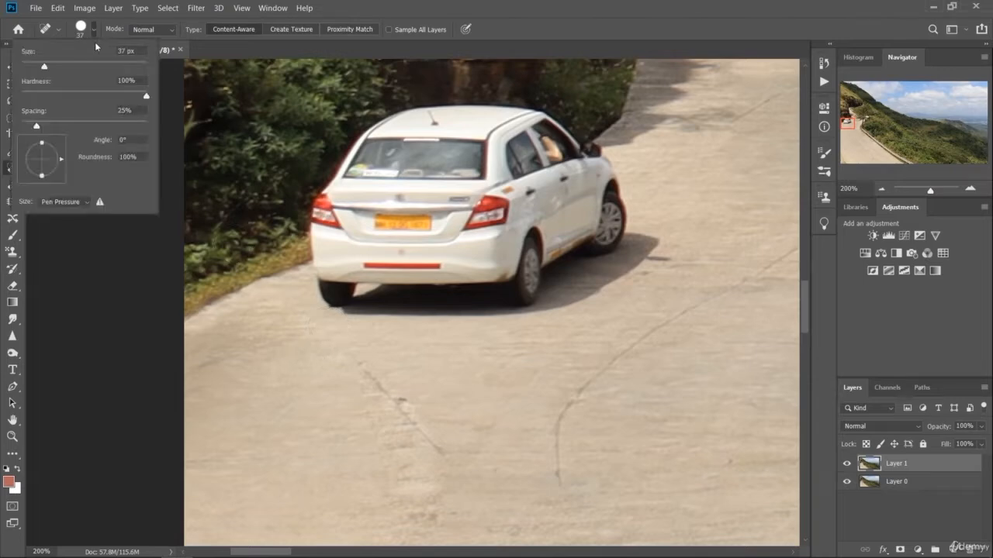
left_click_drag(50, 67, 43, 68)
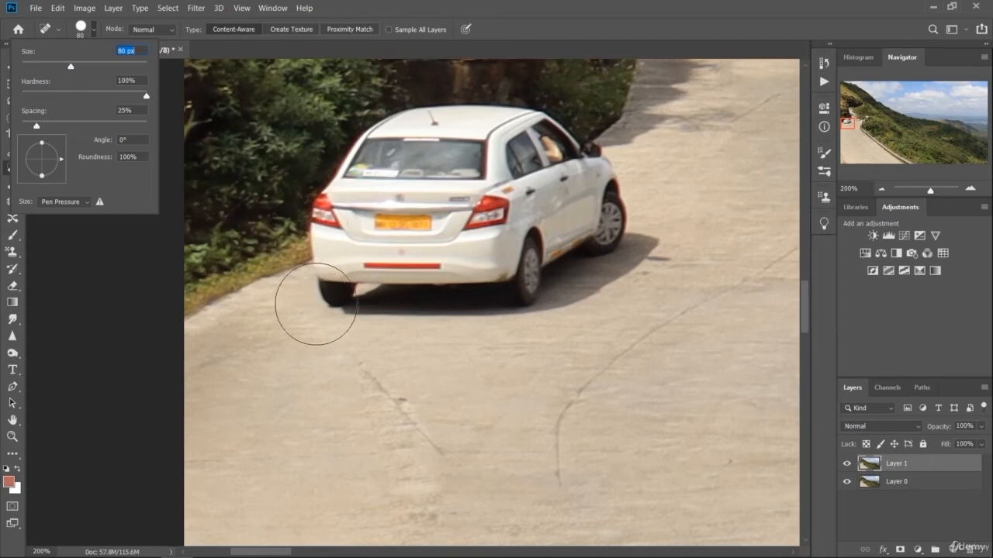
mouse_move(314, 304)
left_mouse_down()
mouse_move(363, 287)
mouse_move(466, 279)
mouse_move(556, 301)
mouse_move(656, 222)
mouse_move(680, 220)
left_mouse_up()
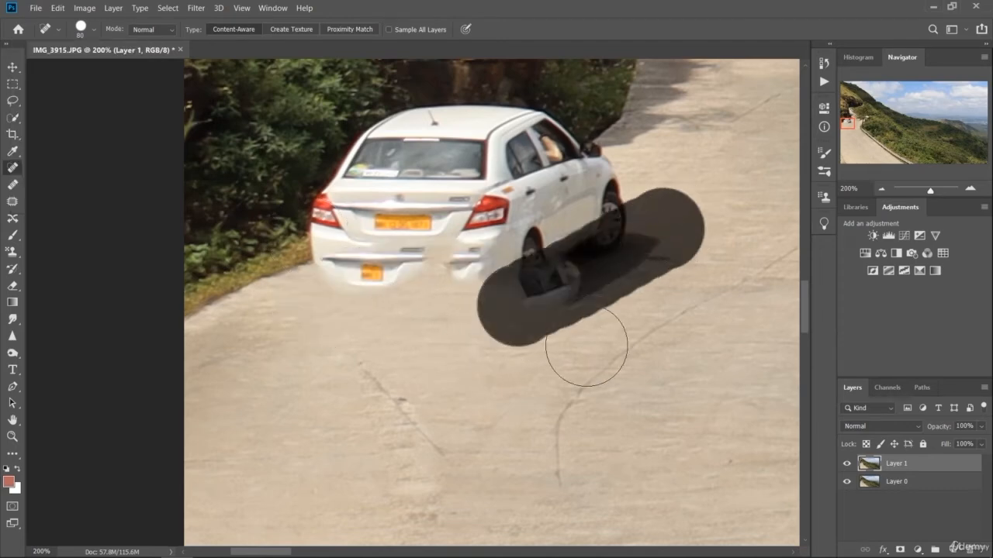
mouse_move(466, 306)
left_mouse_down()
mouse_move(706, 188)
mouse_move(406, 318)
mouse_move(475, 319)
left_mouse_up()
mouse_move(646, 155)
left_mouse_down()
mouse_move(532, 222)
mouse_move(348, 300)
mouse_move(419, 276)
left_mouse_up()
mouse_move(266, 325)
left_mouse_down()
mouse_move(439, 256)
mouse_move(560, 235)
left_mouse_up()
mouse_move(321, 333)
left_mouse_down()
mouse_move(643, 201)
mouse_move(580, 248)
left_mouse_up()
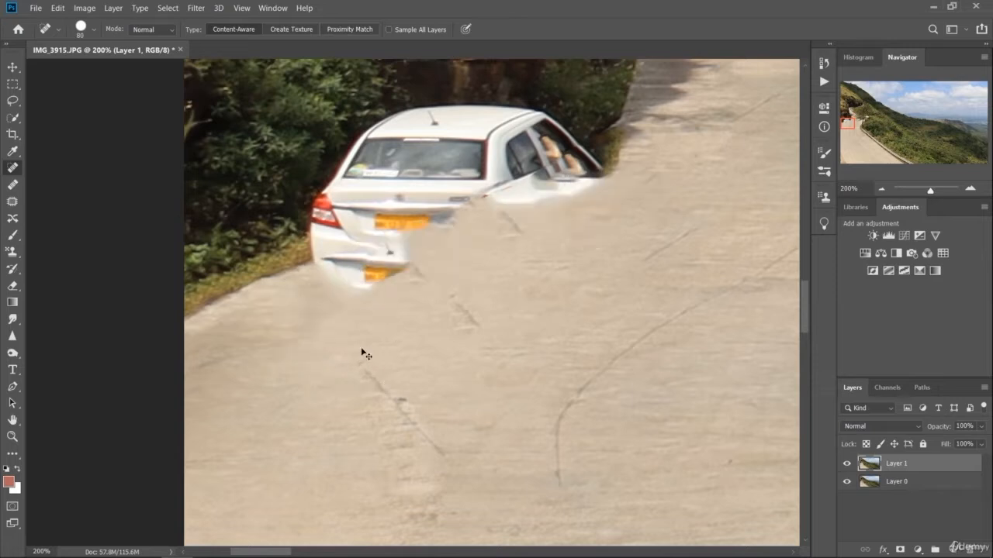
key("ctrl+z")
- Heal away the white car's rear end, tail lights and remaining side with diagonal strokes along the road
mouse_move(299, 339)
left_mouse_down()
mouse_move(329, 313)
mouse_move(411, 277)
mouse_move(376, 343)
left_mouse_up()
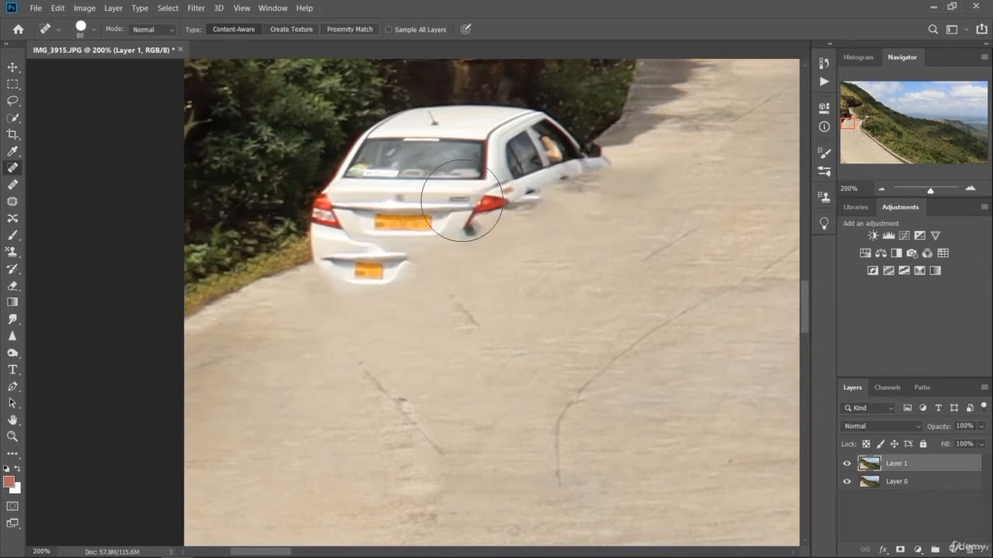
left_click_drag(461, 204, 328, 348)
mouse_move(542, 229)
left_mouse_down()
mouse_move(337, 292)
mouse_move(310, 310)
left_mouse_up()
mouse_move(650, 166)
left_mouse_down()
mouse_move(544, 188)
mouse_move(279, 320)
left_mouse_up()
- Heal away the car's roof and window remnants and rebuild a continuous grass verge between the foliage and the road
mouse_move(269, 223)
left_mouse_down()
mouse_move(315, 207)
mouse_move(535, 93)
left_mouse_up()
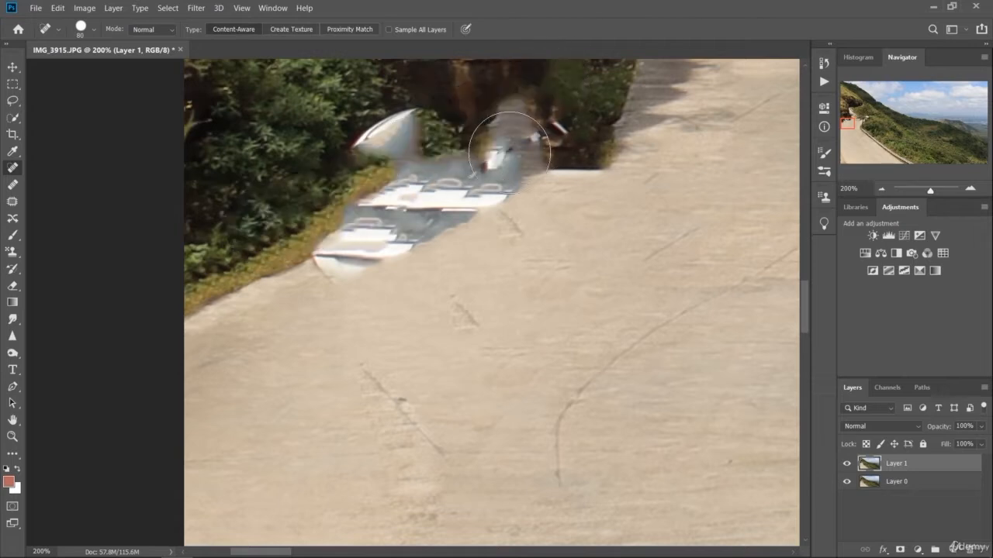
mouse_move(350, 163)
left_mouse_down()
mouse_move(496, 117)
mouse_move(519, 108)
left_mouse_up()
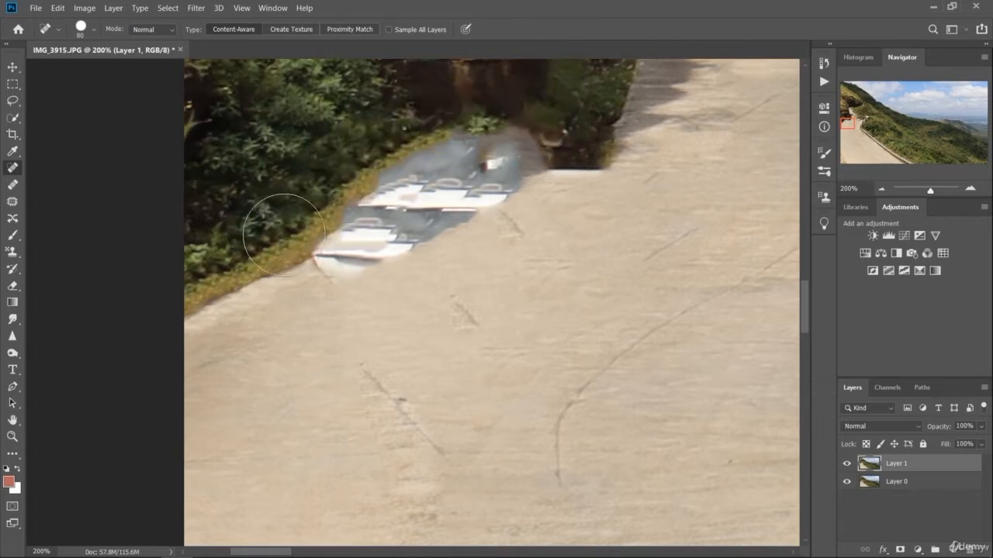
left_click_drag(277, 225, 551, 133)
left_click_drag(298, 257, 560, 157)
left_click_drag(468, 227, 702, 91)
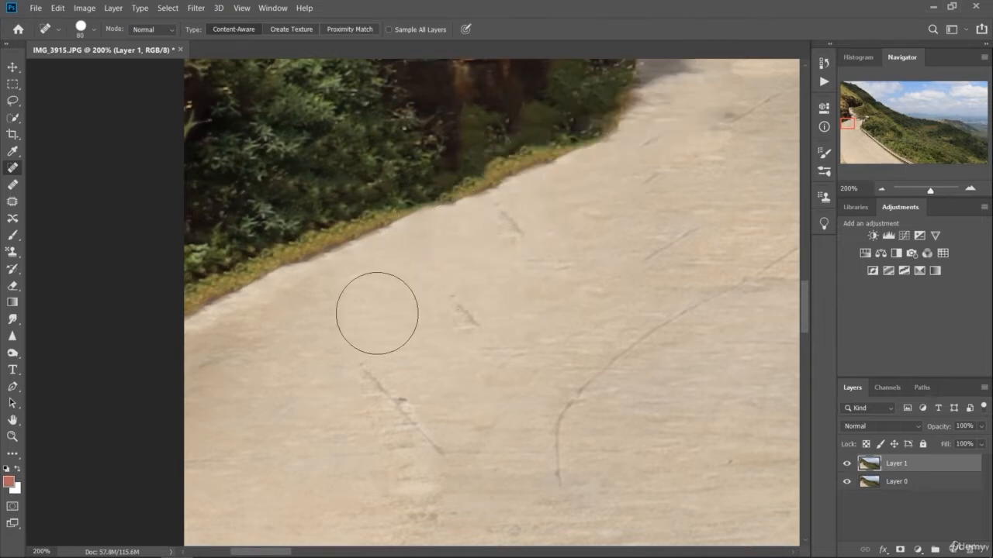
- Heal the short diagonal cracks in the road surface where the white car stood
mouse_move(358, 431)
left_mouse_down()
mouse_move(545, 270)
mouse_move(594, 232)
left_mouse_up()
mouse_move(414, 463)
left_mouse_down()
mouse_move(598, 230)
mouse_move(643, 198)
left_mouse_up()
left_click(492, 277)
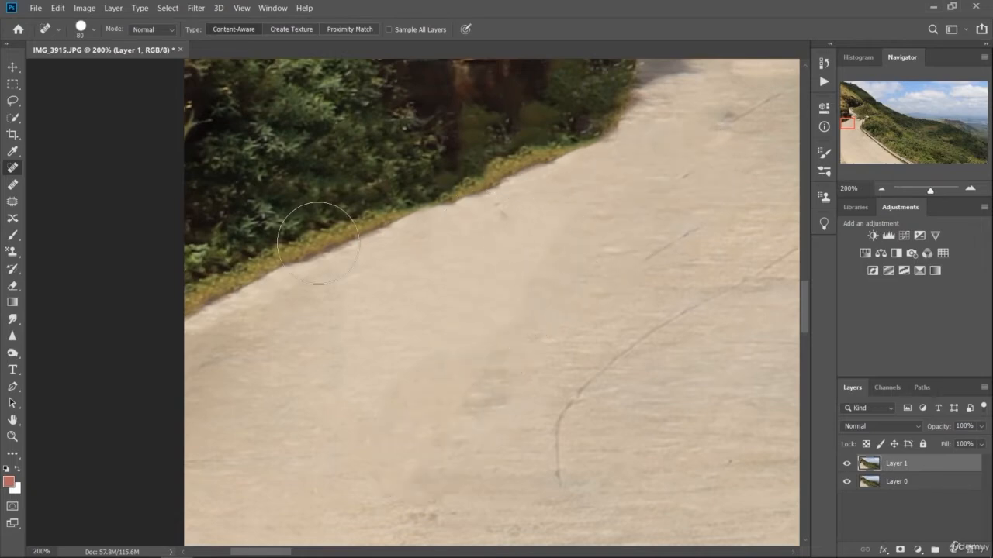
- Compare the whole retouched photo with the original by hiding and showing Layer 1 twice
key("ctrl+minus")
key("ctrl+minus")
key("ctrl+minus")
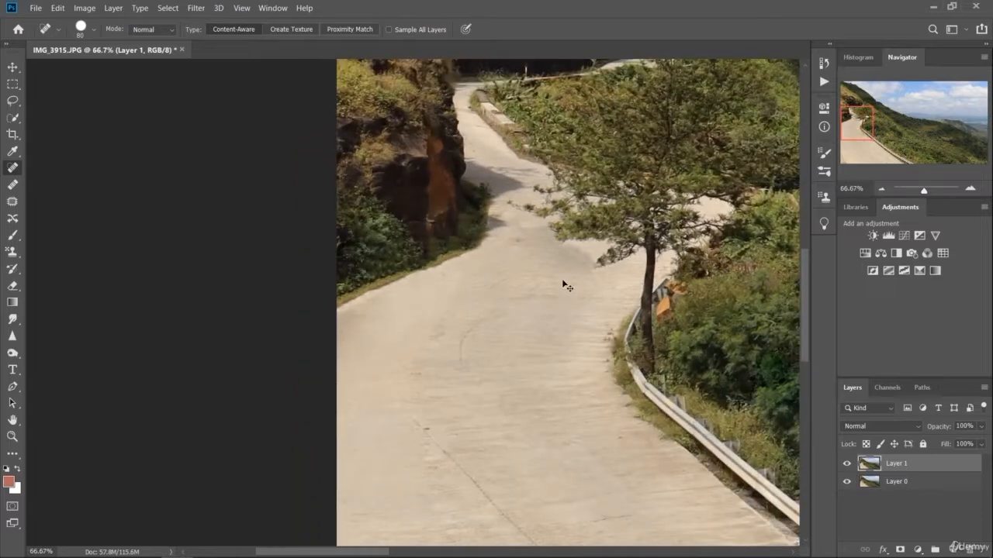
key("ctrl+minus")
key("ctrl+minus")
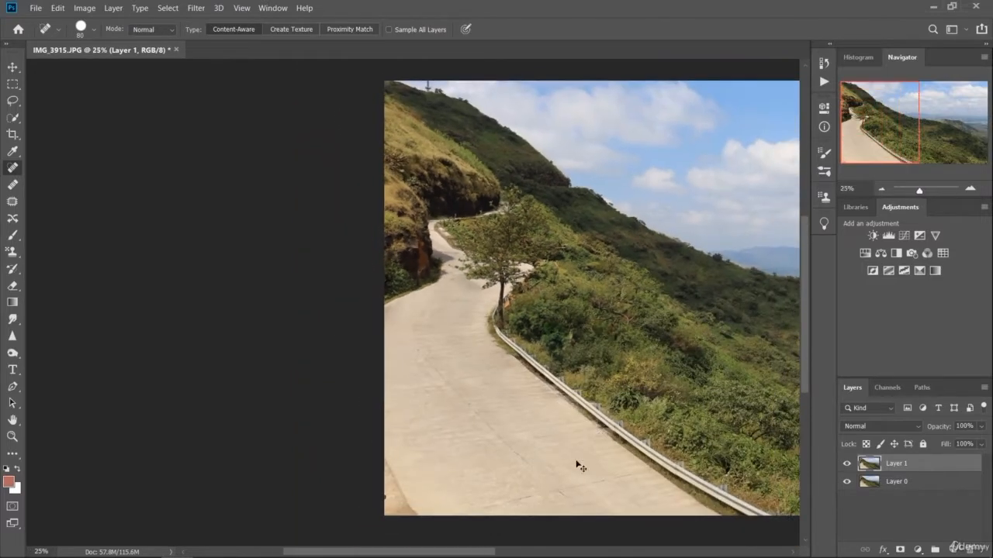
left_click_drag(471, 556, 568, 556)
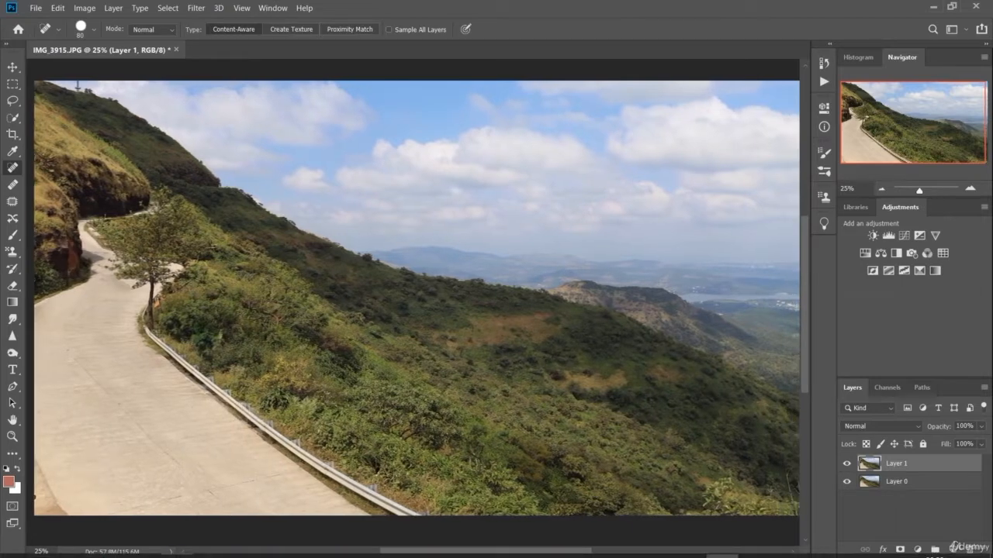
left_click(846, 465)
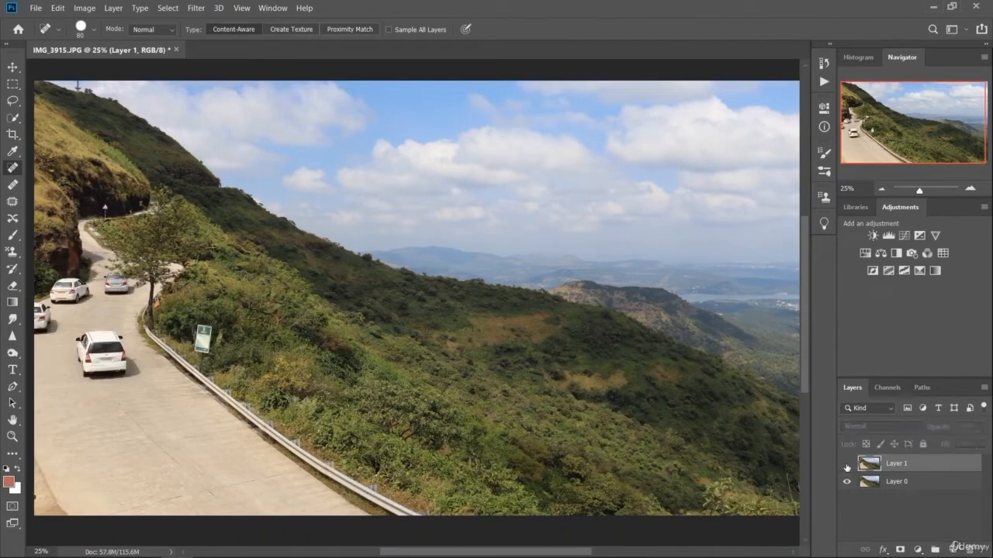
left_click(846, 465)
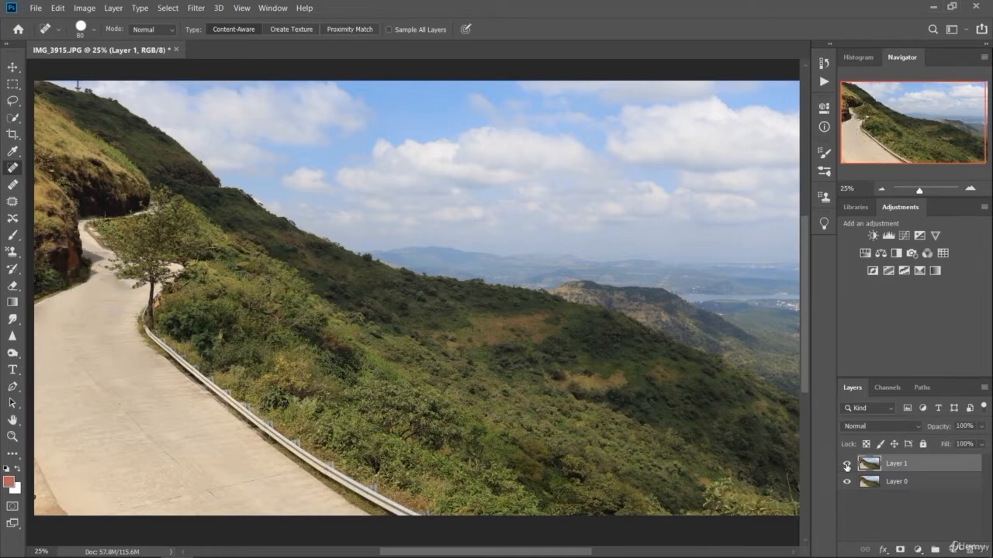
left_click(847, 466)
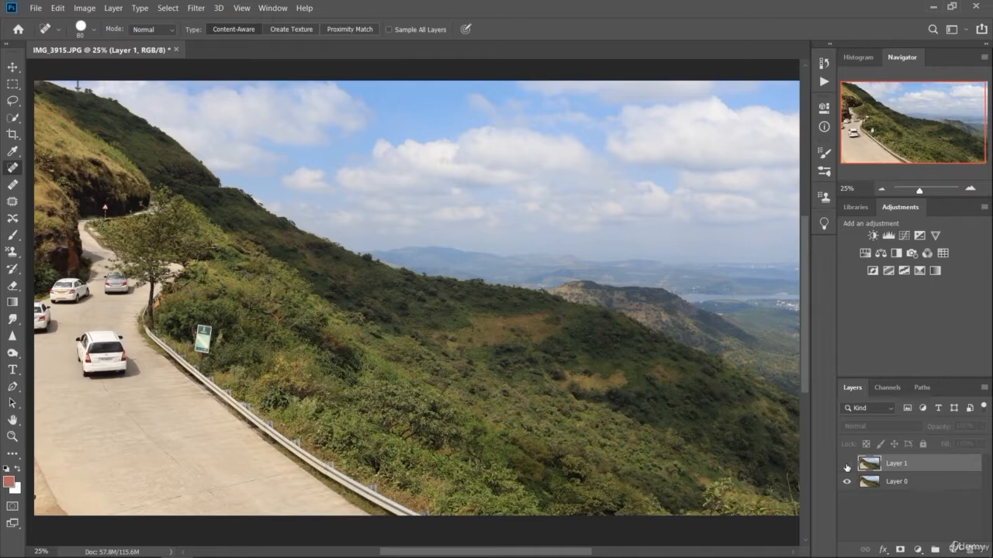
left_click(846, 465)
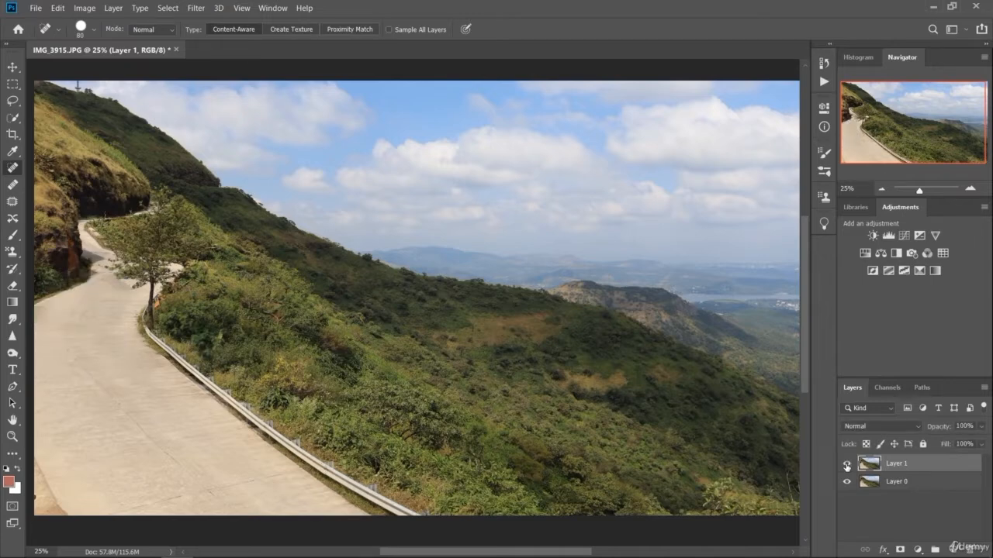
- Toggle Layer 1's visibility again to check the removed cars and signs against the original photo
left_click(846, 465)
left_click(846, 465)
left_click(846, 465)
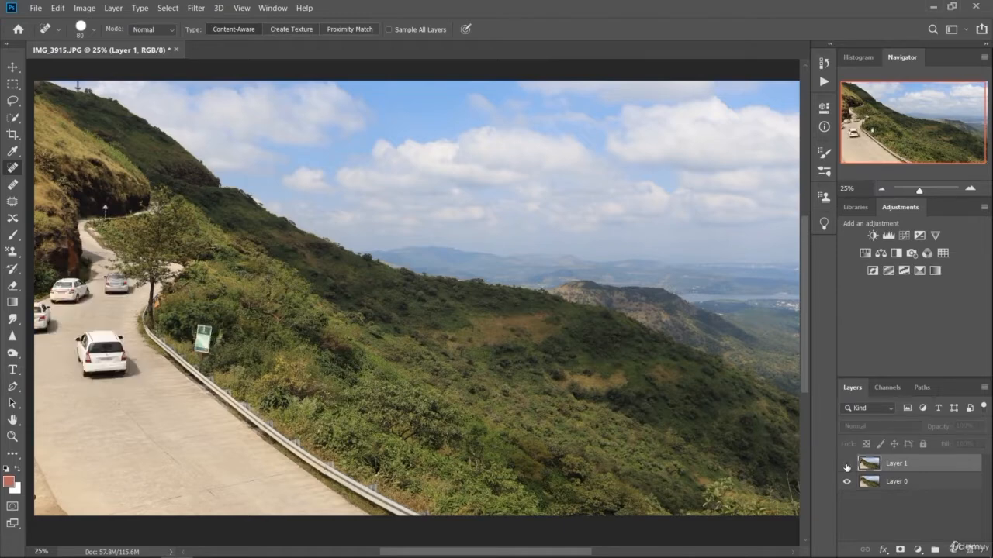
left_click(846, 465)
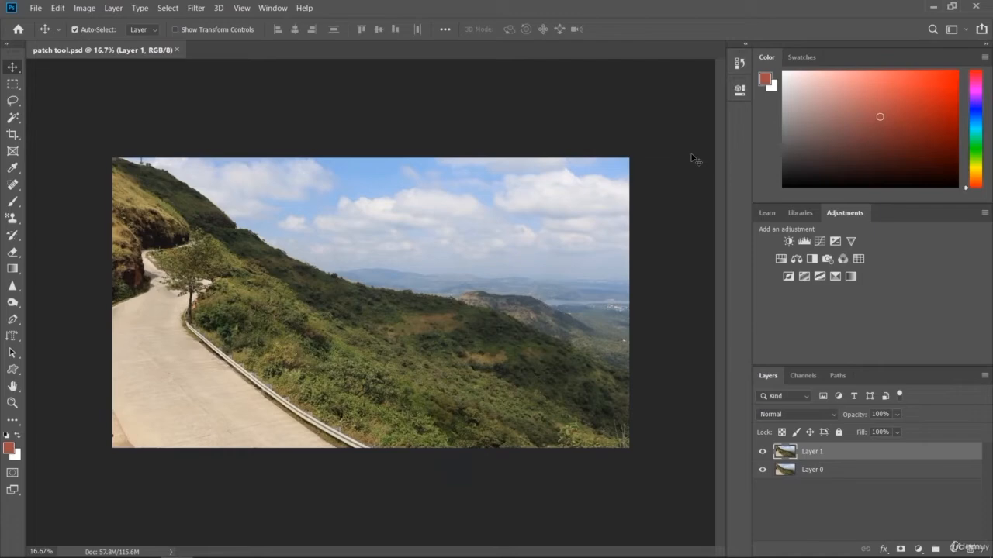
- In patch tool.psd, hide Layer 0 and collapse the side panels to enlarge the view of the retouched photo
left_click(988, 46)
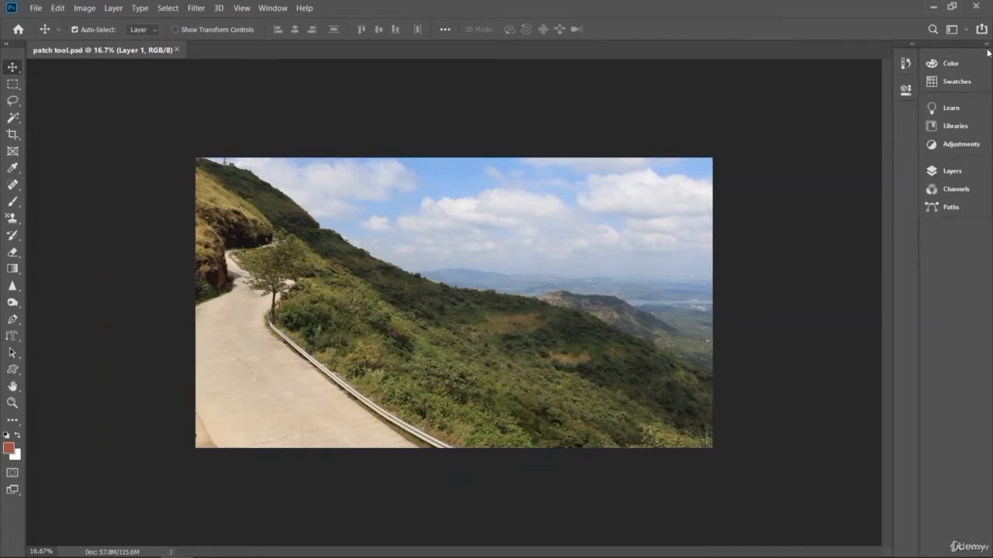
left_click(988, 47)
left_click(763, 470)
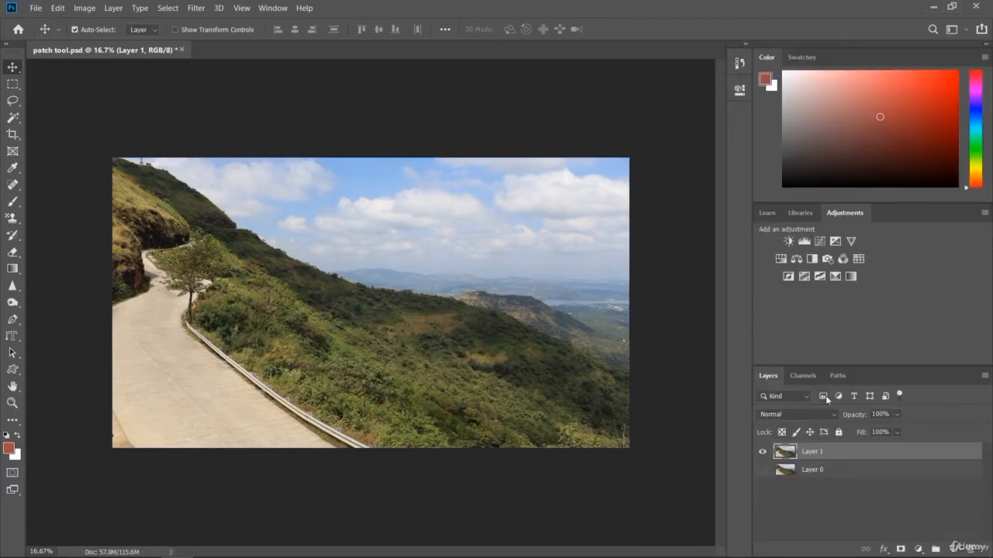
left_click(987, 46)
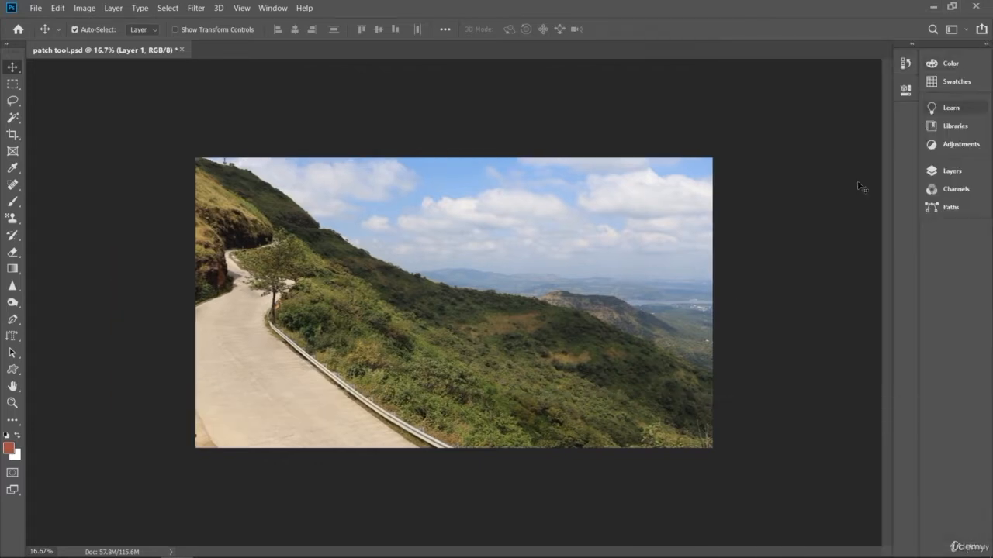
key("ctrl+plus")
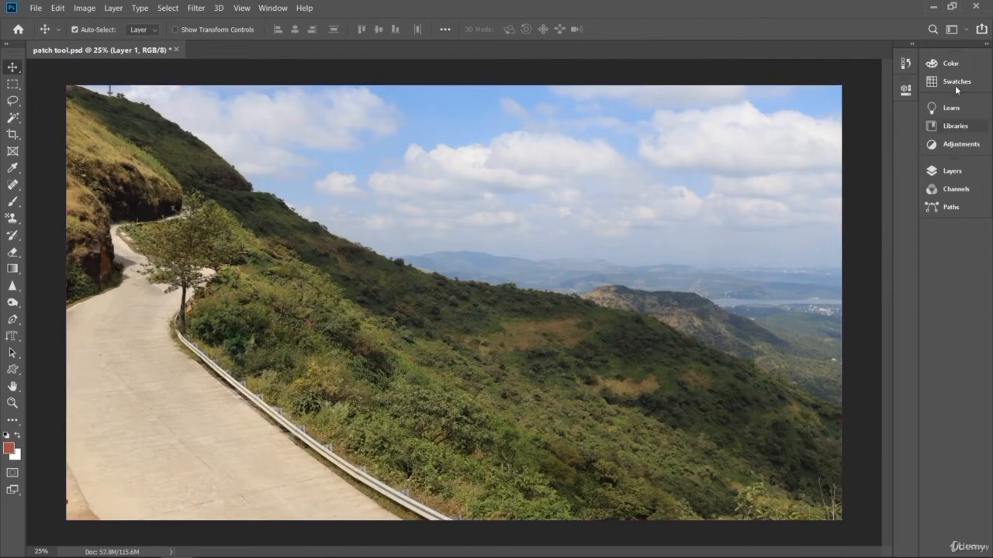
left_click(966, 31)
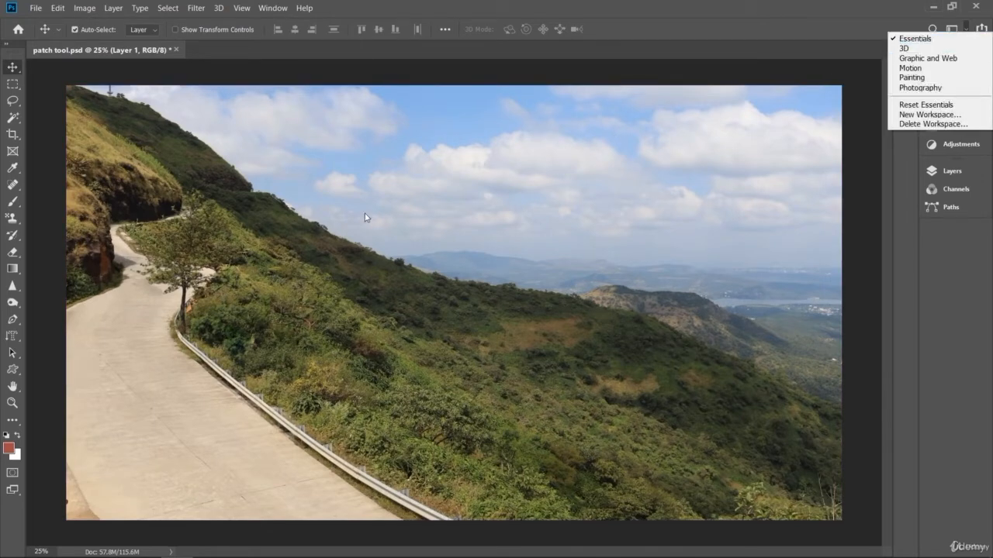
- Select the cloudy sky area above the distant hills with the Magic Wand tool
left_click(16, 125)
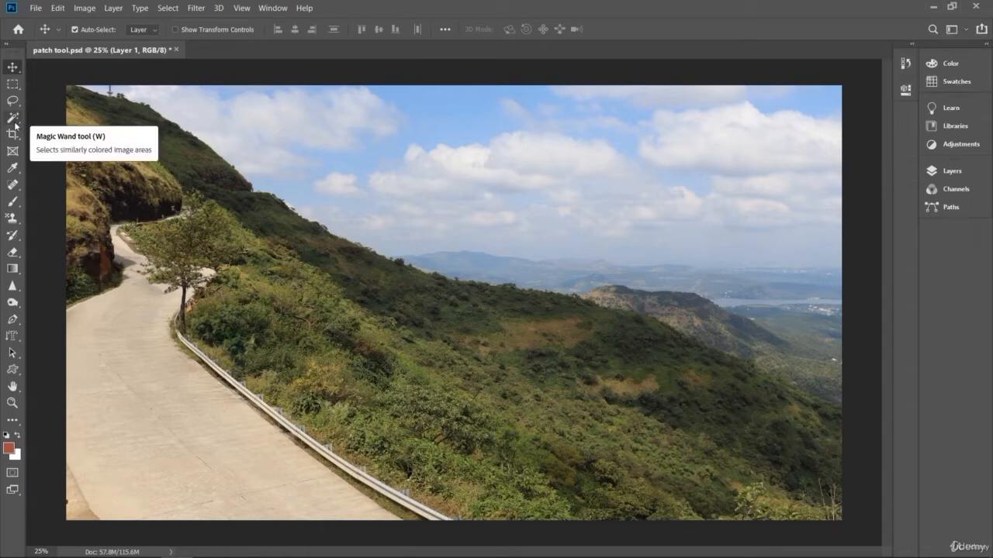
left_click(15, 124)
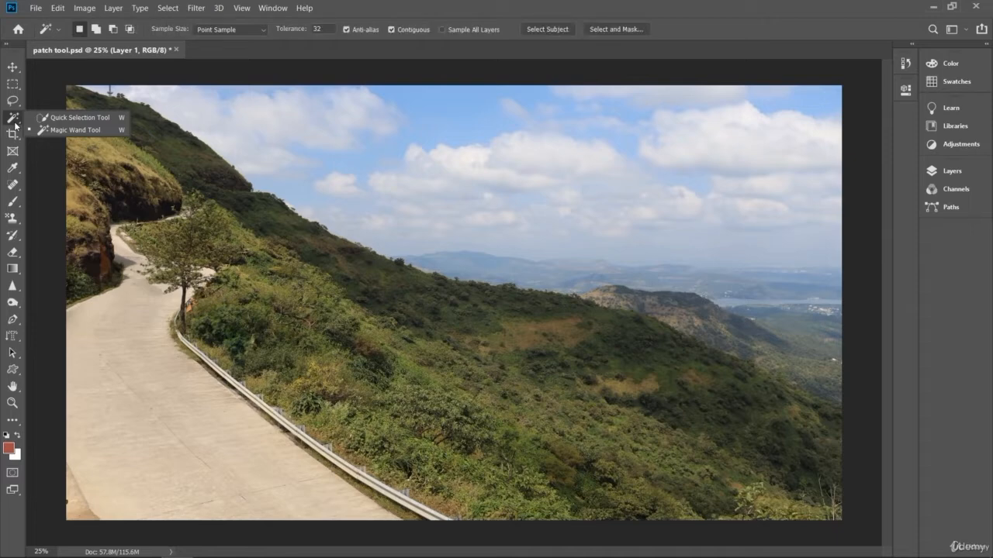
left_click(15, 124)
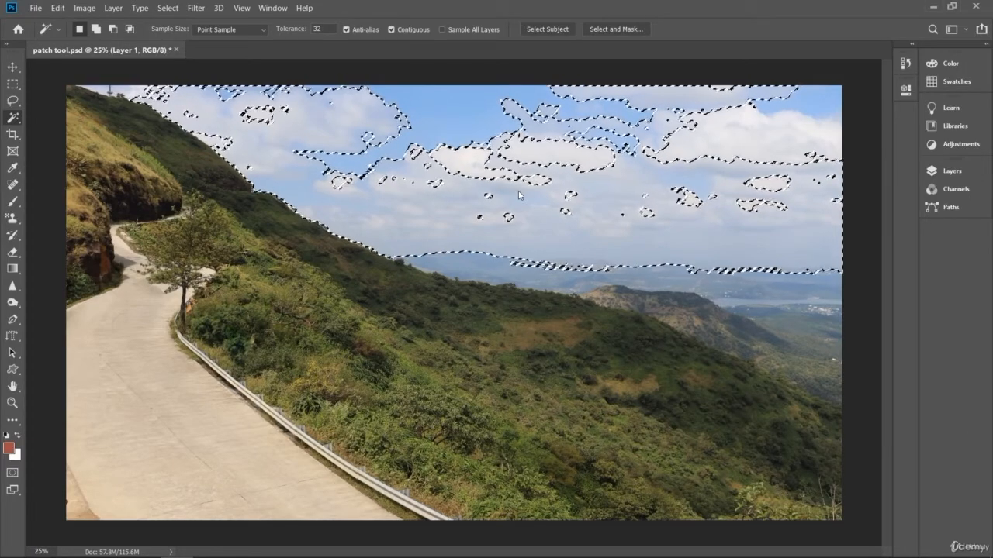
- Try deleting the selected sky and, with the selection inverted, the rest of the landscape; undo both and deselect
key("Delete")
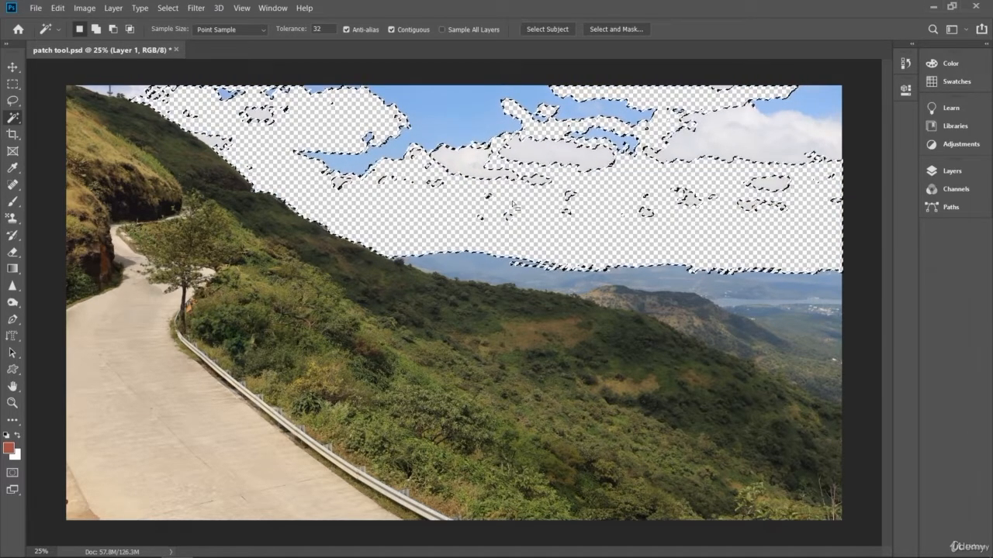
key("ctrl+z")
right_click(512, 205)
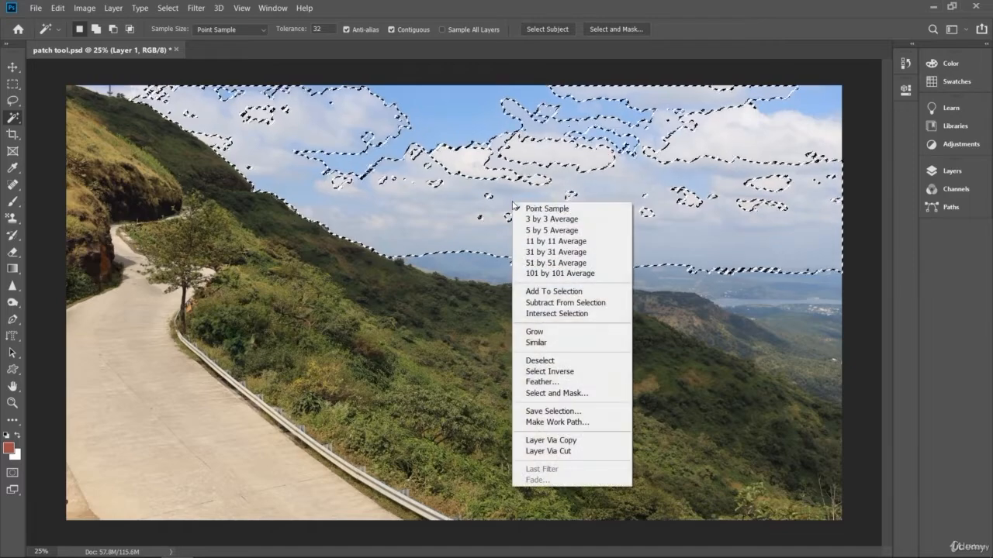
left_click(571, 372)
key("Delete")
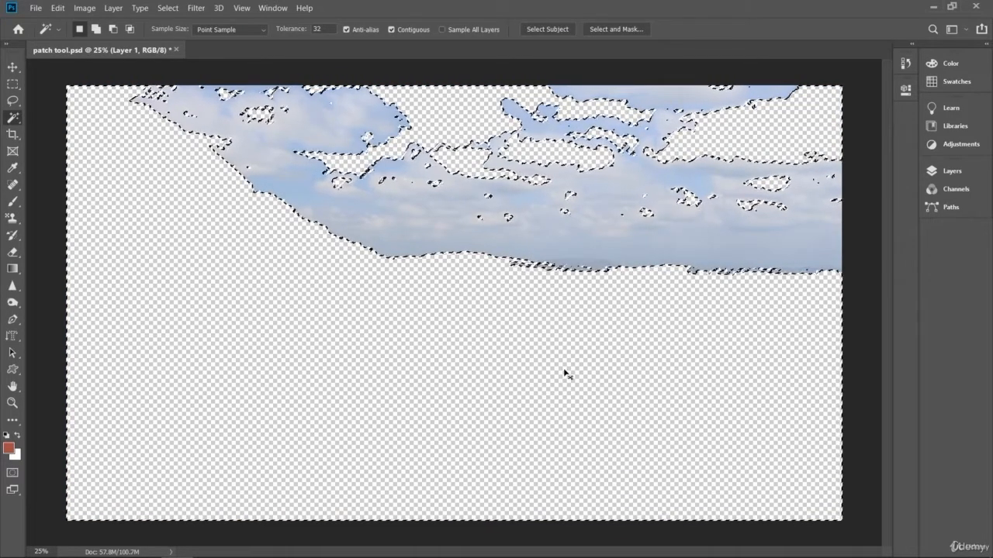
key("ctrl+z")
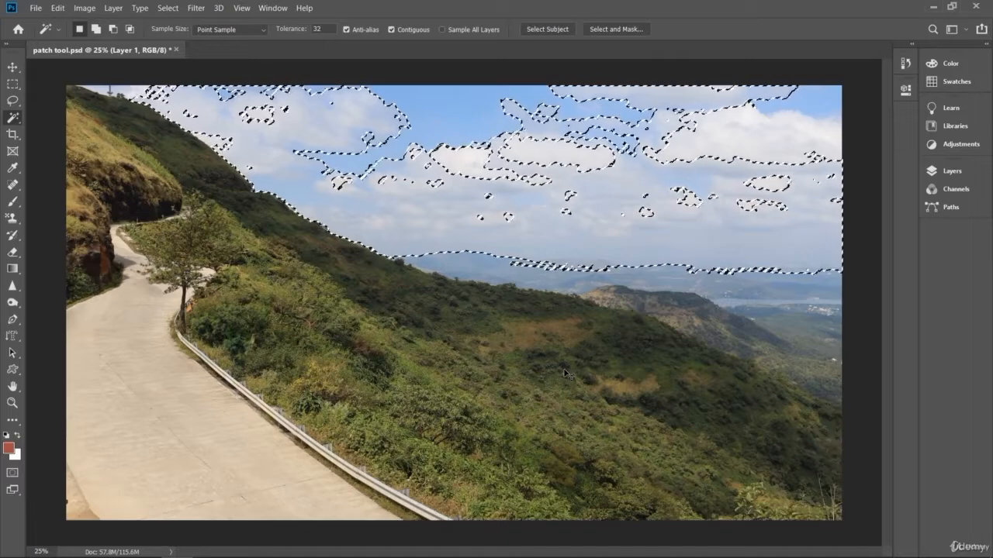
key("ctrl+d")
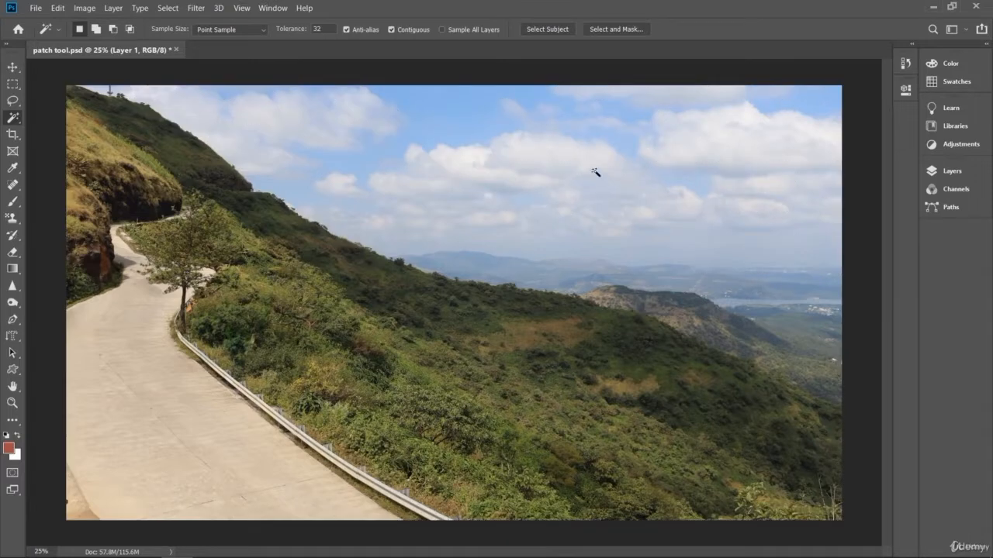
- Select the blue upper sky with the Magic Wand and add the cloud bank beneath it to the selection
left_click(478, 121)
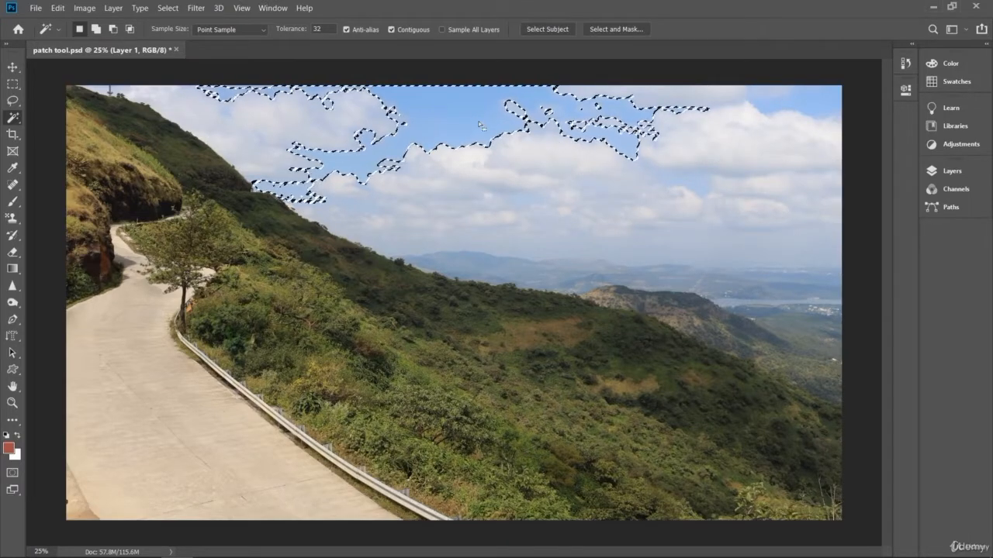
left_click(519, 164)
key("ctrl+z")
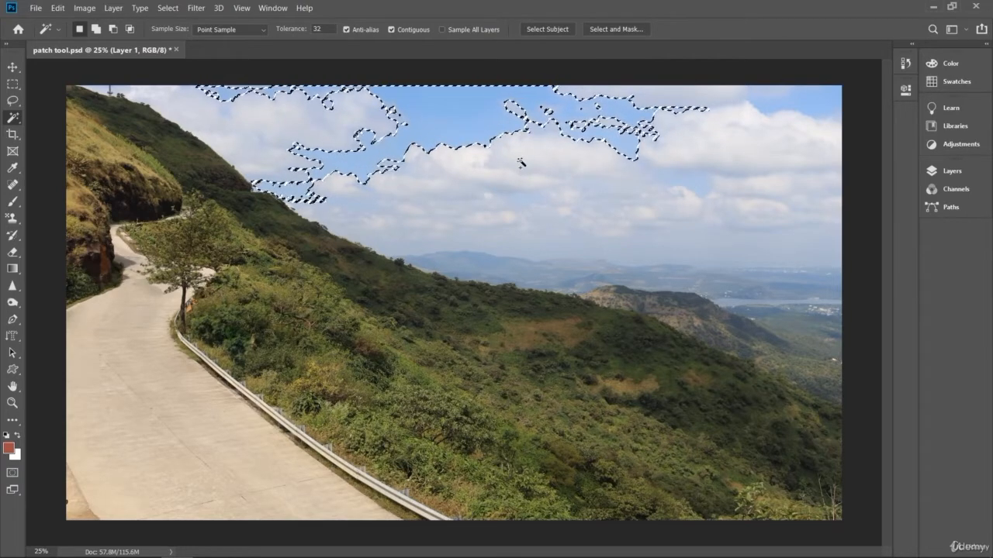
left_click(521, 163, "shift")
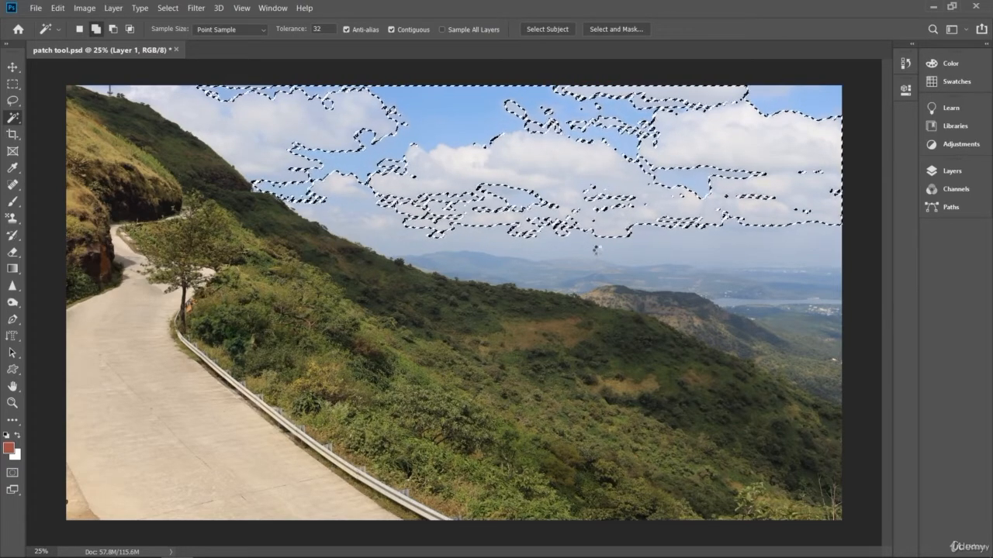
left_click(488, 196)
- Add the clouds along the hillside ridge and the blue patch in the photo's upper-right corner to the sky selection
left_click(263, 115, "shift")
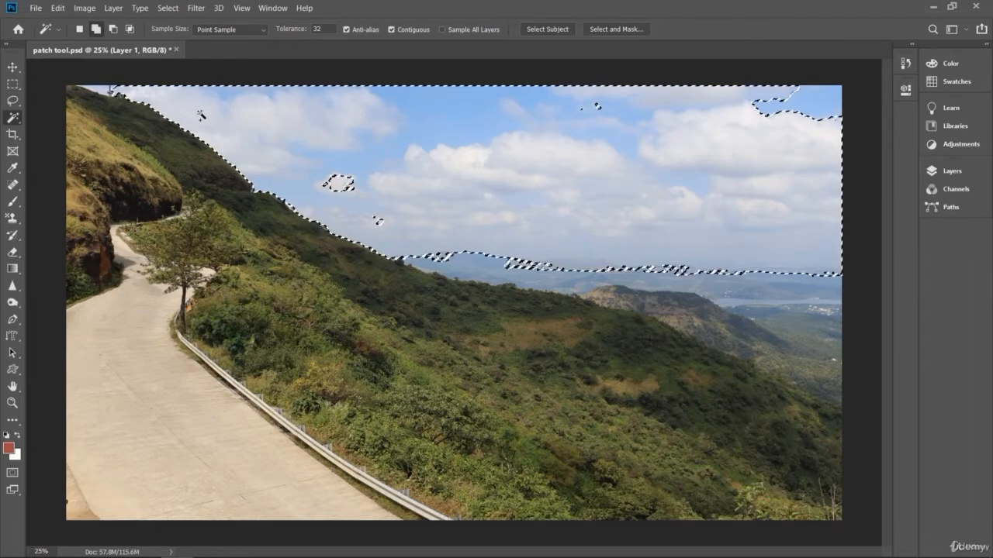
left_click(202, 116, "shift")
left_click(109, 90, "shift")
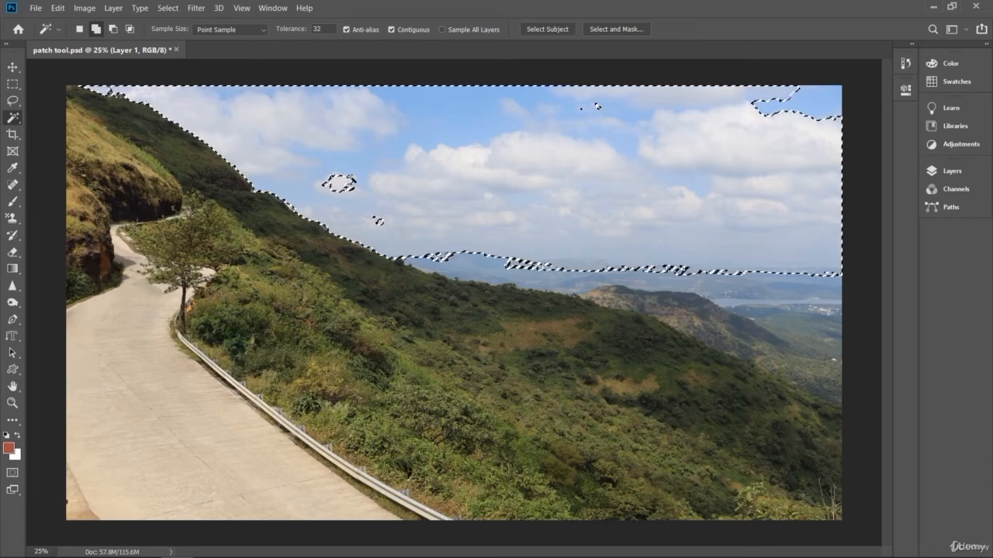
left_click(439, 241, "shift")
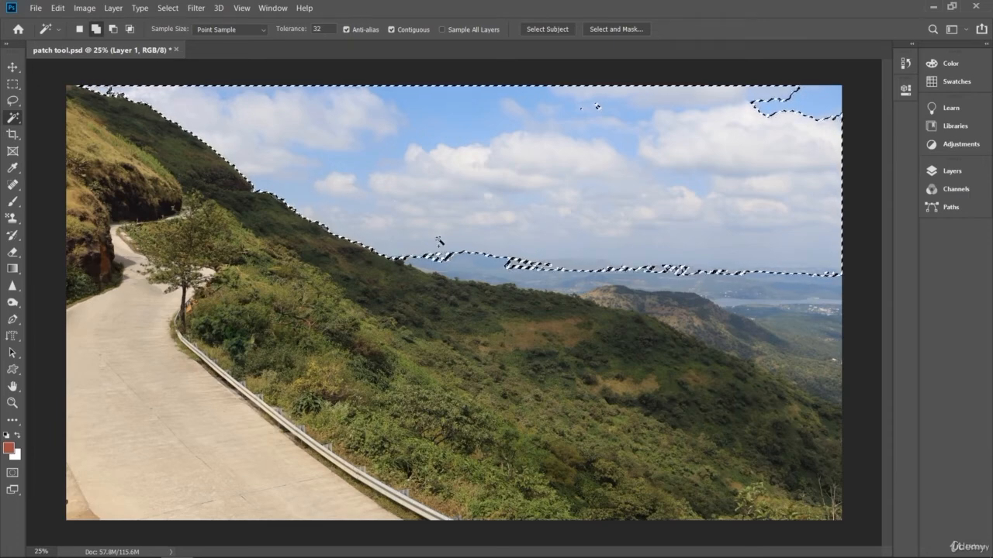
left_click(791, 101, "shift")
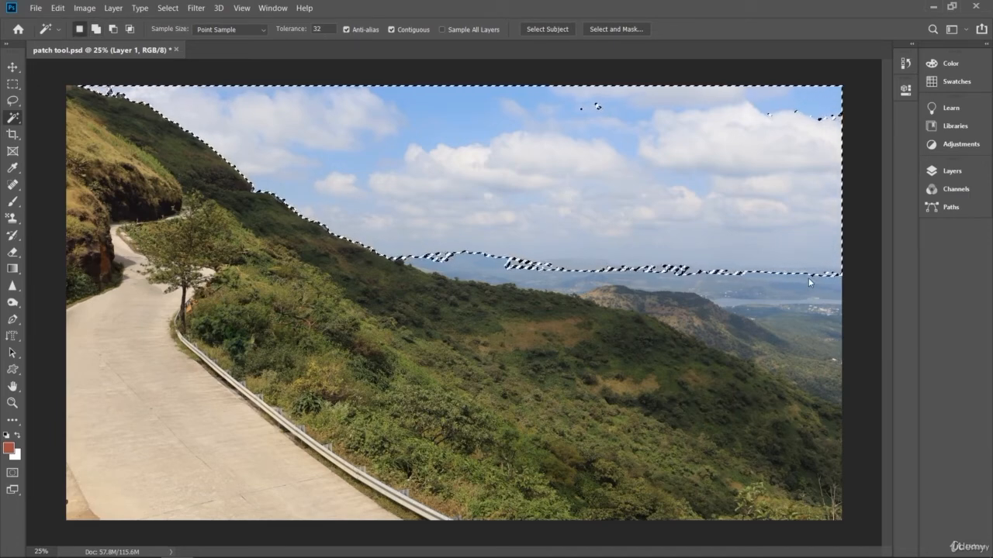
- Extend the selection over the hazy distant hills and the lake, down to the nearer ridge
left_click(839, 288, "shift")
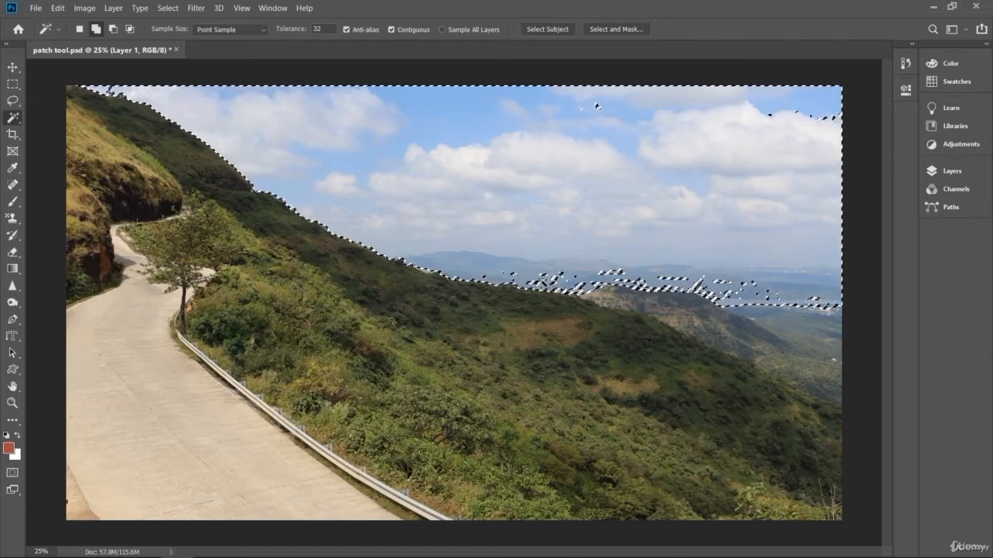
left_click(806, 291, "shift")
left_click(808, 293, "shift")
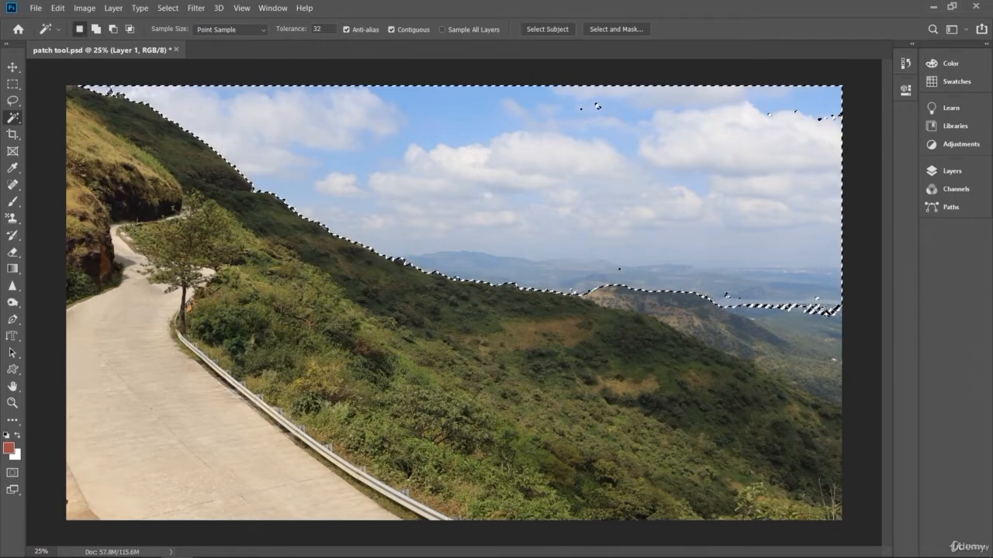
left_click(816, 299, "shift")
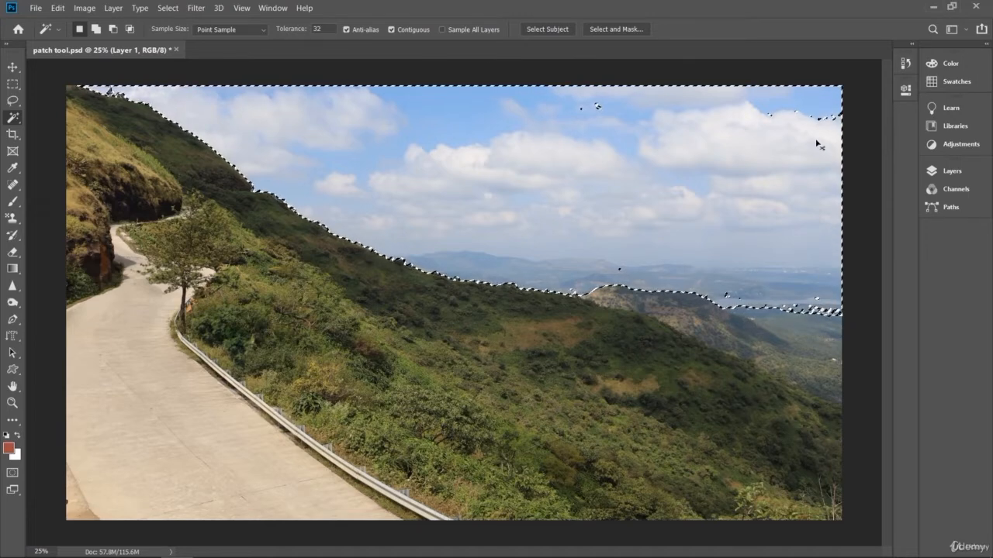
- Add the small unselected cloud specks near the photo's right edge and upper middle to the selection
key("shift")
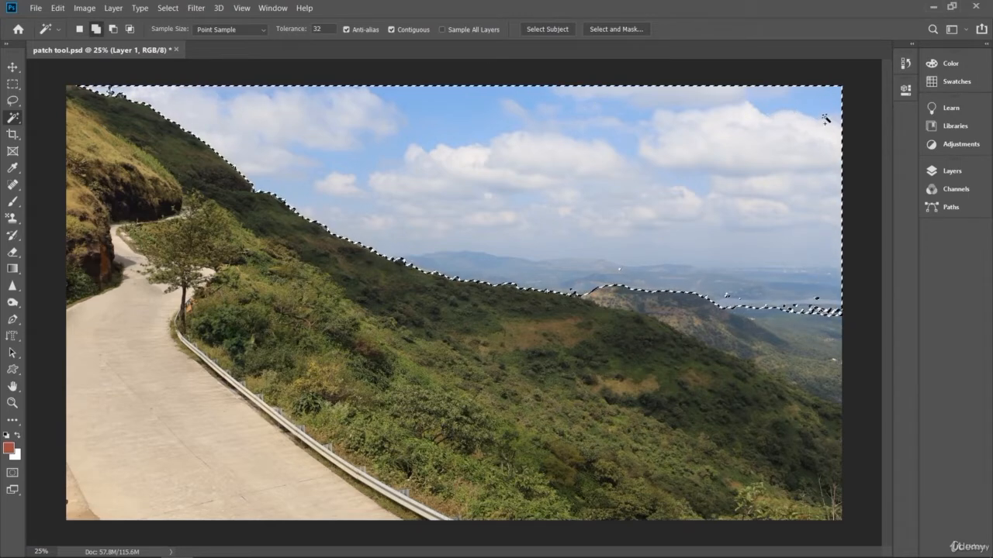
left_click(825, 116, "shift")
left_click(596, 109, "shift")
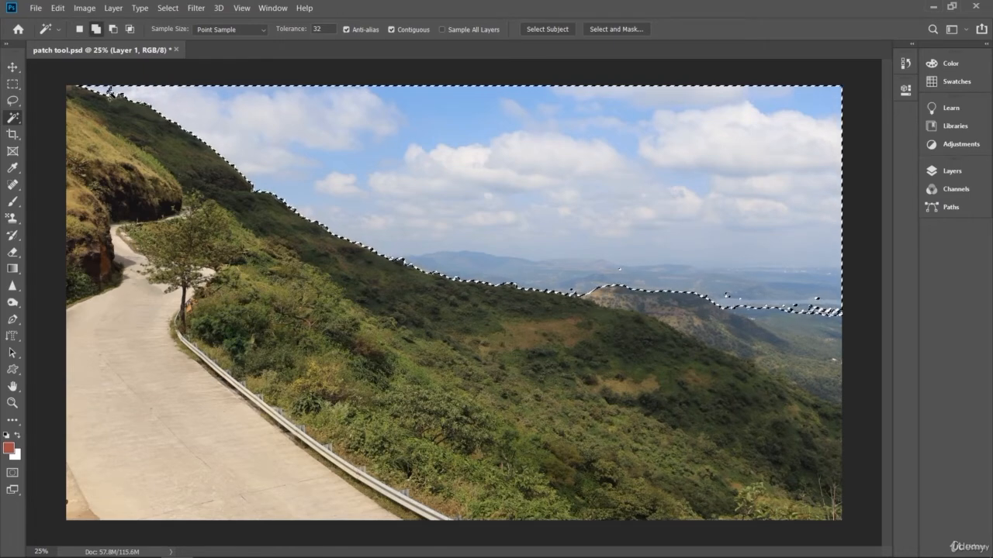
key("shift")
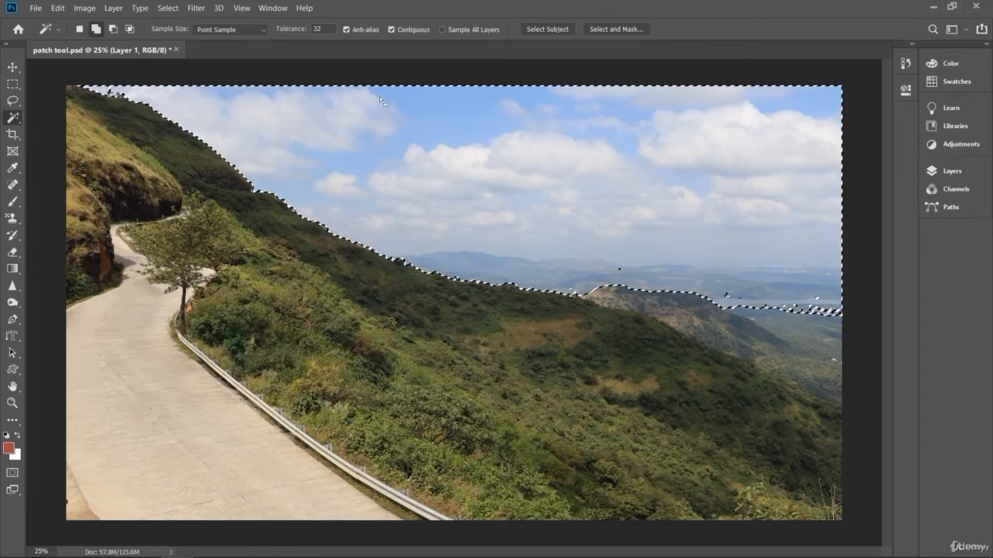
- Try adding the lake shore and the green valley beside the ridge to the selection, undoing each addition
left_click(729, 299, "shift")
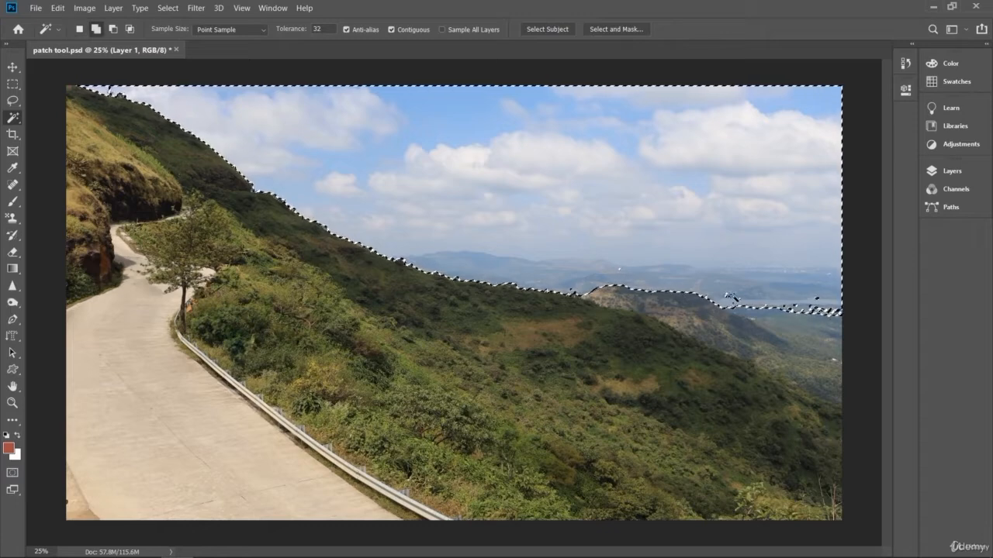
key("ctrl+z")
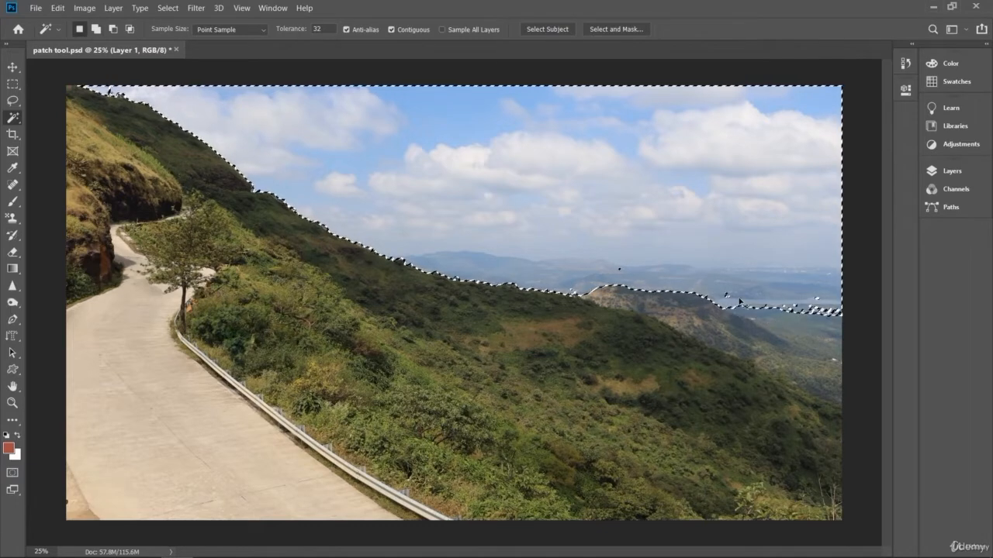
left_click(796, 317, "shift")
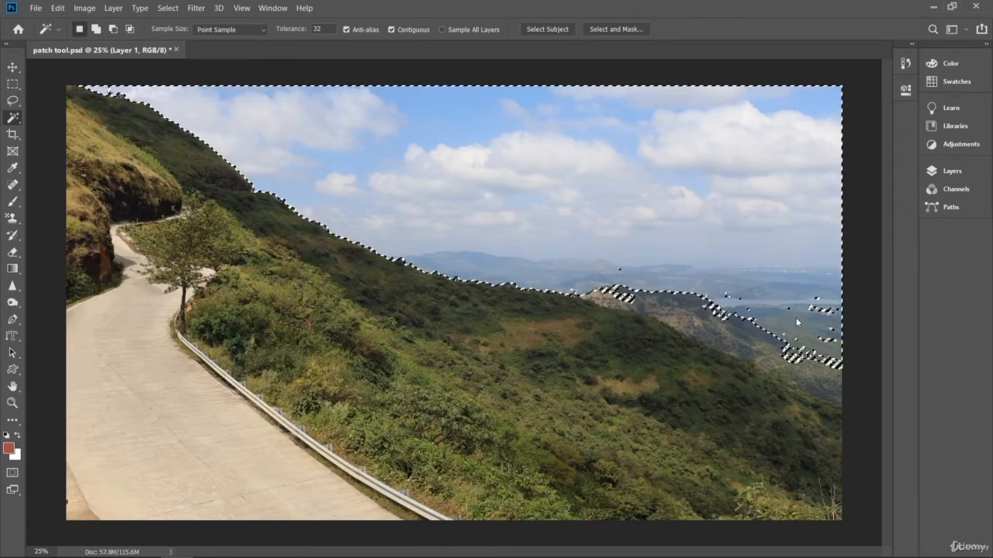
key("ctrl+z")
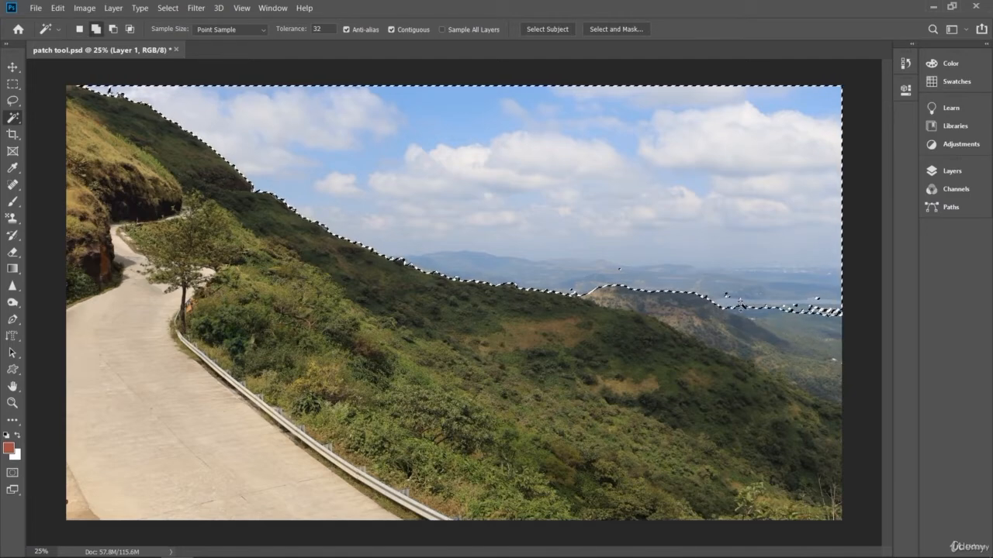
- Add the valley strip just behind the ridge to the selection, and undo a further addition at the photo's right edge
left_click(753, 313, "shift")
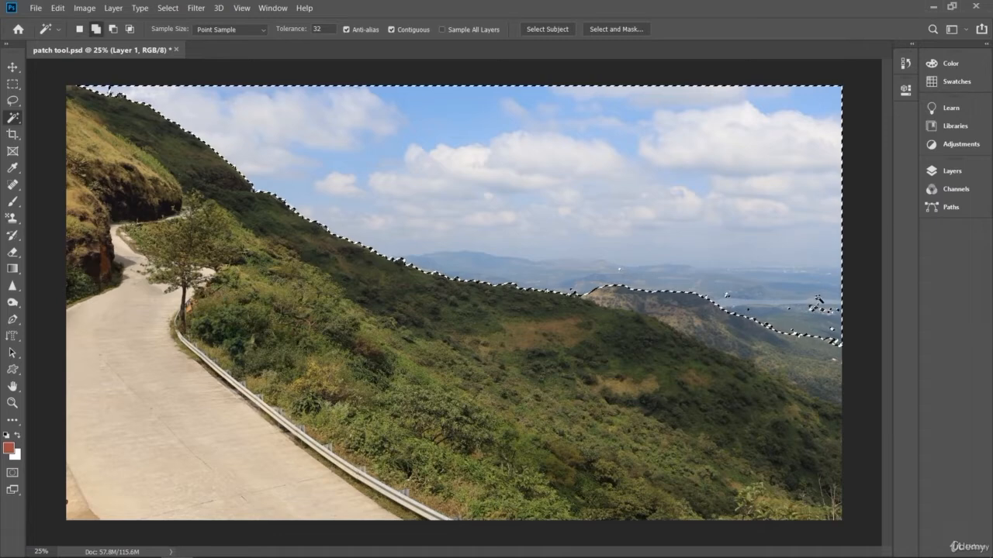
left_click(839, 335, "shift")
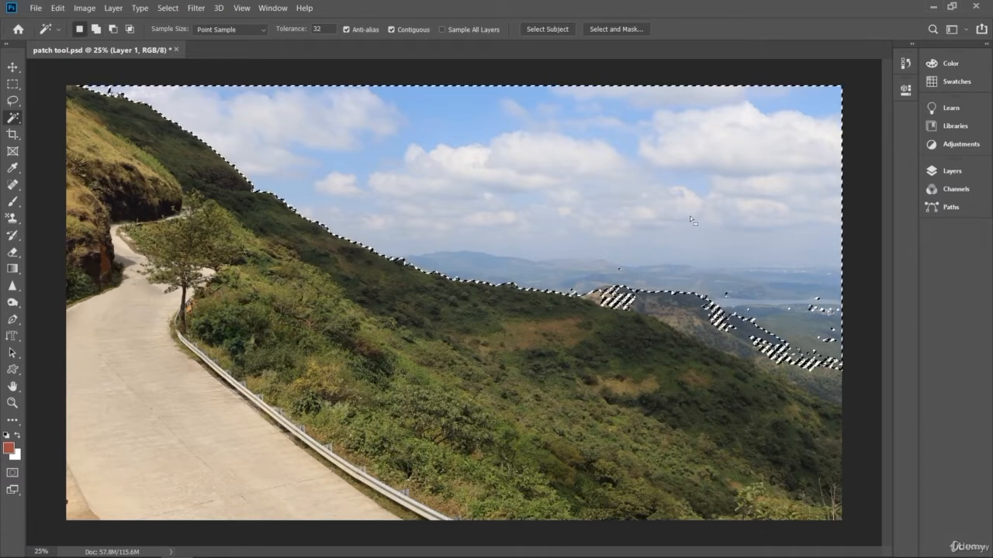
key("ctrl+z")
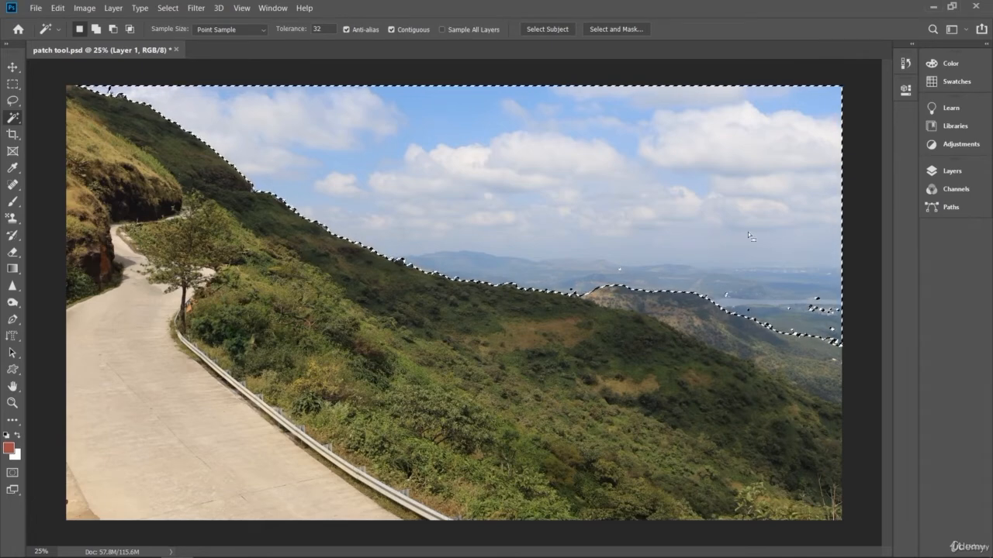
- Delete the selected sky and distant background from the hillside photo's layer and clear the selection
key("Delete")
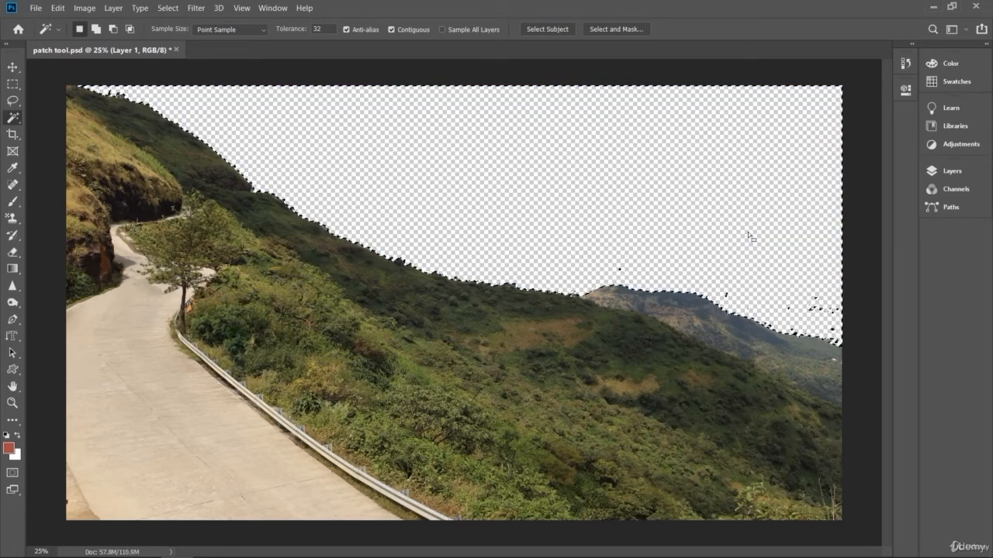
left_click(13, 84)
key("ctrl+d")
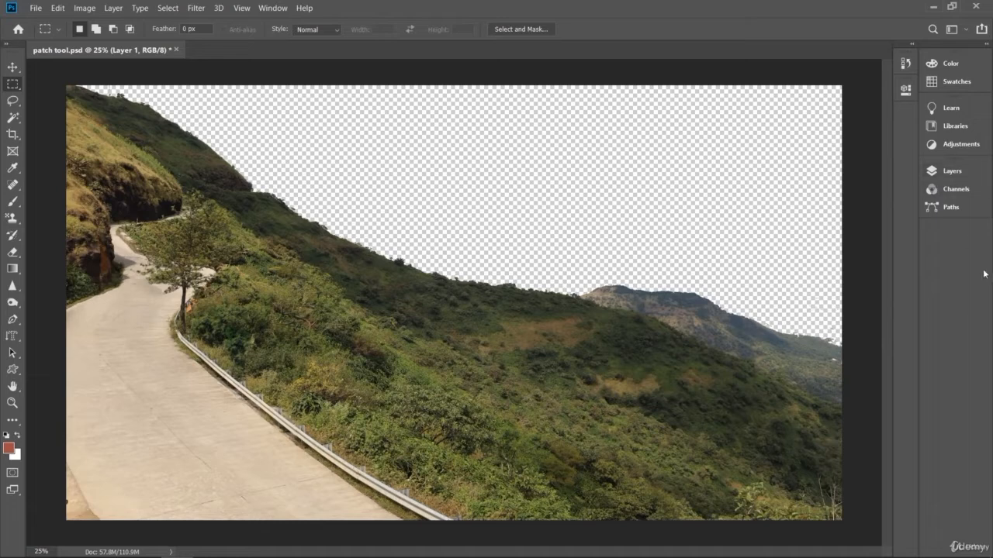
- Add a new empty layer and place it directly below Layer 1, above Layer 0
left_click(984, 47)
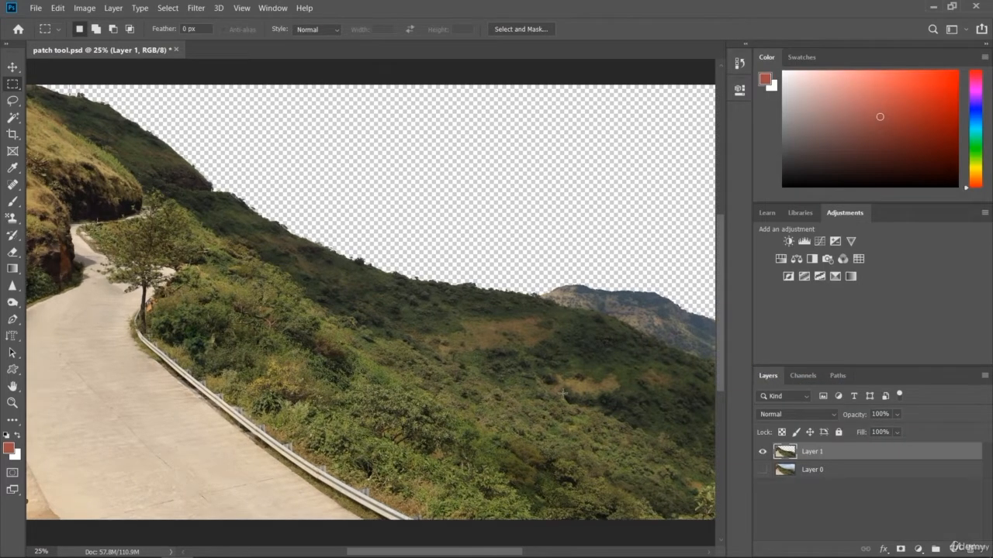
left_click(822, 494)
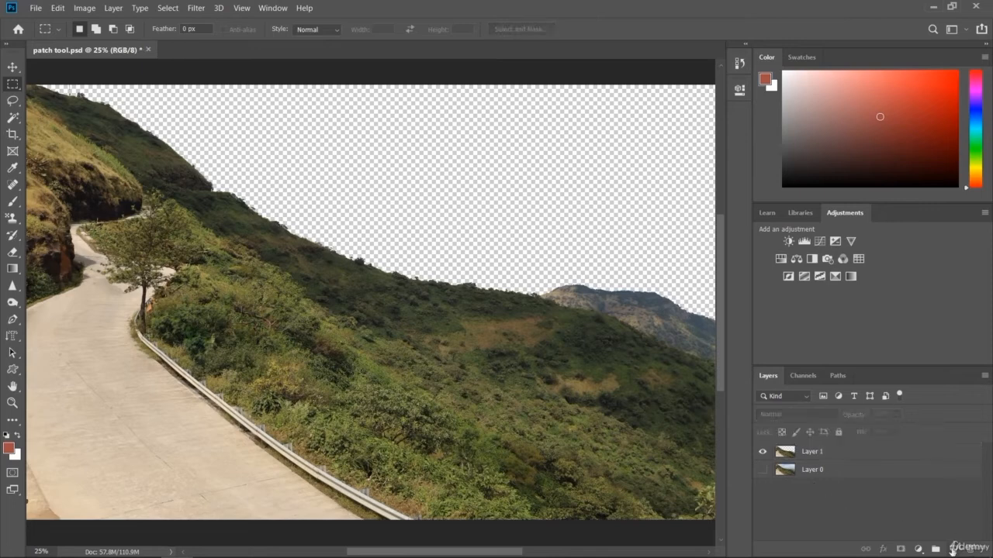
left_click(952, 549)
left_click_drag(776, 456, 800, 473)
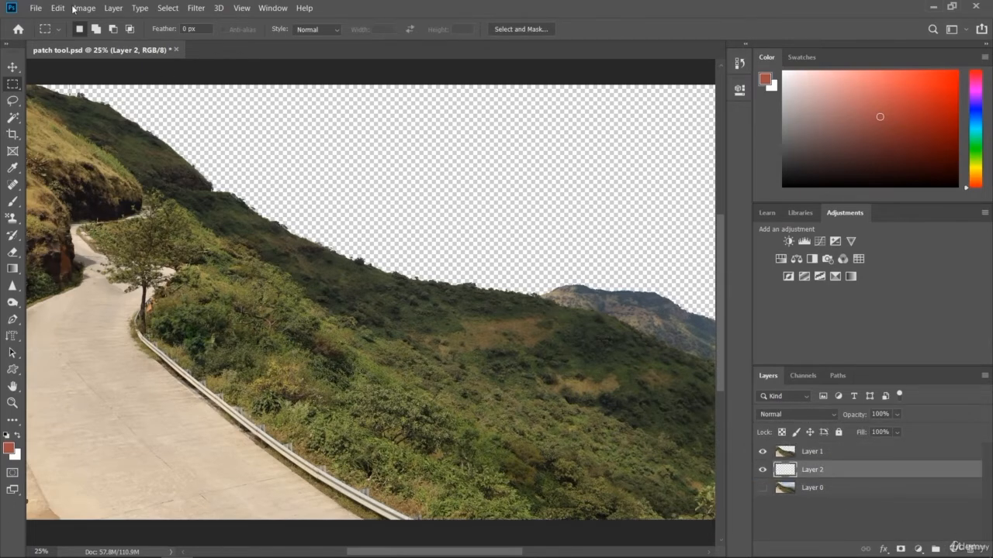
- Open the blue-sky photo with the towers, IMG_3969.JPG, from the assets folder
left_click(36, 10)
left_click(46, 32)
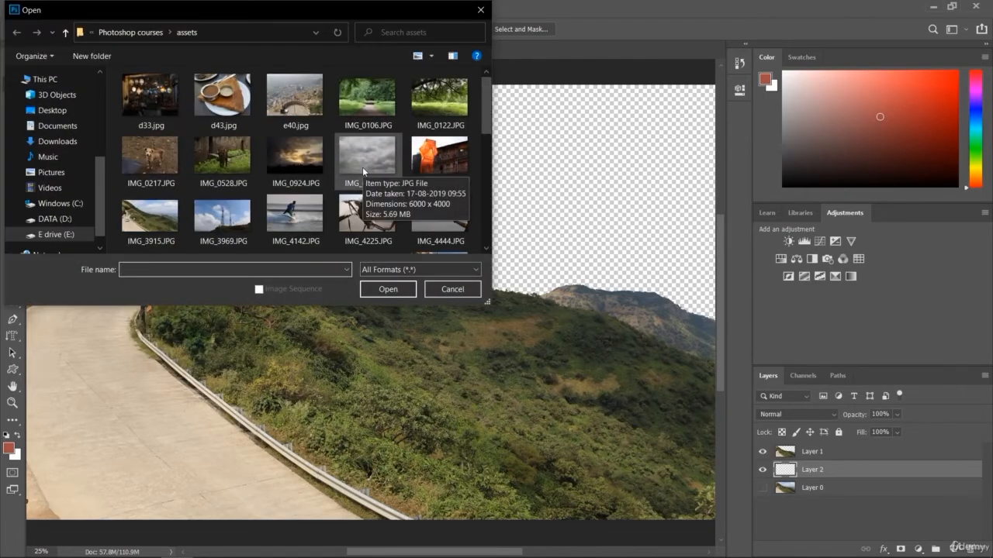
left_click(361, 166)
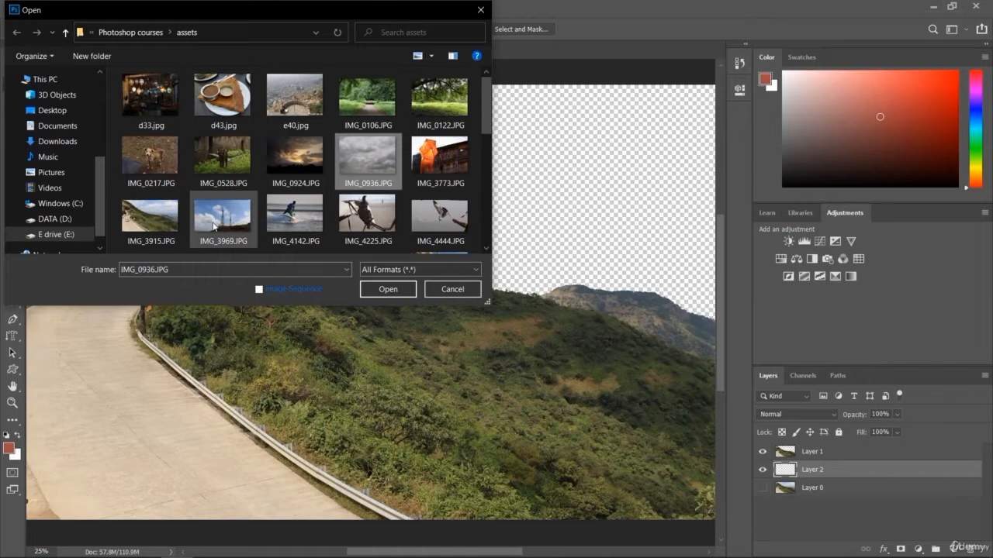
left_click(388, 289)
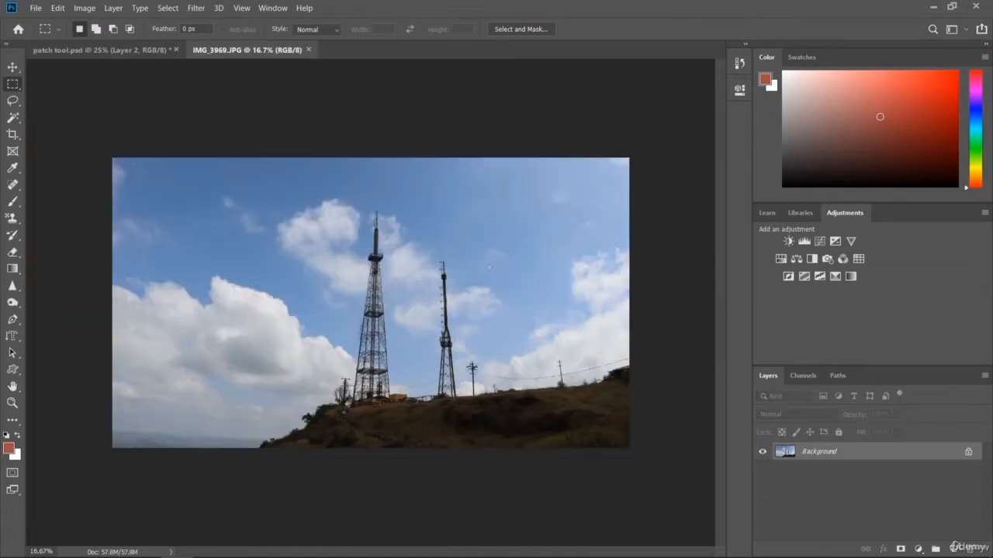
- Float the IMG_3969.JPG window, copy its picture into patch tool.psd with the Move tool, and close the source photo
left_click(12, 66)
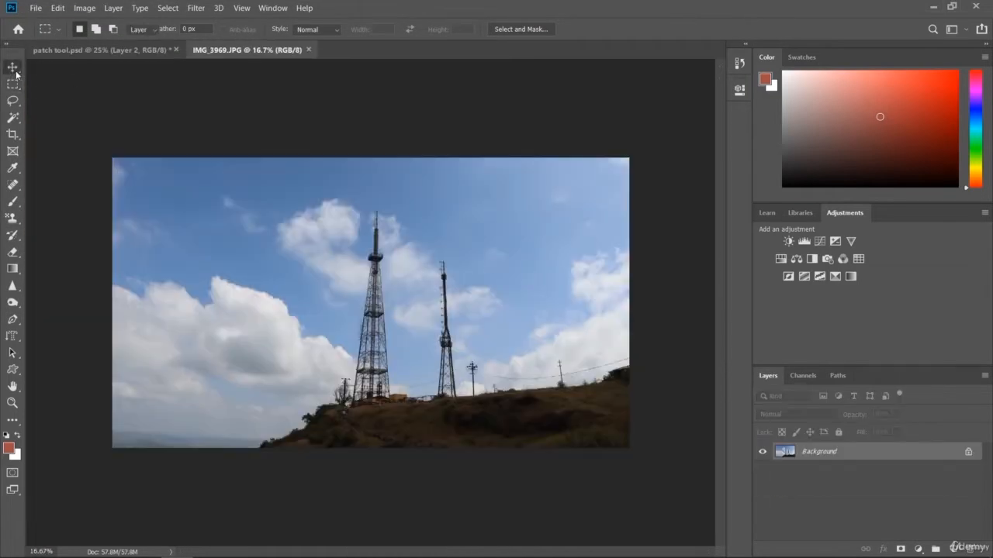
left_click_drag(468, 308, 349, 154)
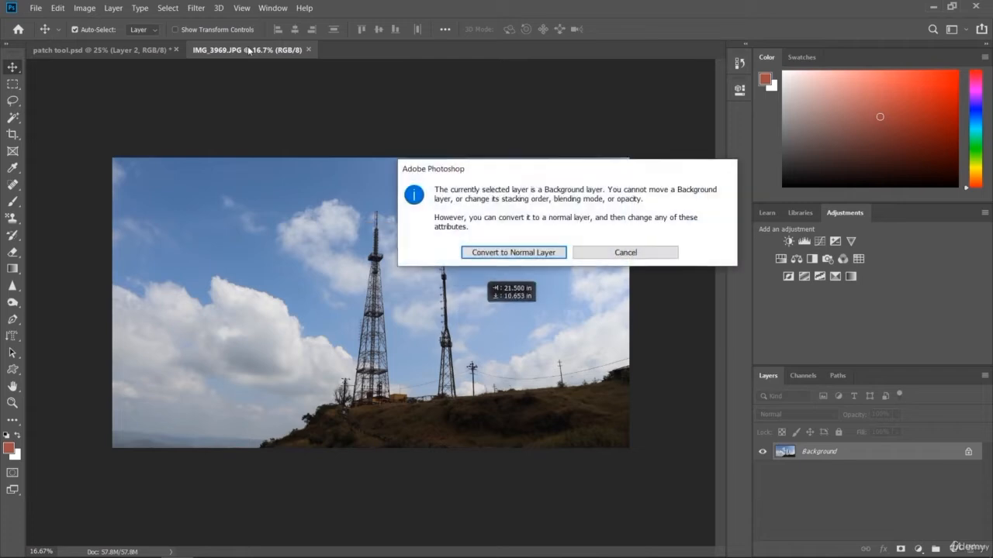
left_click(630, 248)
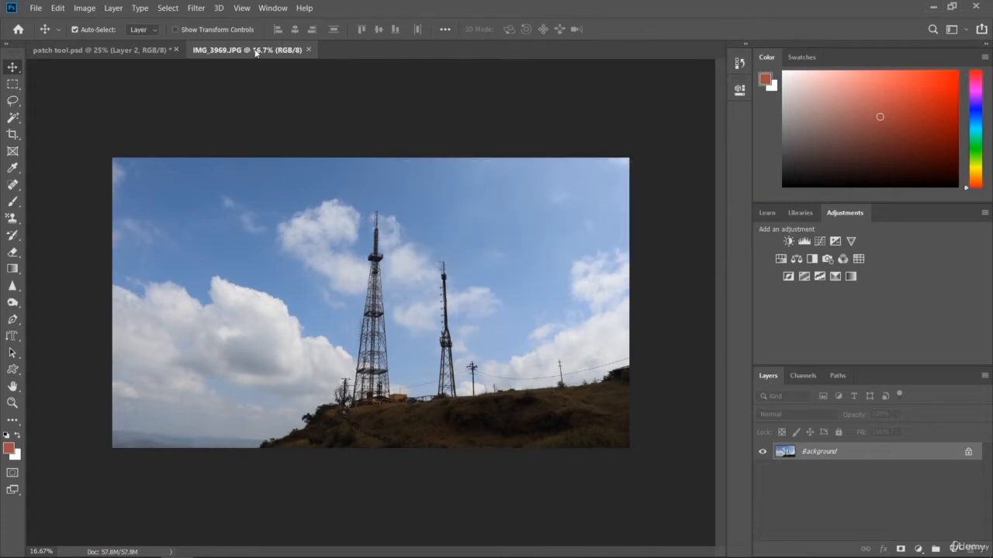
left_click_drag(256, 53, 268, 112)
left_click_drag(475, 316, 599, 455)
left_click(620, 260)
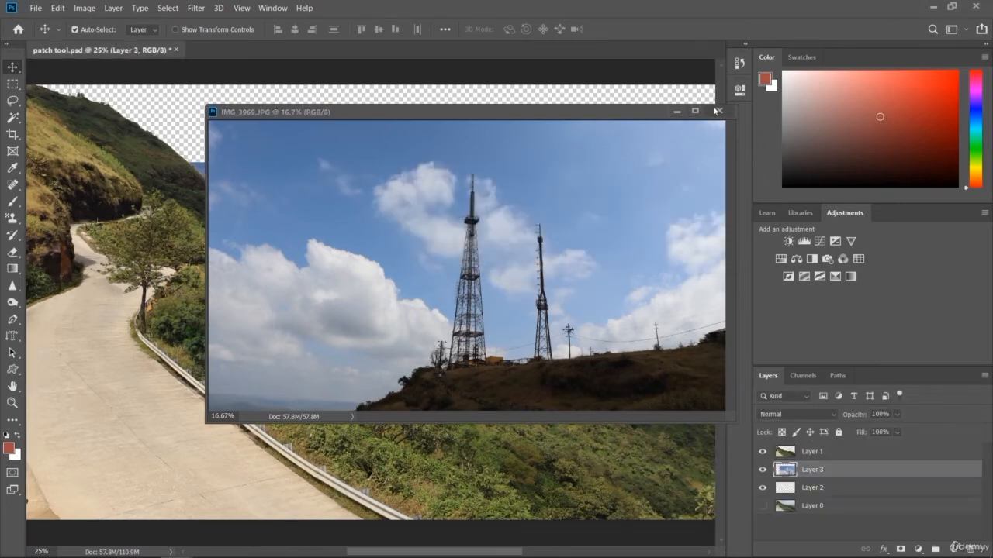
left_click(717, 110)
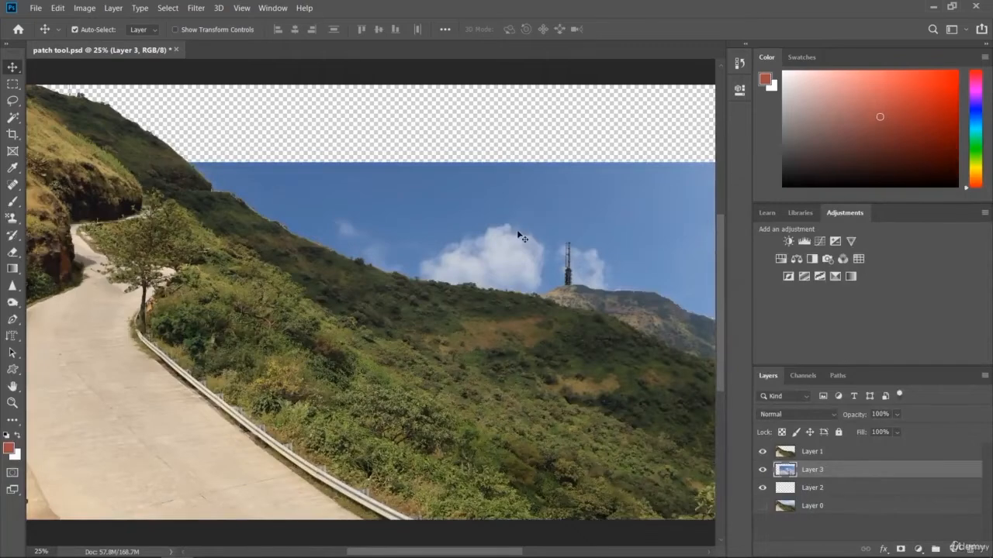
- Reposition the tower sky layer behind the hillside so its clouds and towers cover the cleared sky area
left_click_drag(518, 232, 469, 132)
left_click_drag(499, 206, 398, 166)
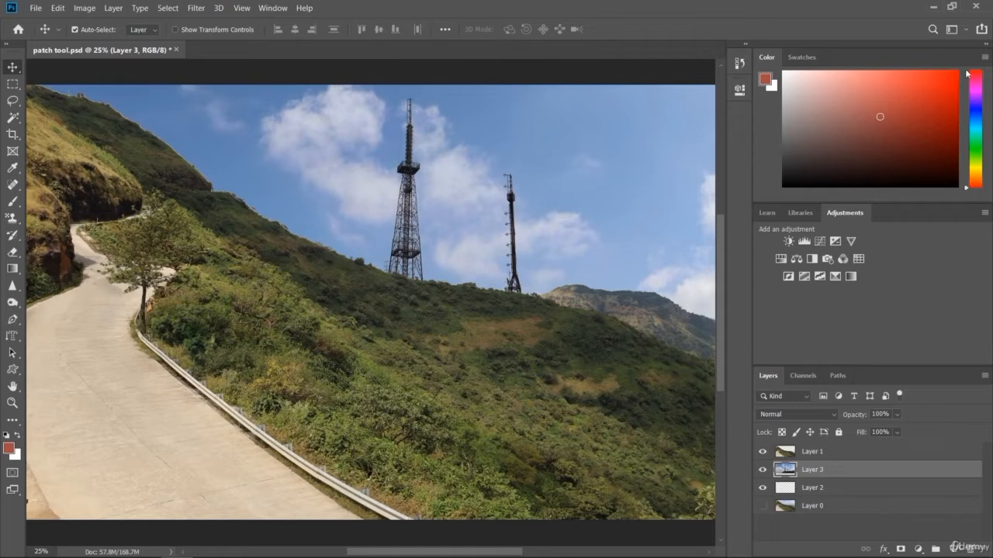
left_click(984, 47)
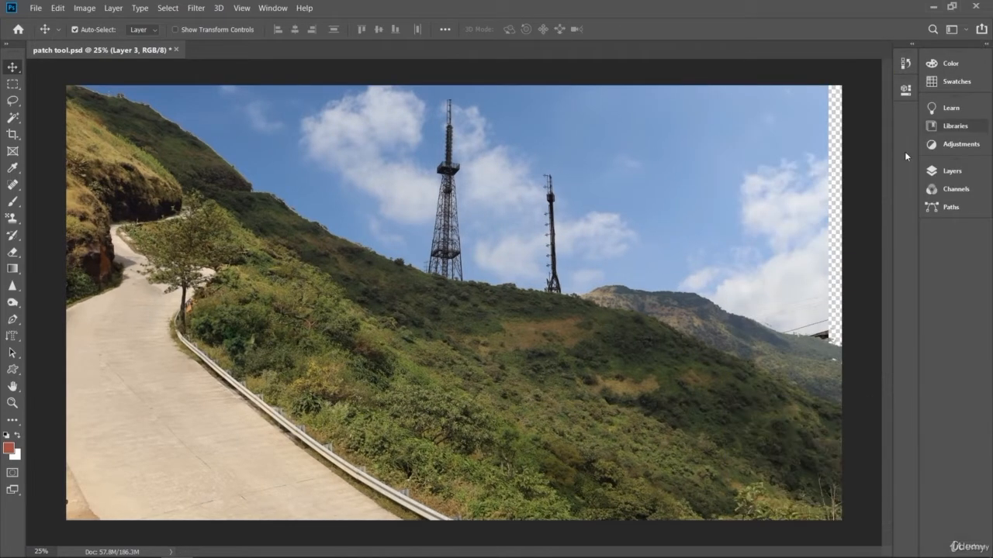
left_click_drag(636, 212, 656, 231)
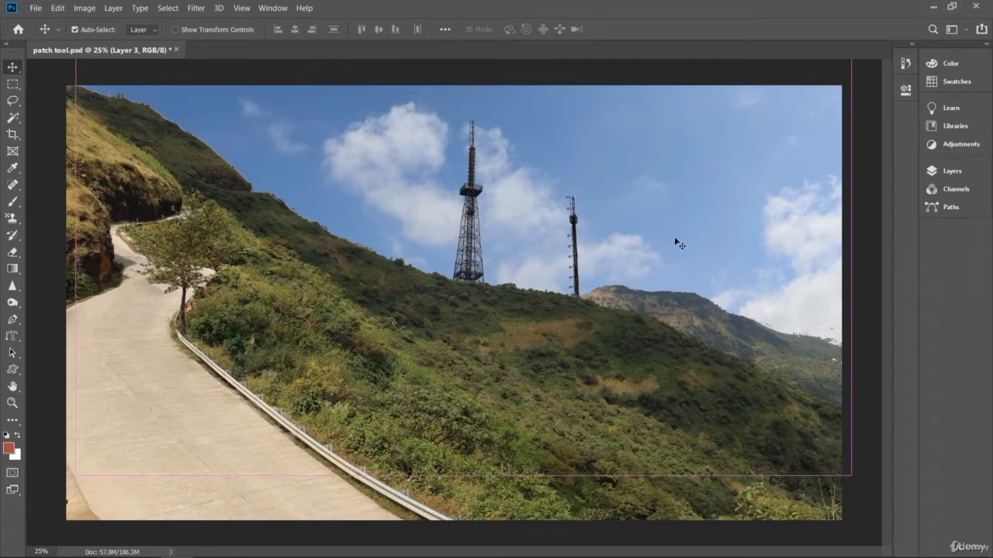
left_click(46, 181)
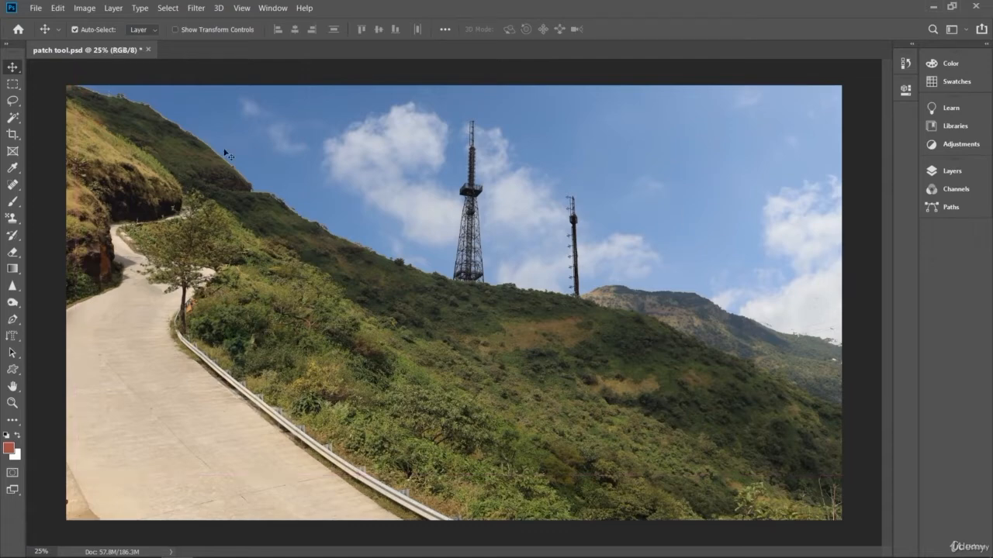
left_click(356, 136)
left_click_drag(371, 160, 366, 128)
- Scale the tower sky layer to 105.33% and shift it down to fill the whole sky behind the ridge
left_click(57, 12)
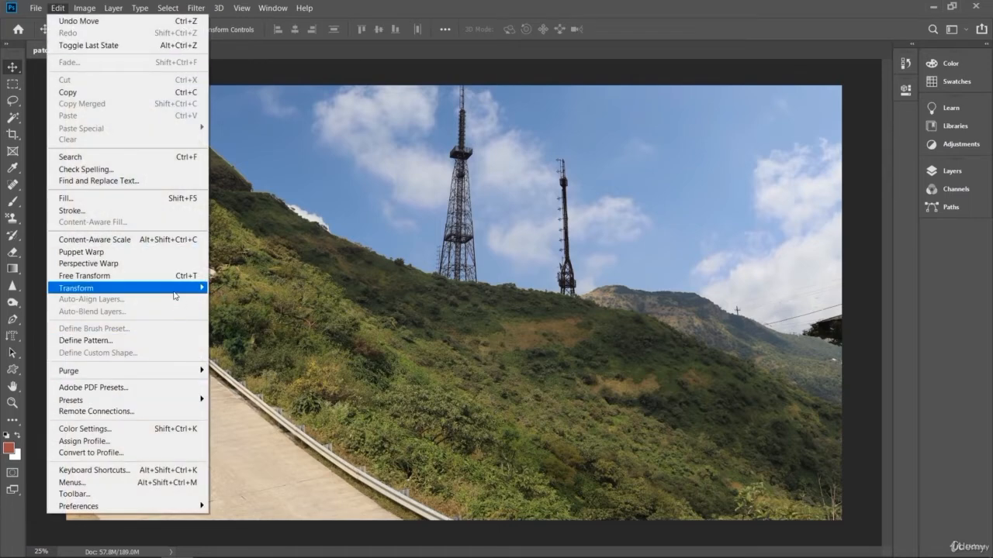
mouse_move(179, 295)
left_click(225, 304)
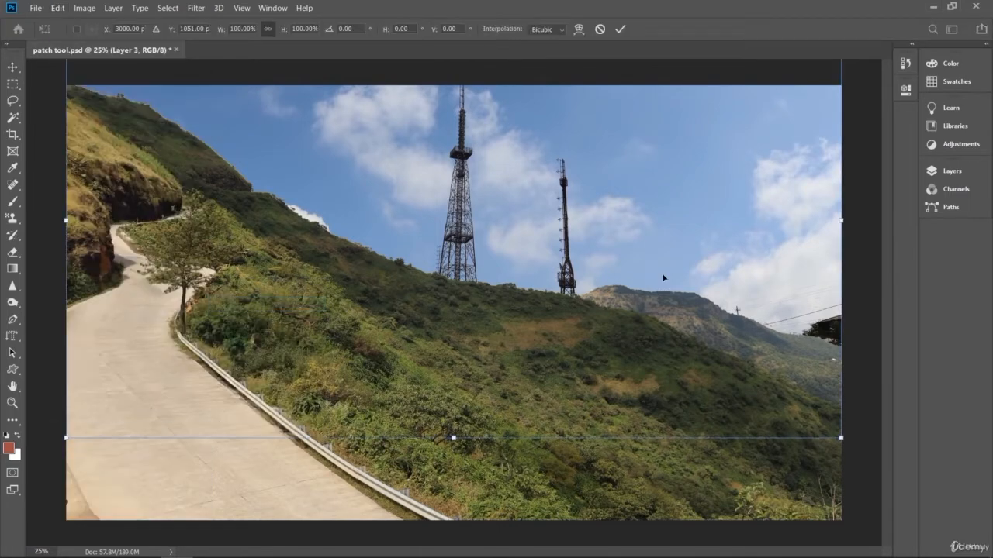
left_click_drag(843, 223, 883, 221)
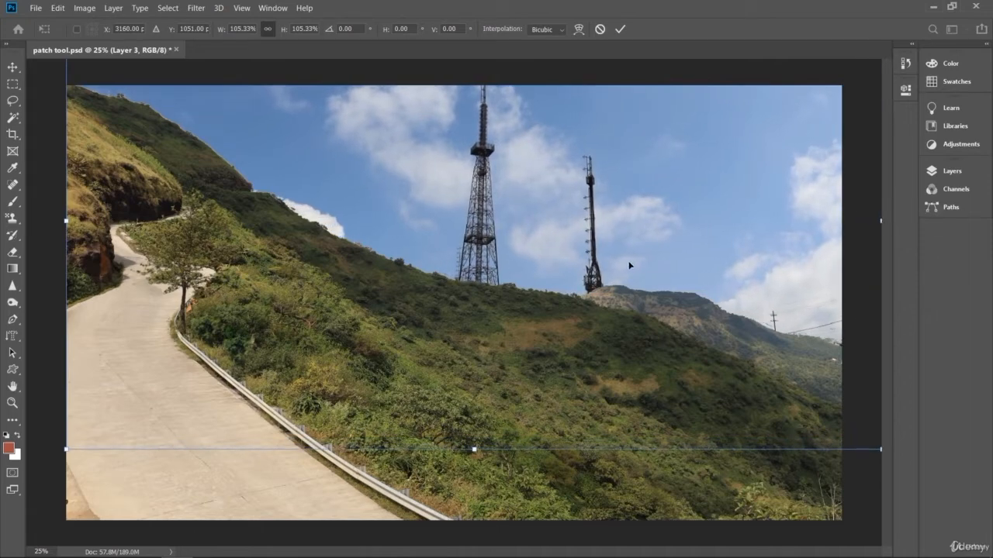
left_click_drag(629, 265, 631, 287)
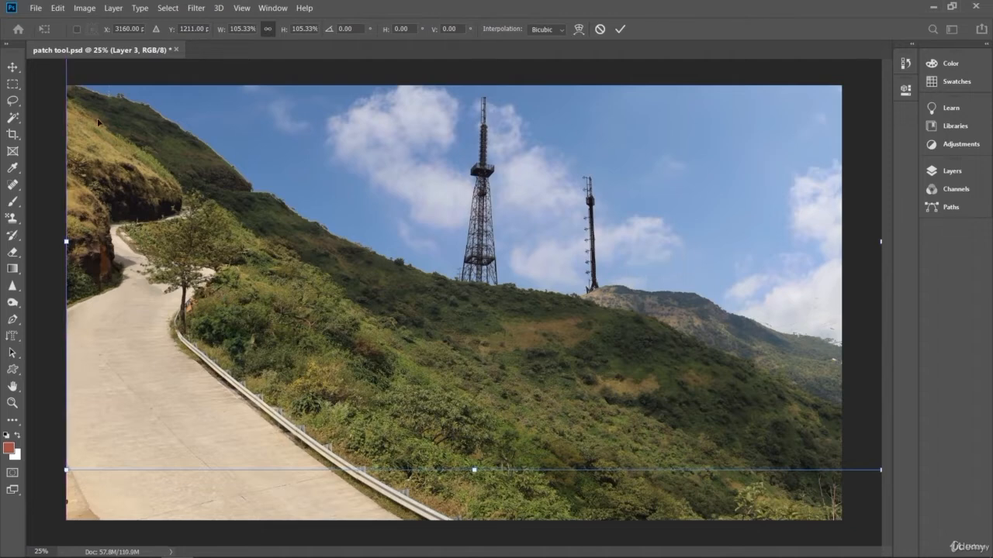
key("Return")
key("ctrl+e")
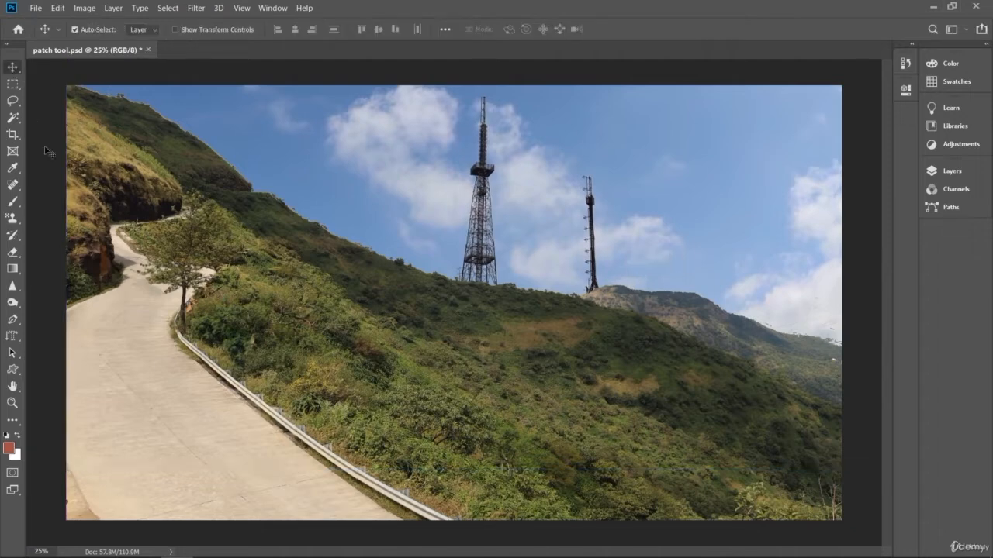
- Move the original photo, Layer 0, to the top of the stack and toggle its visibility to compare before and after
left_click(986, 48)
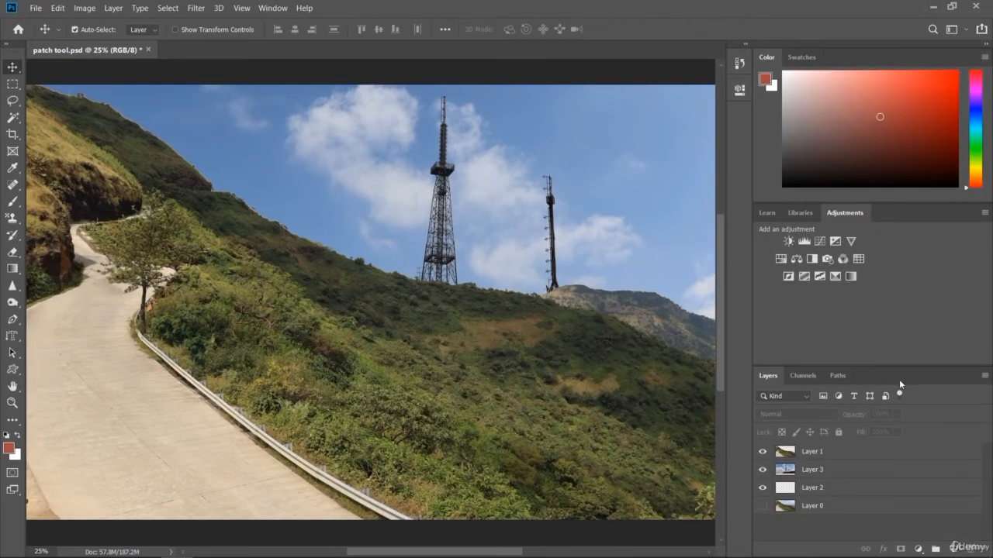
left_click_drag(816, 510, 776, 460)
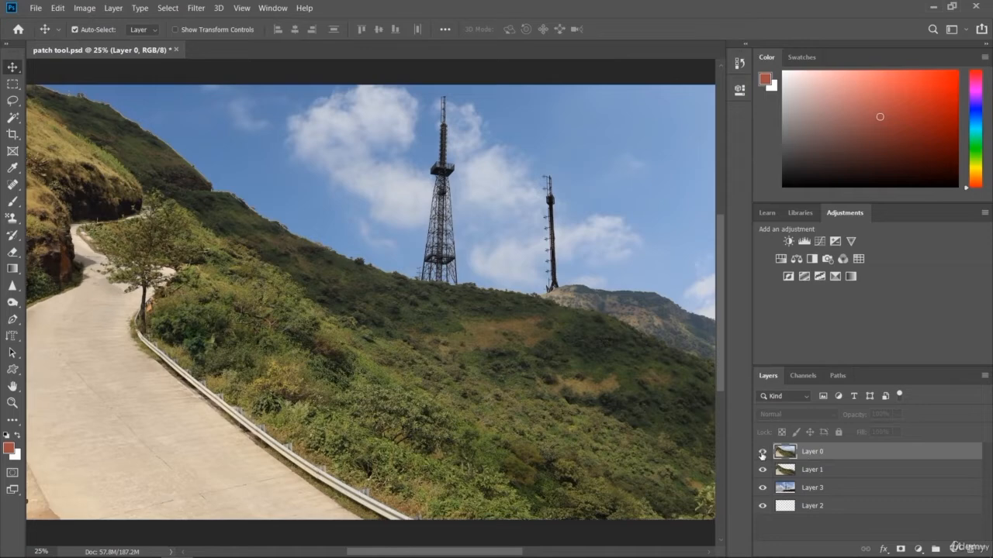
left_click(762, 452)
left_click(762, 452)
left_click(762, 452)
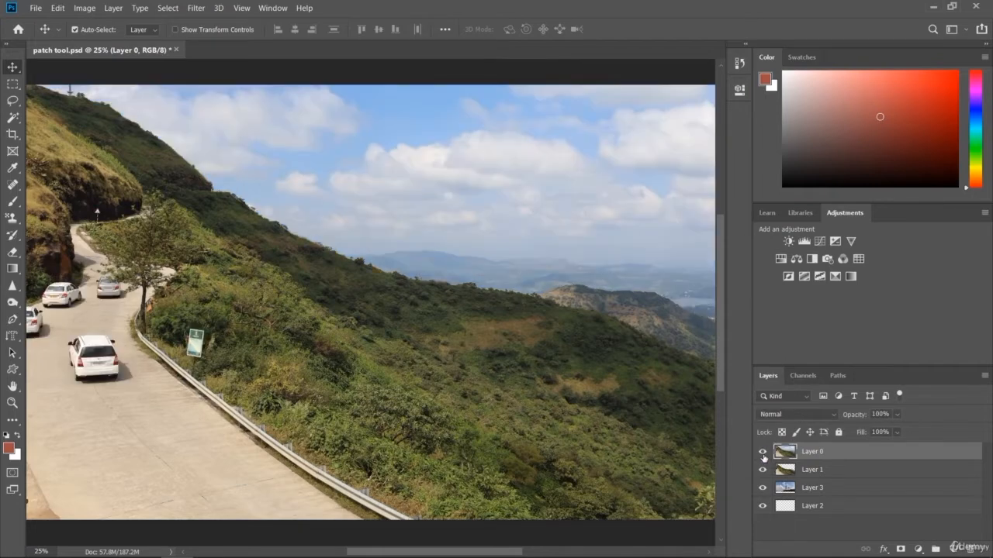
left_click(762, 452)
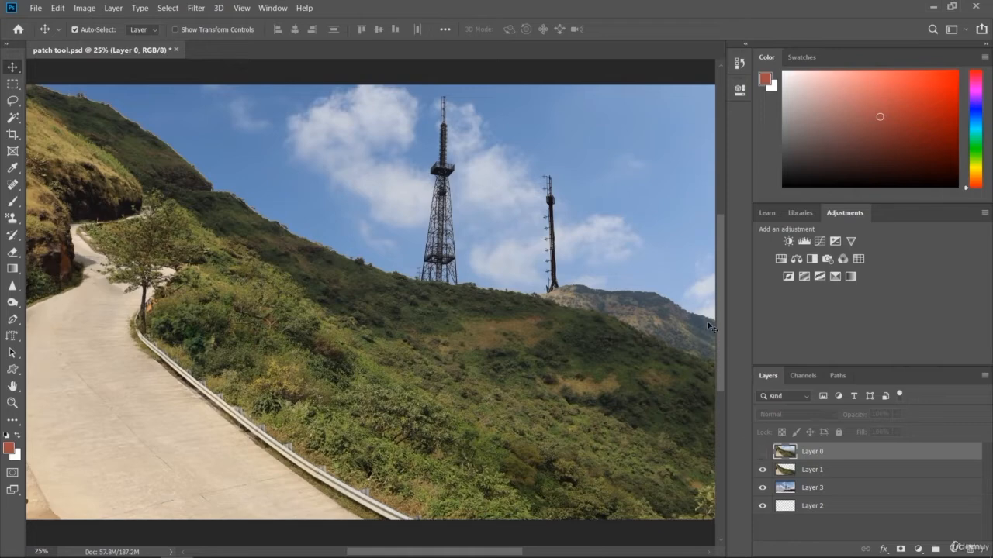
left_click(984, 47)
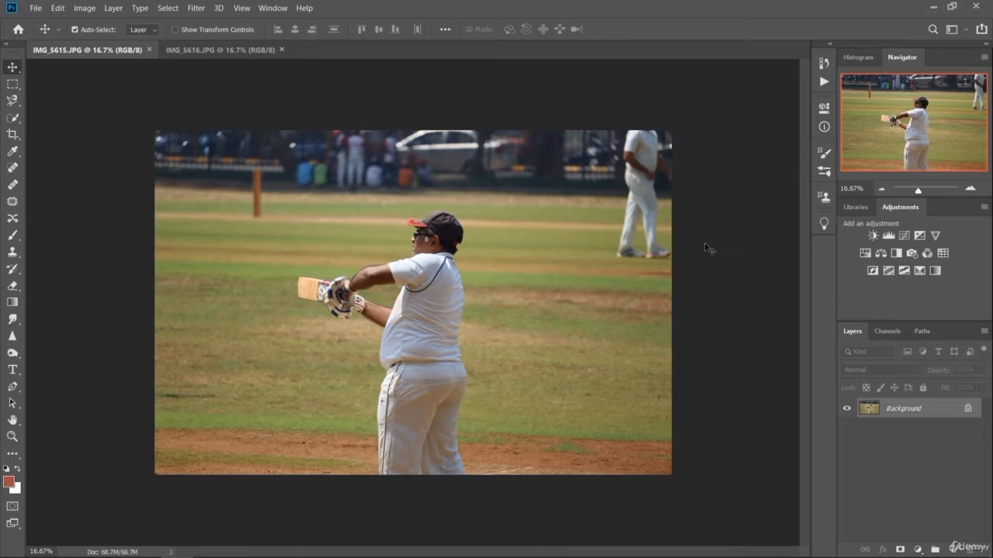
- View both cricket photos, IMG_5615.JPG and IMG_5616.JPG, and arrange them side by side in a 2-up Vertical layout
left_click(222, 49)
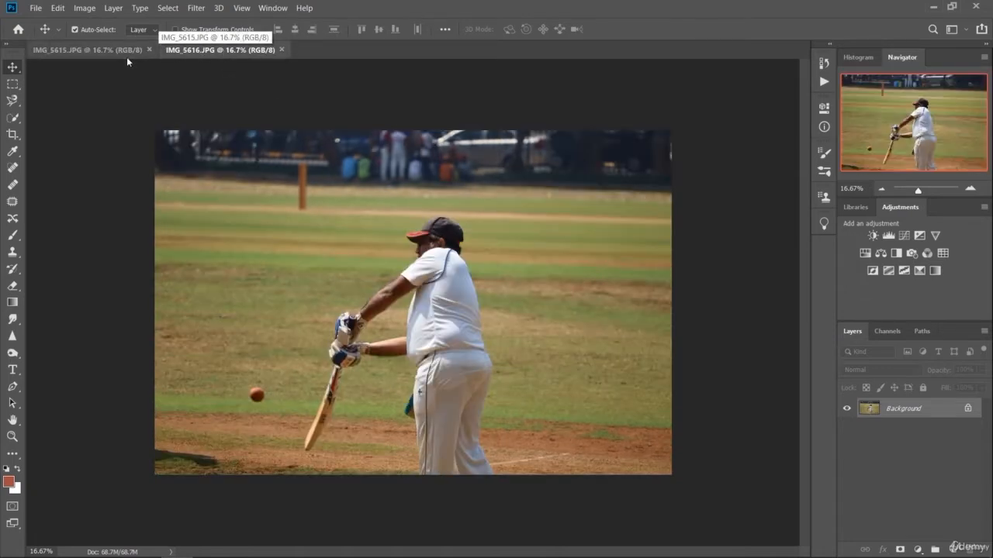
left_click(119, 51)
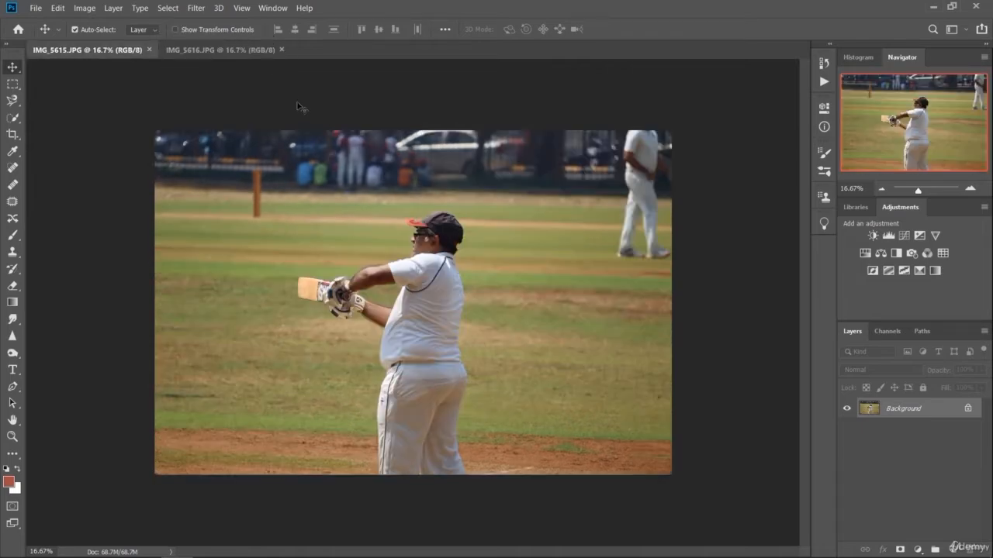
left_click(276, 10)
mouse_move(324, 23)
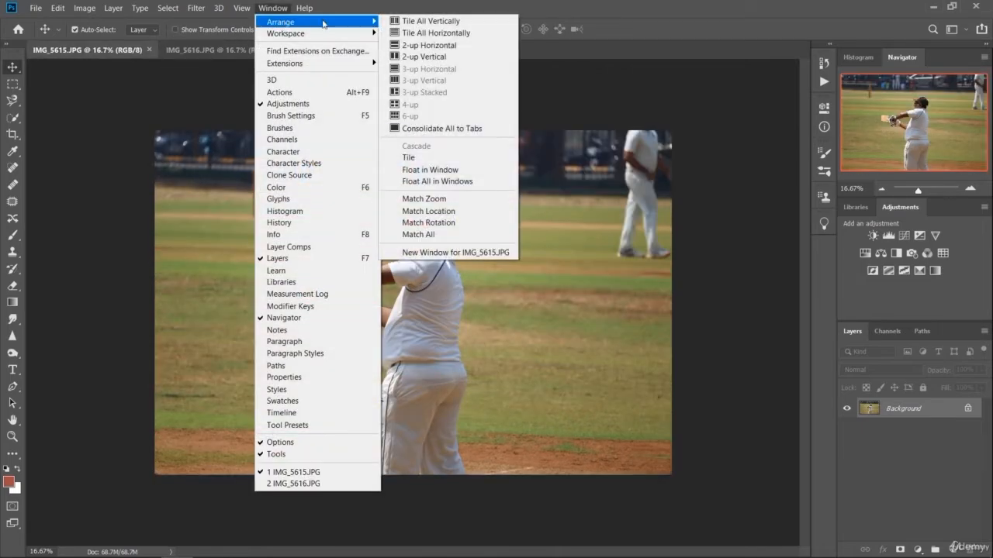
left_click(423, 56)
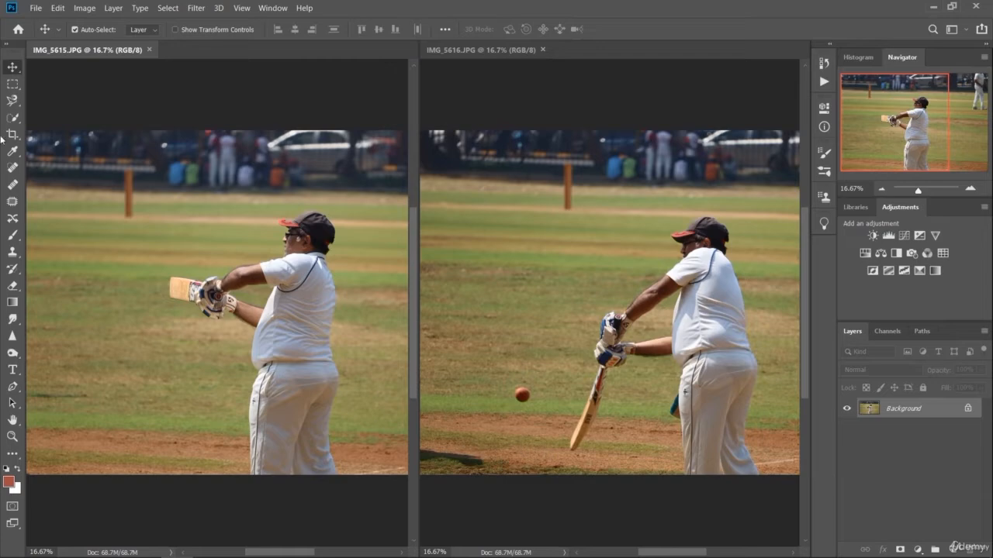
- Try to clone the ball from IMG_5616.JPG onto the field just above the bat in IMG_5615.JPG with the Clone Stamp Tool
left_click(12, 253)
right_click(14, 253)
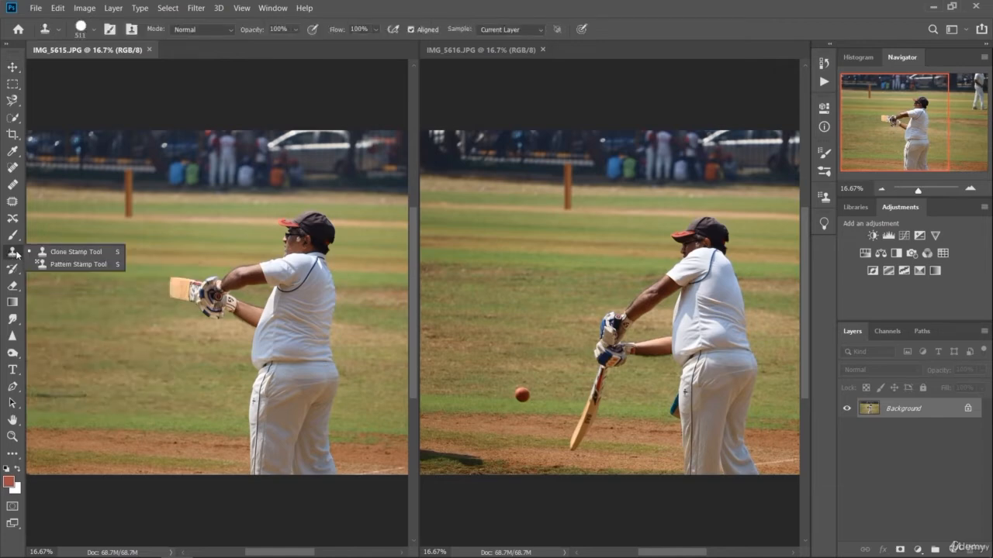
left_click(66, 253)
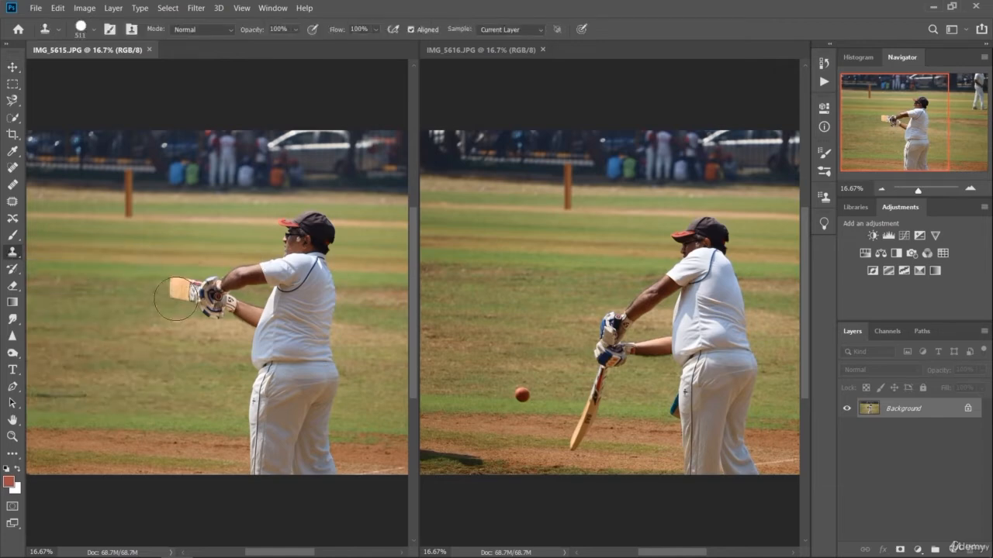
left_click(522, 397, "alt")
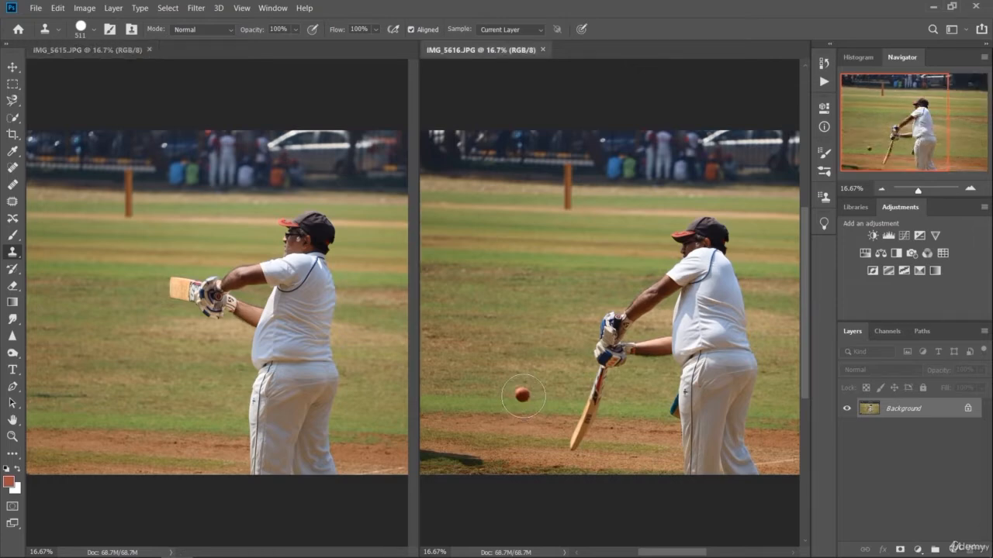
left_click(522, 395, "alt")
left_click(131, 361)
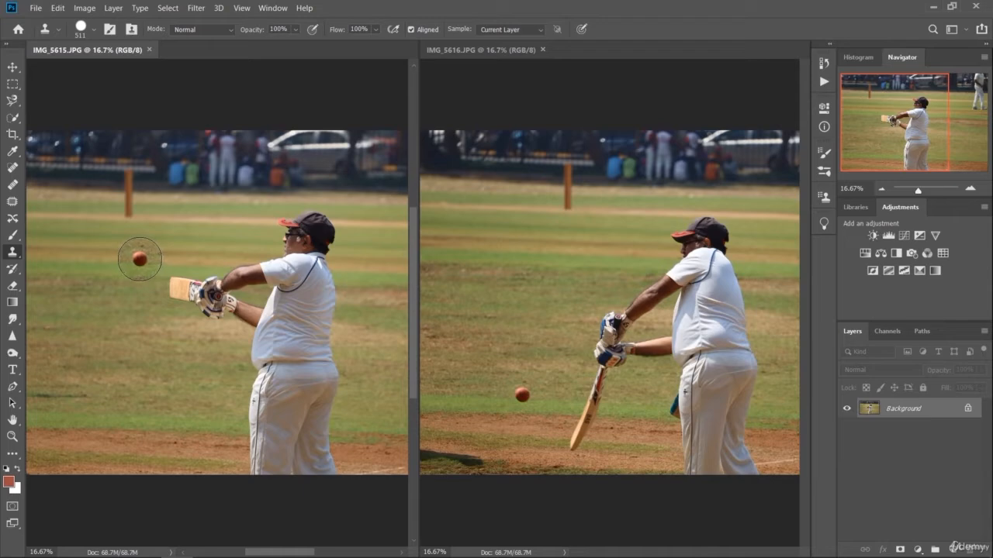
left_click(139, 259)
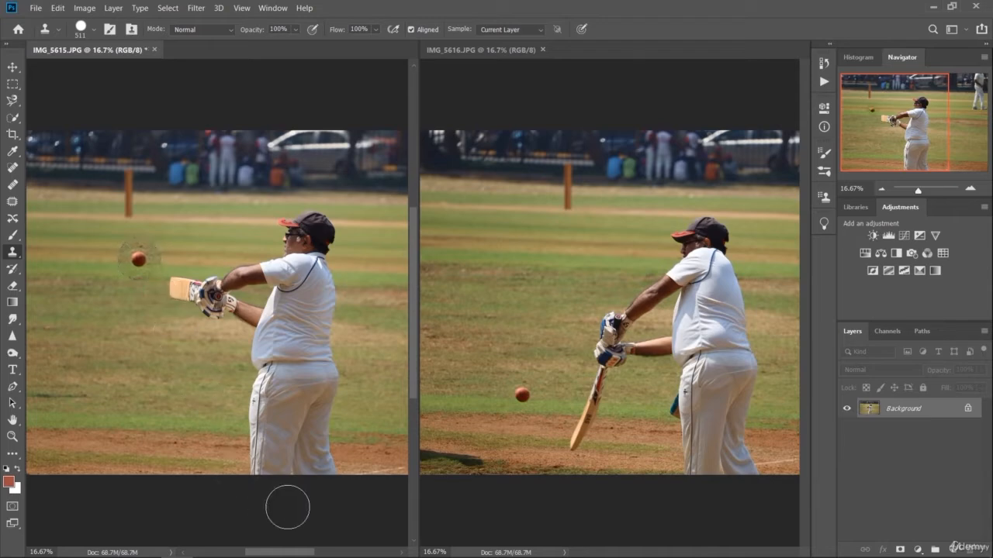
key("ctrl+z")
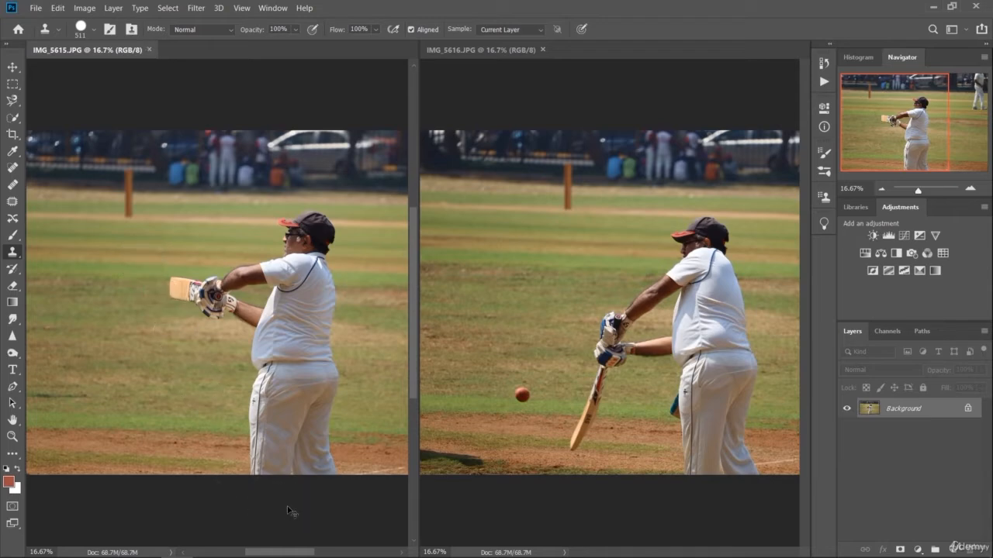
- Clone the ball from IMG_5616.JPG onto the grass near the dirt strip in front of the batsman in IMG_5615.JPG
left_click(127, 406)
left_click(520, 399)
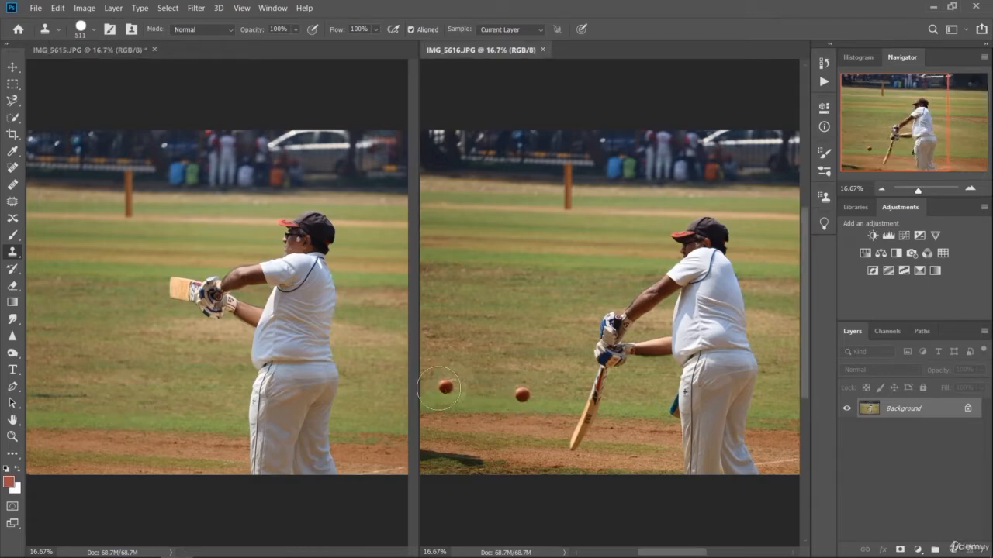
left_click(120, 401)
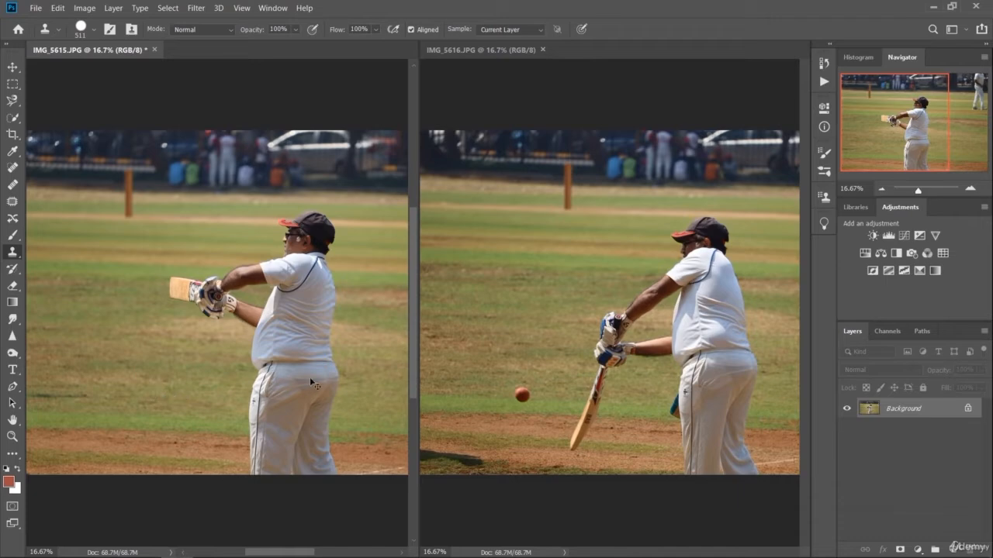
left_click(13, 83)
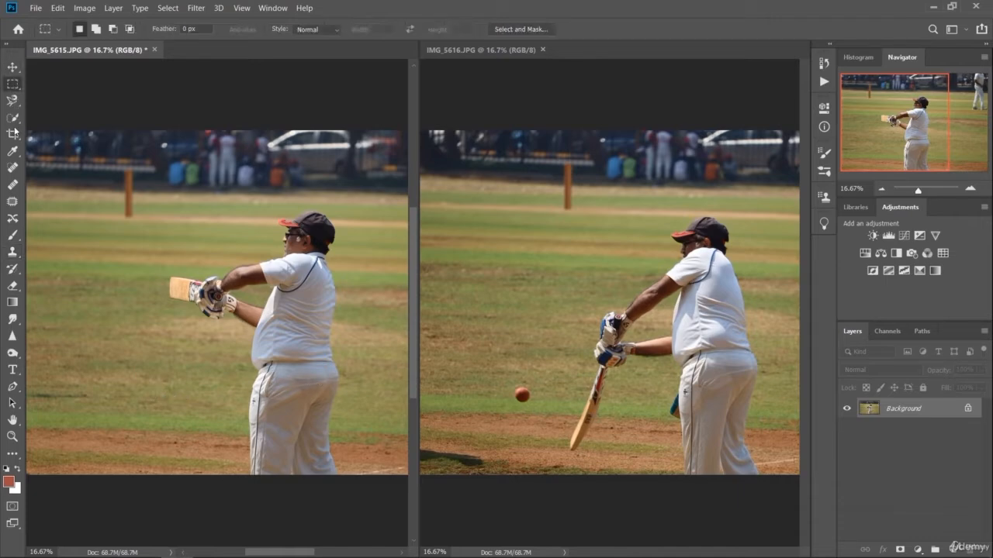
left_click(13, 252)
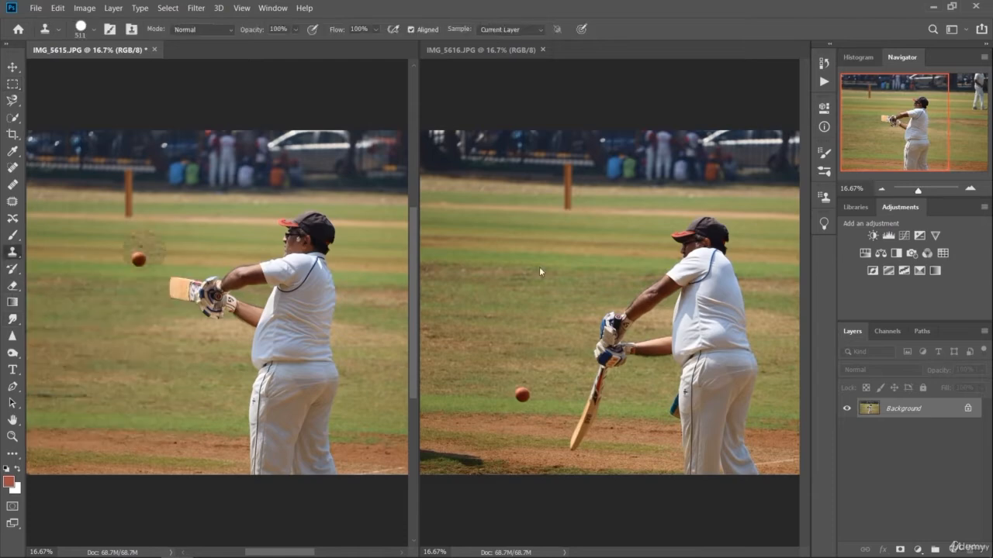
left_click(523, 397)
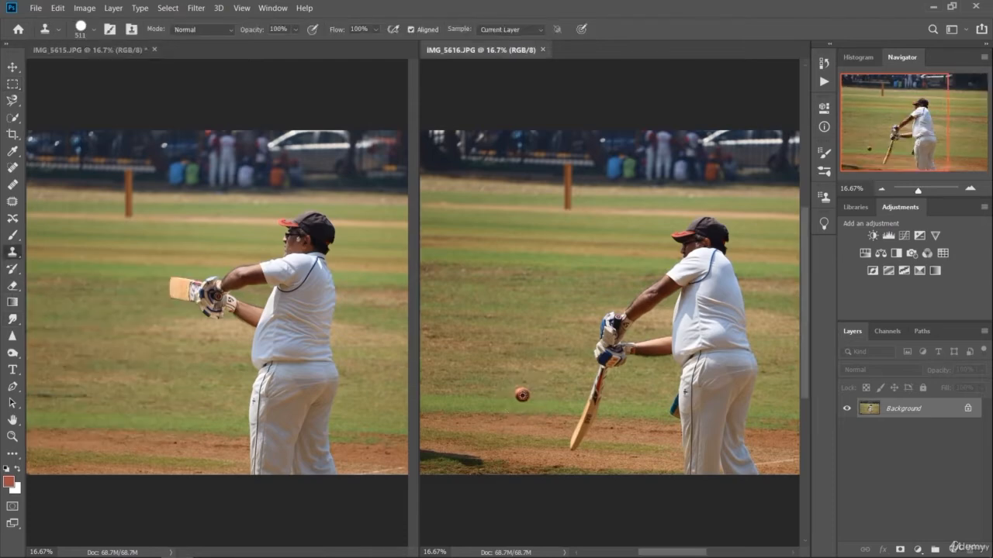
left_click(110, 414)
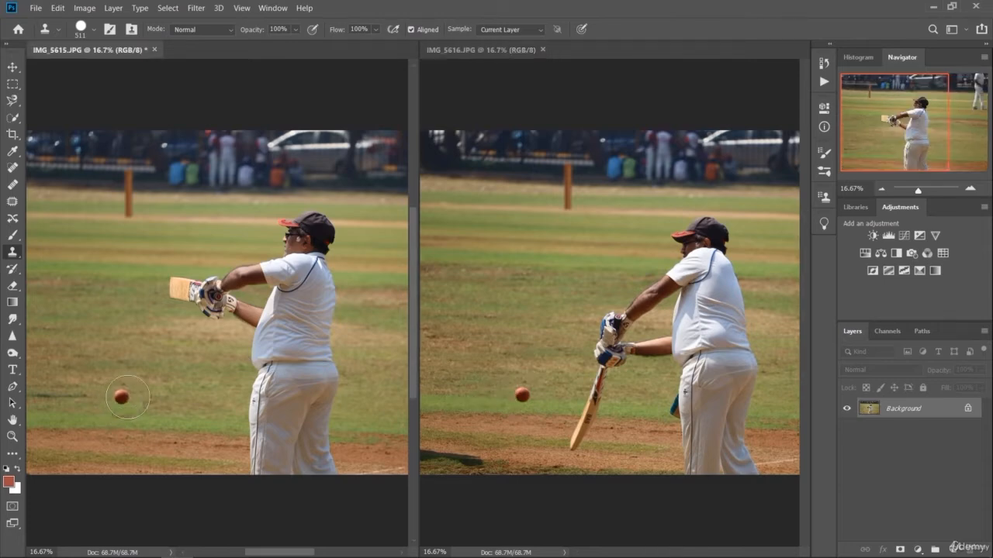
left_click(117, 411)
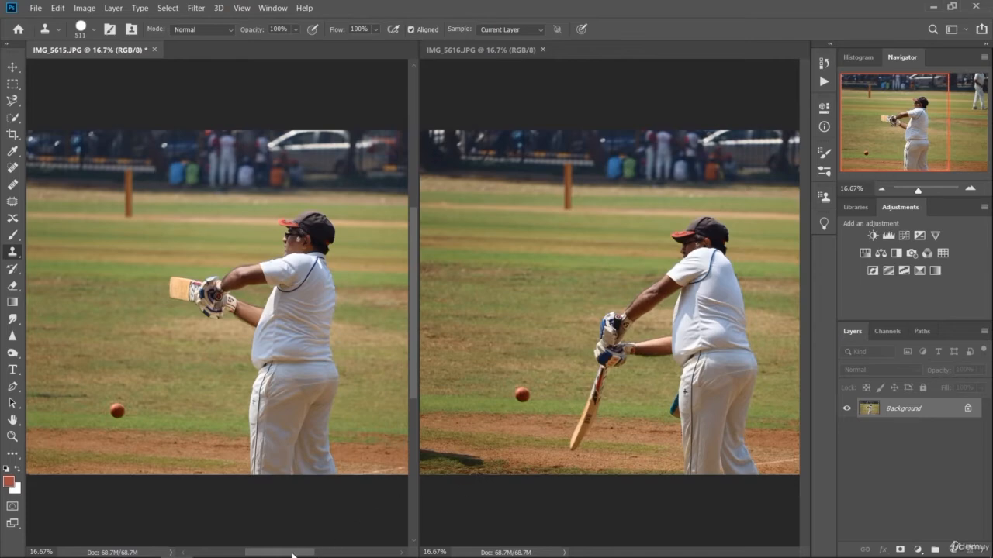
- Try to clone over the legs of the man standing in the background of IMG_5615.JPG using the existing clone source
left_click_drag(292, 555, 327, 556)
left_click_drag(644, 552, 683, 555)
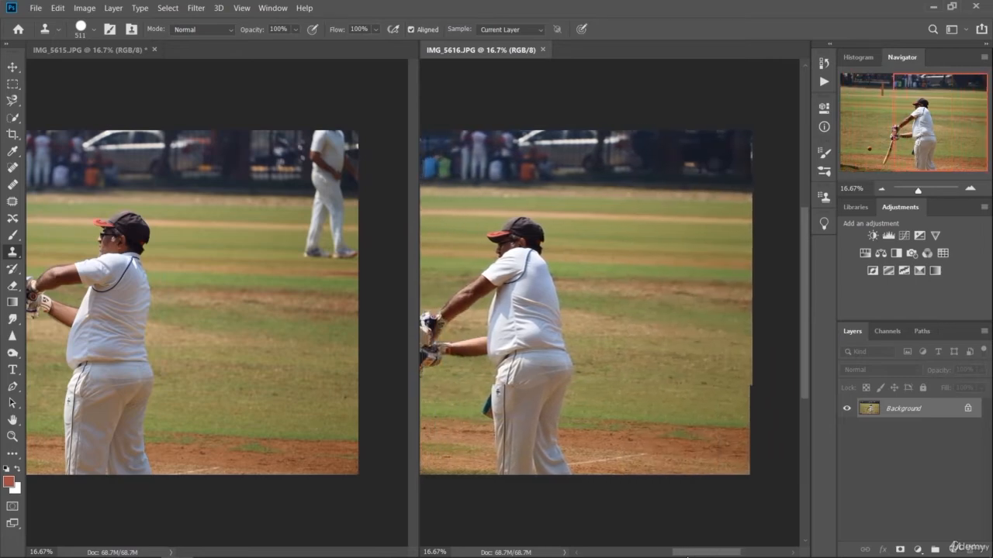
left_click(303, 260)
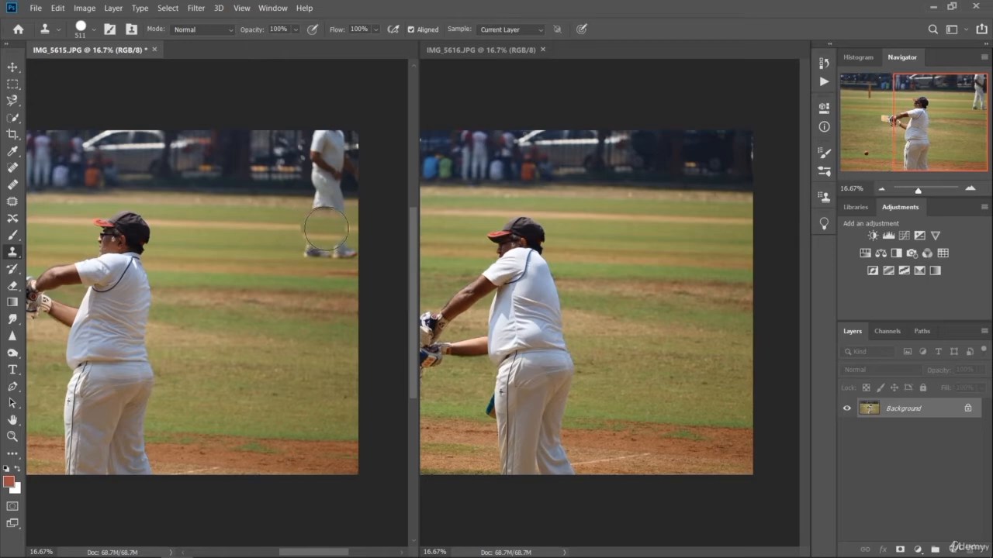
mouse_move(302, 242)
left_mouse_down()
mouse_move(337, 222)
mouse_move(323, 142)
left_mouse_up()
key("ctrl+z")
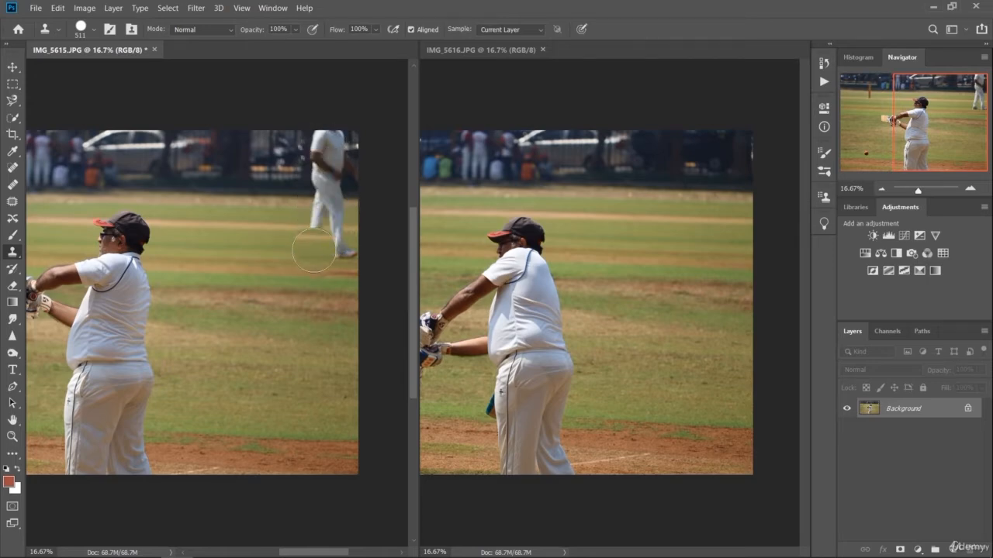
left_click_drag(306, 244, 346, 243)
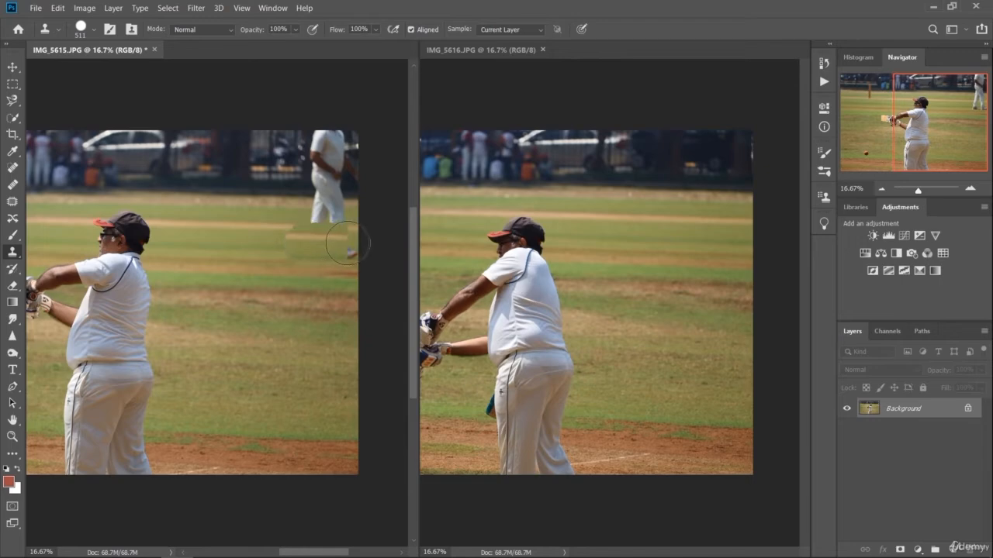
key("ctrl+z")
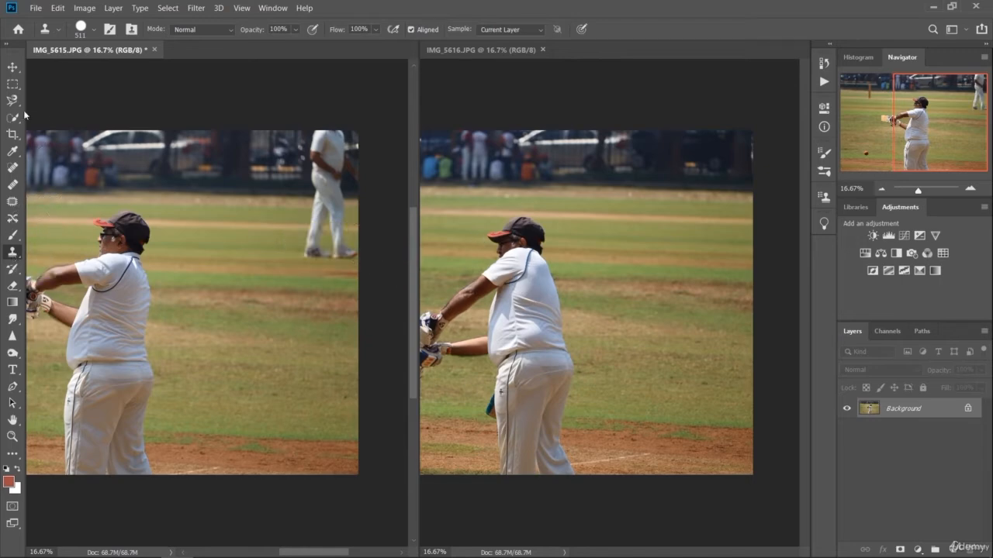
- Resample the empty field in IMG_5616.JPG and clone it over the man standing in the background of IMG_5615.JPG
left_click(12, 83)
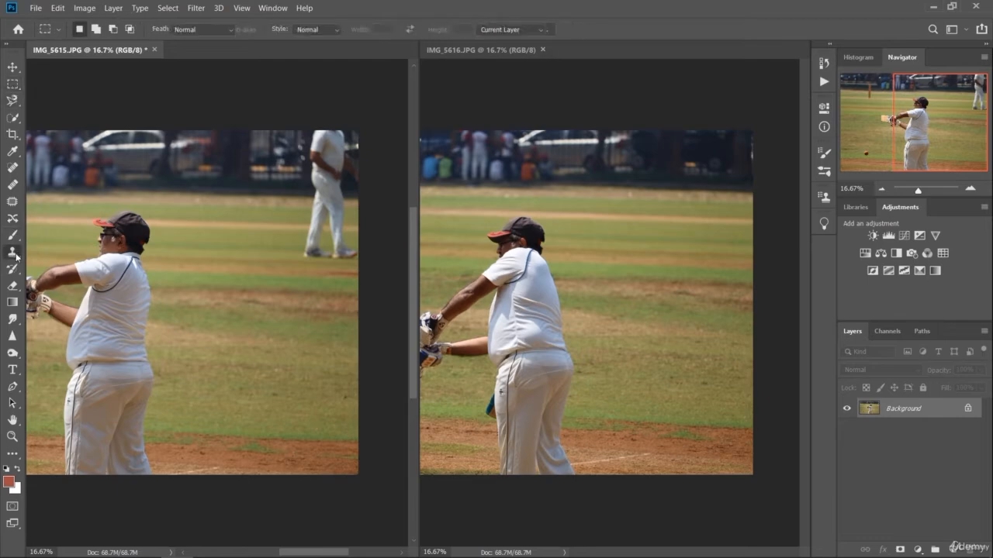
left_click(13, 253)
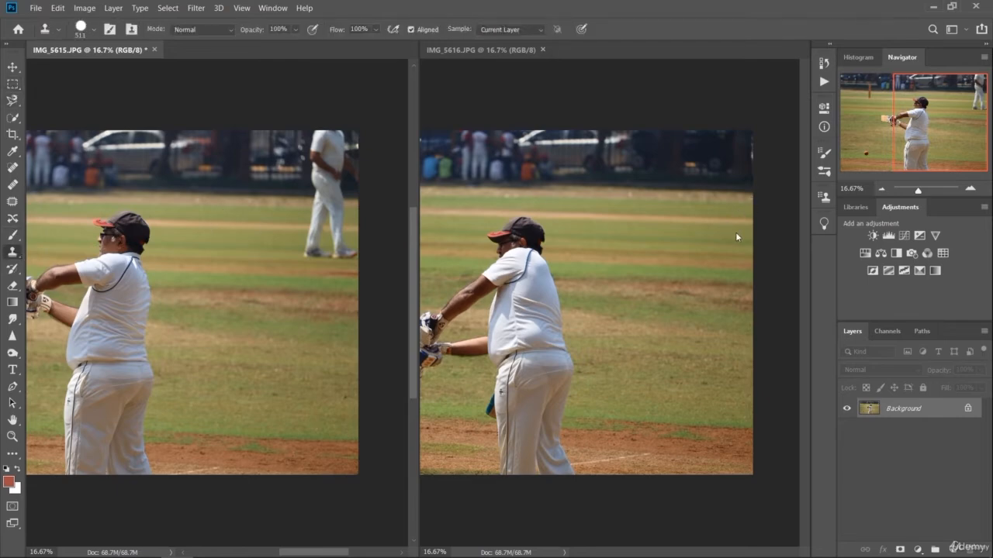
left_click(736, 223)
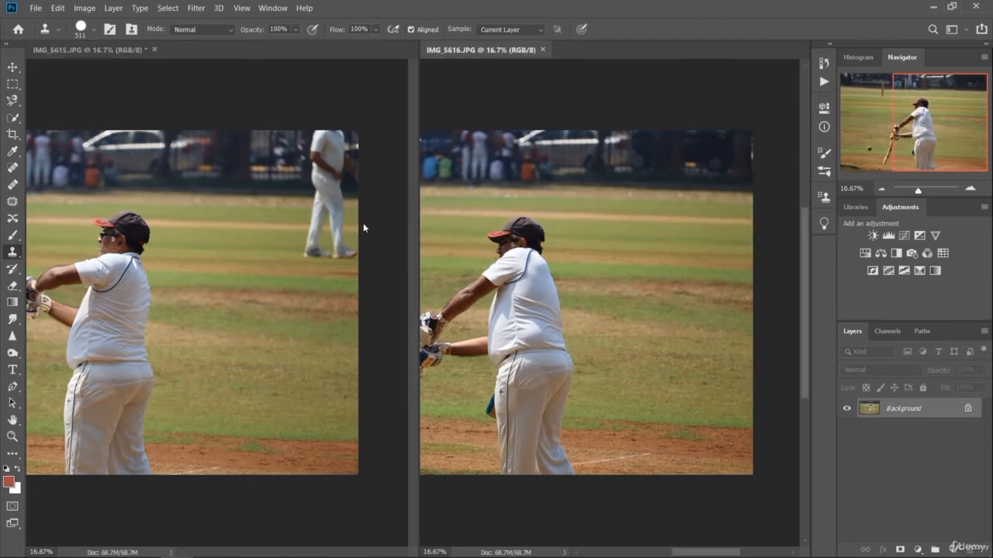
left_click(340, 233)
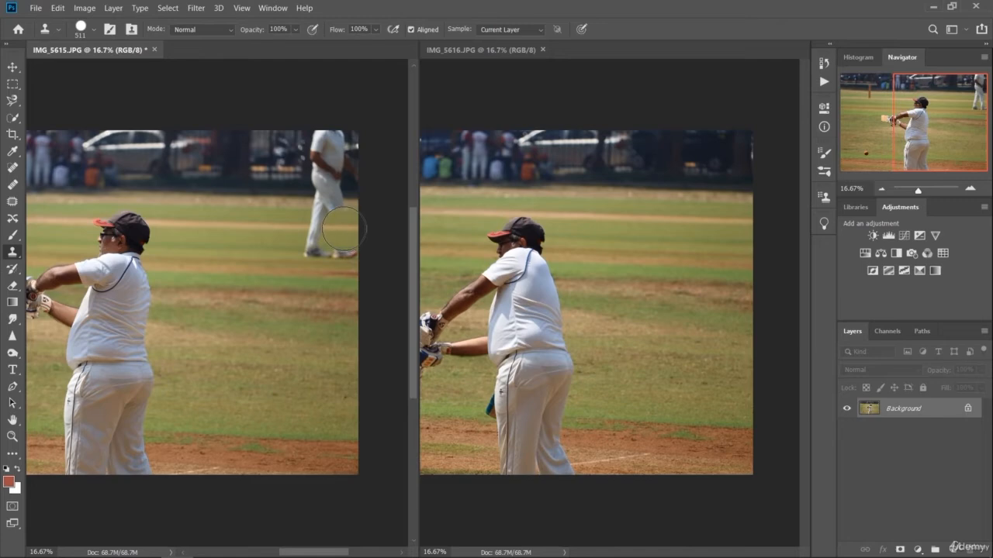
mouse_move(342, 229)
left_mouse_down()
mouse_move(315, 249)
mouse_move(354, 253)
mouse_move(350, 178)
mouse_move(332, 206)
mouse_move(318, 203)
mouse_move(329, 124)
left_mouse_up()
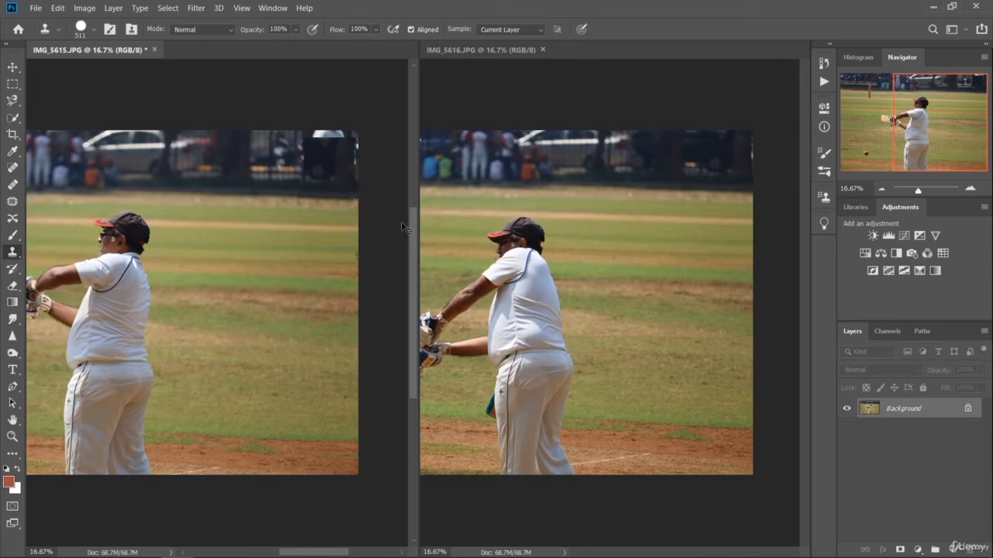
- Undo the clone strokes over the background man's upper body and cover it again with the dark fence and car background
key("ctrl+z")
key("ctrl+z")
key("ctrl+z")
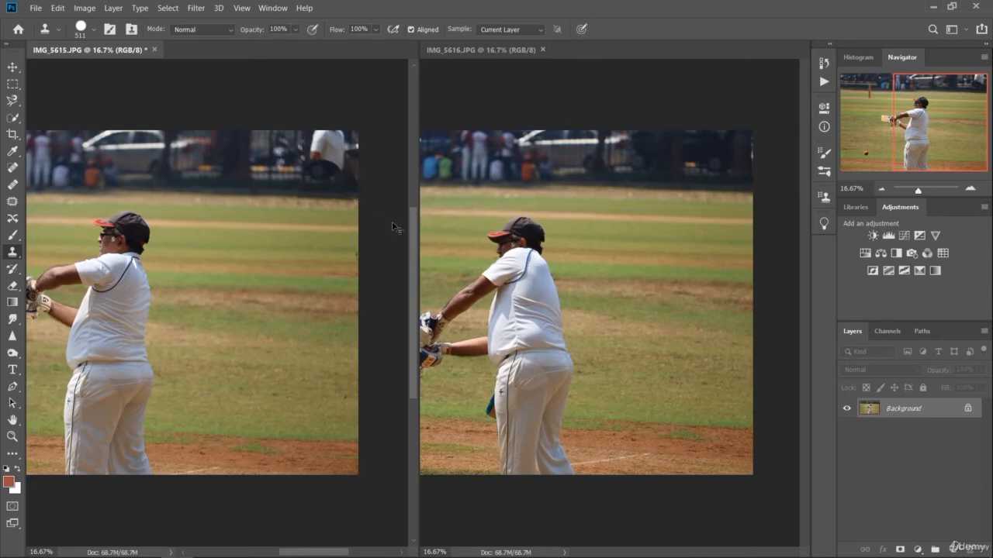
mouse_move(306, 178)
left_mouse_down()
mouse_move(323, 124)
mouse_move(305, 170)
mouse_move(291, 144)
mouse_move(380, 172)
mouse_move(328, 179)
left_mouse_up()
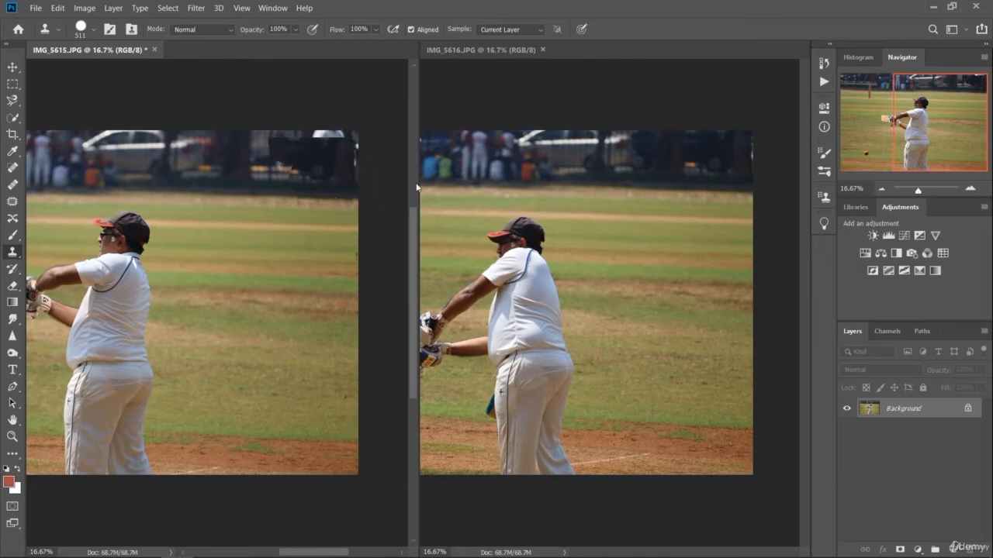
key("ctrl+z")
key("ctrl+z")
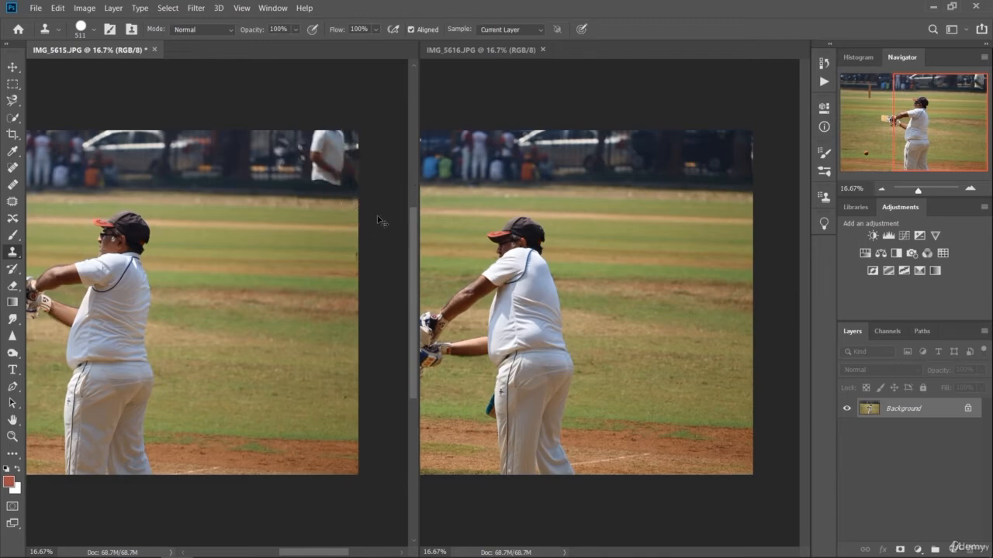
key("ctrl+z")
key("ctrl+z")
key("ctrl+z")
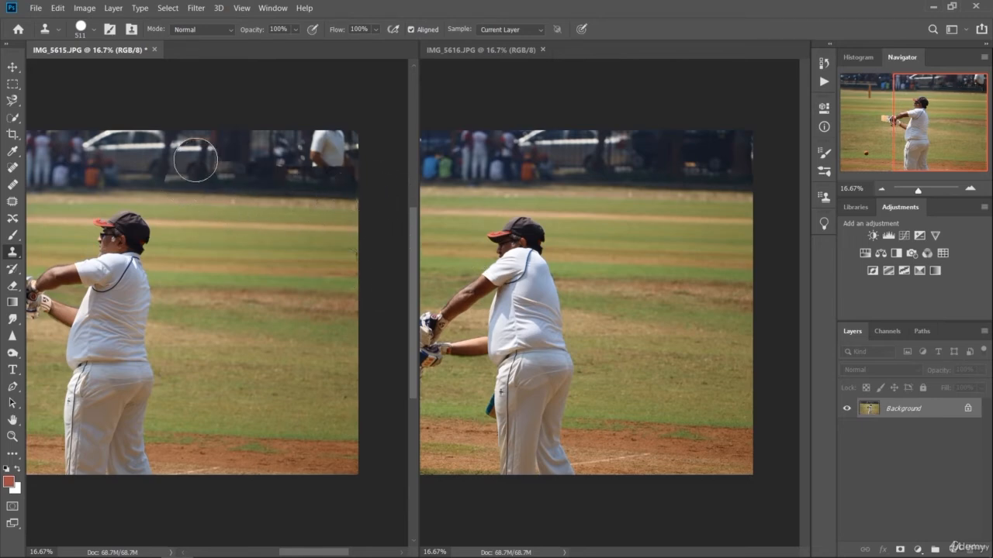
left_click_drag(195, 159, 339, 159)
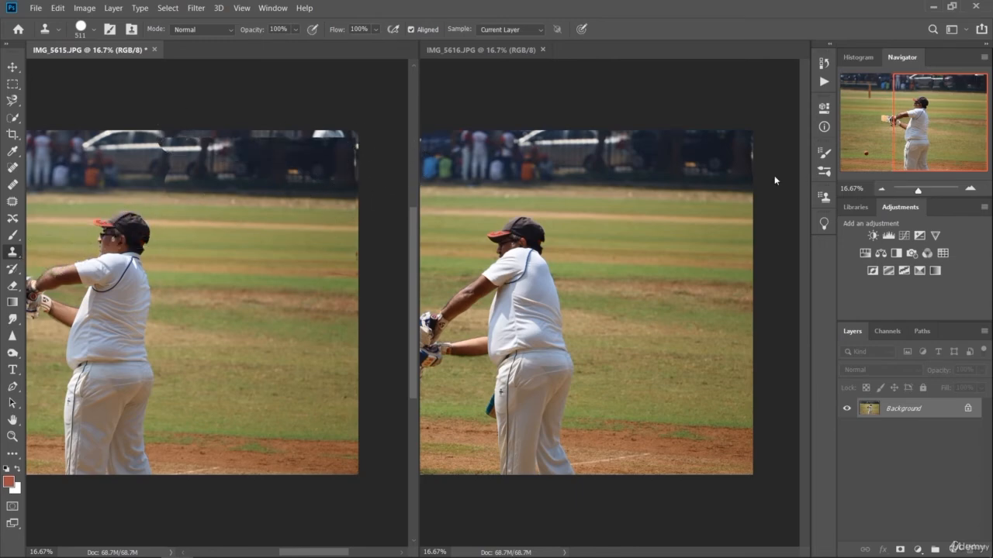
- Try to clone the dark background from IMG_5616.JPG over the leftover white patches along the upper edge of IMG_5615.JPG
left_click(748, 155)
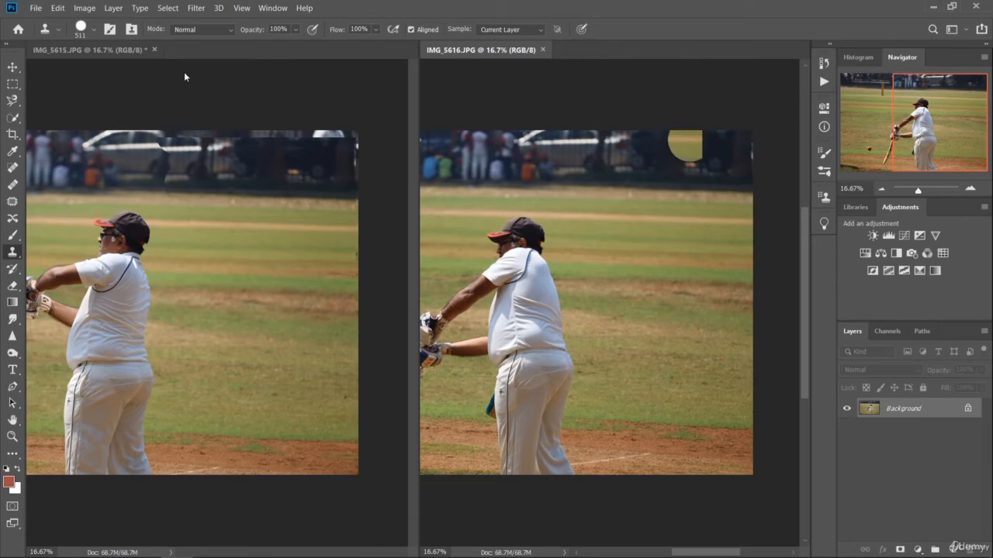
left_click(13, 68)
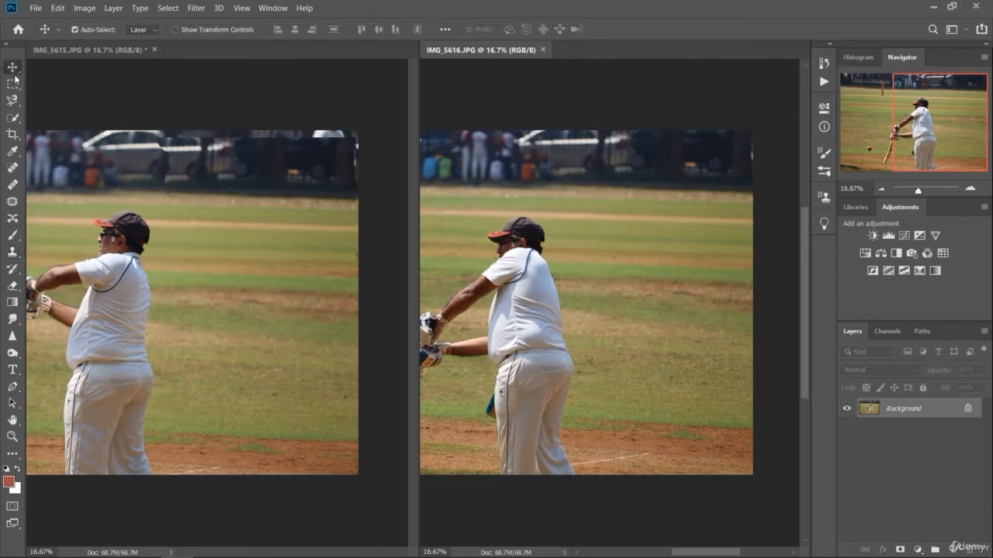
left_click(13, 252)
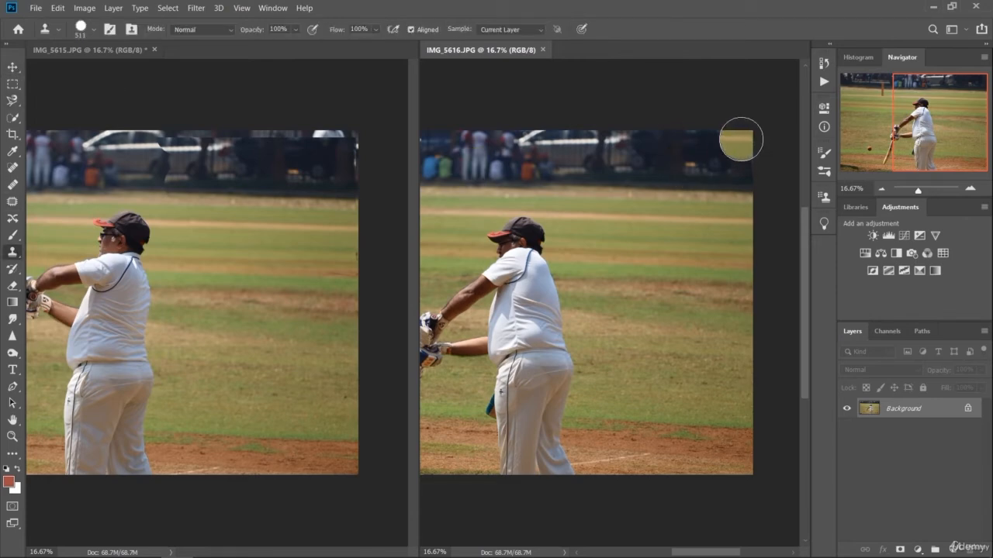
left_click(355, 136)
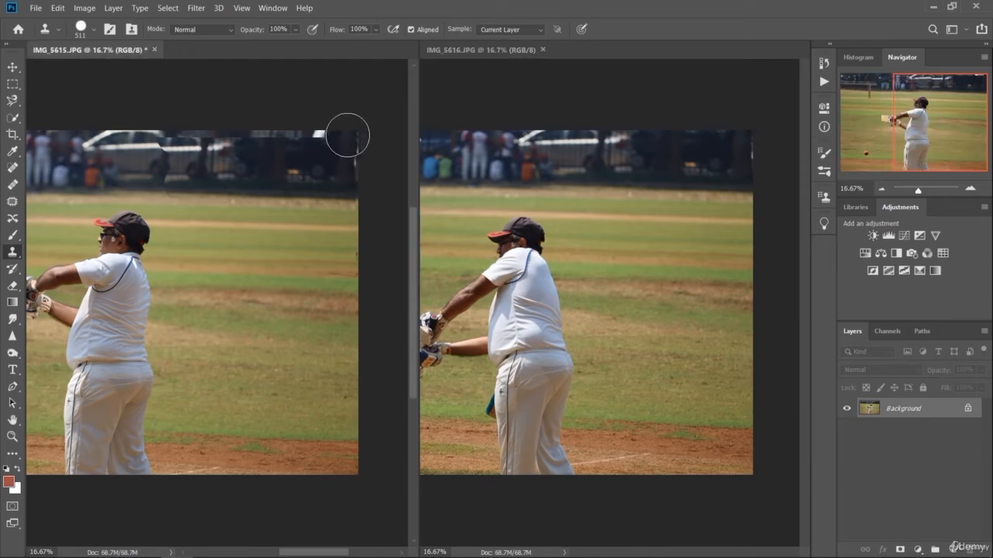
mouse_move(350, 137)
left_mouse_down()
mouse_move(355, 185)
mouse_move(347, 122)
mouse_move(252, 135)
mouse_move(320, 165)
mouse_move(335, 184)
left_mouse_up()
key("ctrl+z")
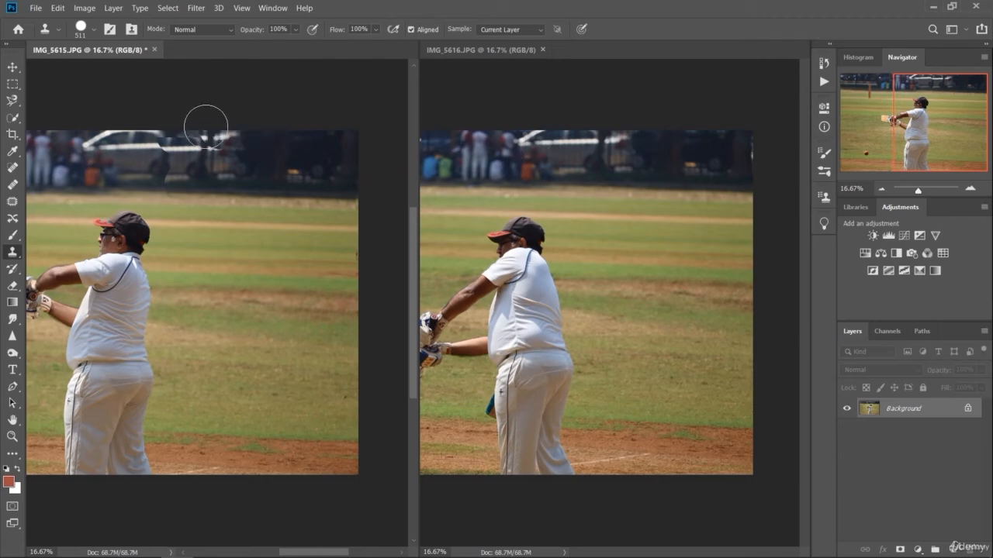
left_click_drag(205, 127, 171, 126)
key("ctrl+z")
key("ctrl+z")
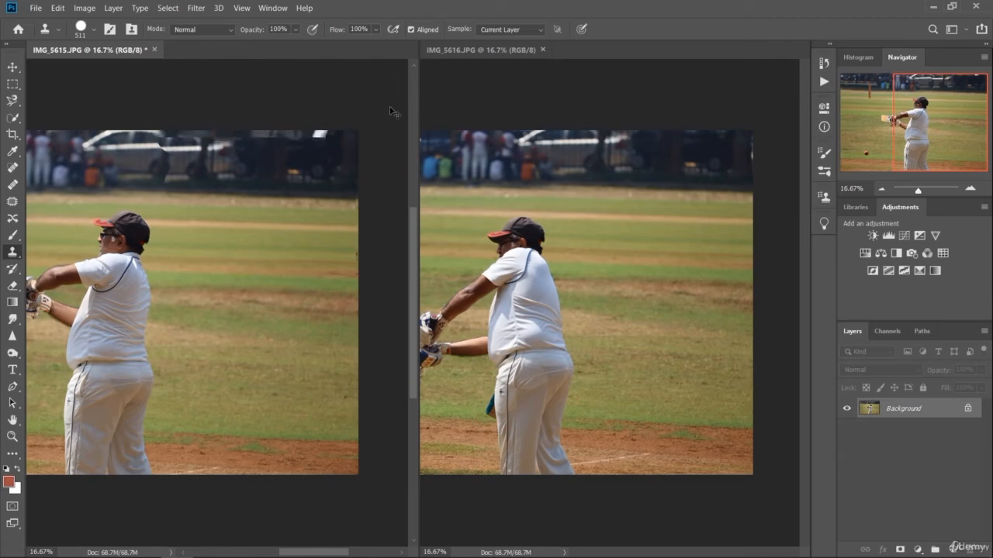
key("ctrl+z")
- Compare the retouched IMG_5615.JPG with IMG_5616.JPG side by side, from the background's upper edge to the batsman and ball
left_click(714, 167)
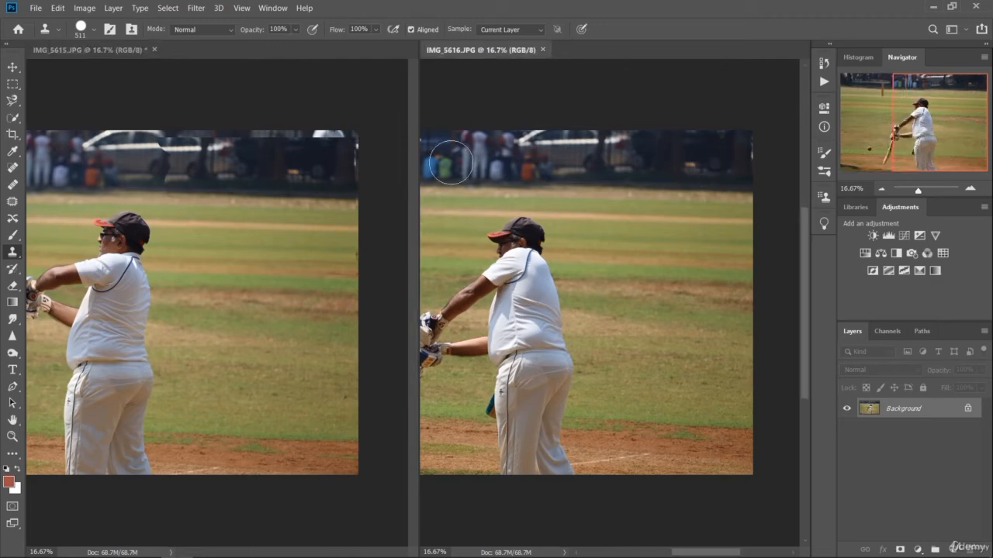
left_click(311, 167)
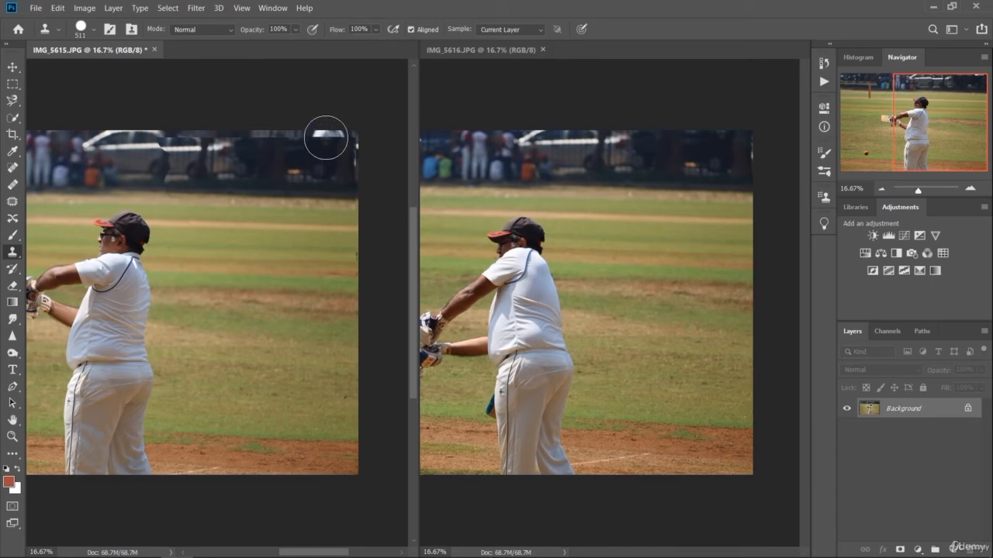
left_click(13, 67)
left_click_drag(322, 547, 287, 556)
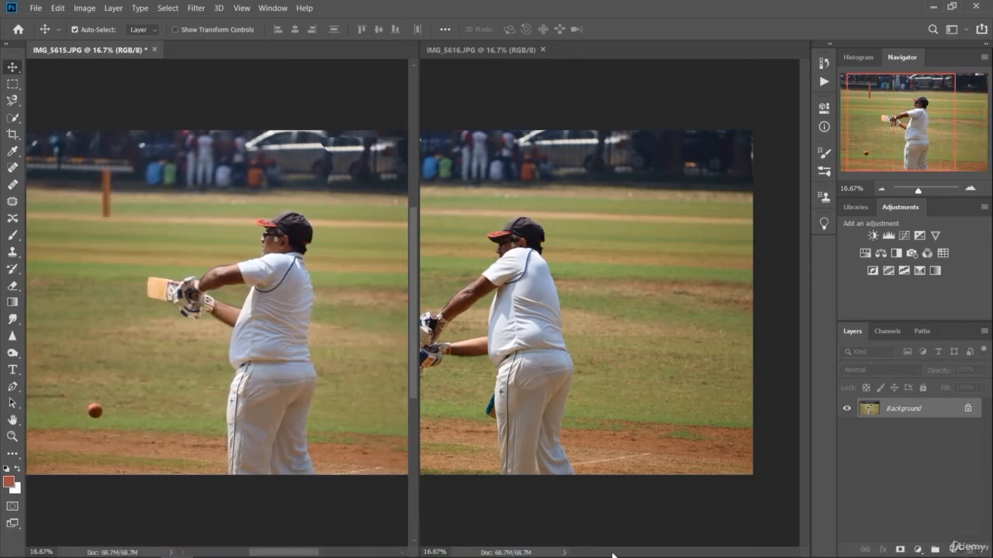
left_click_drag(613, 555, 670, 557)
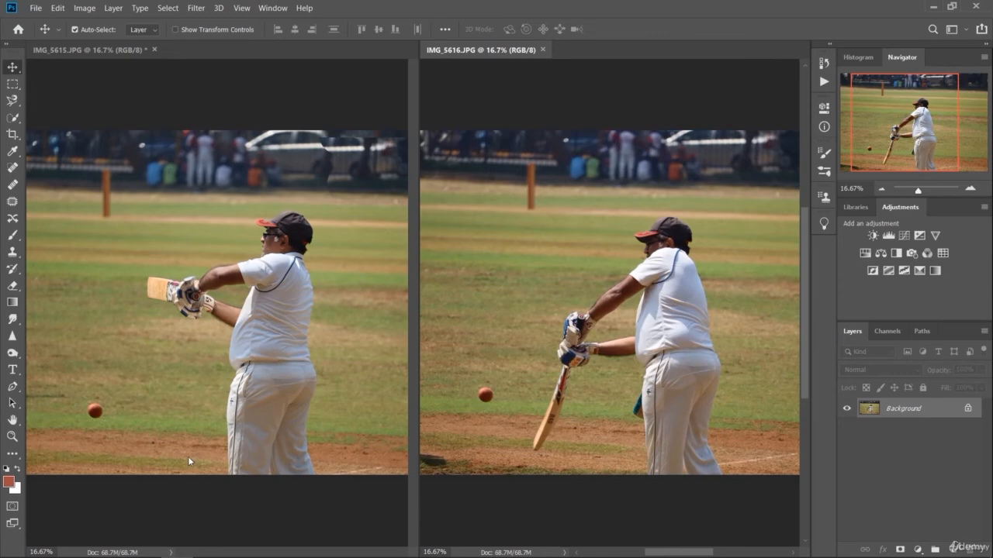
- Select a full-height rectangular area of IMG_5615.JPG that encloses the wooden stump, the ball and the batsman
left_click(13, 84)
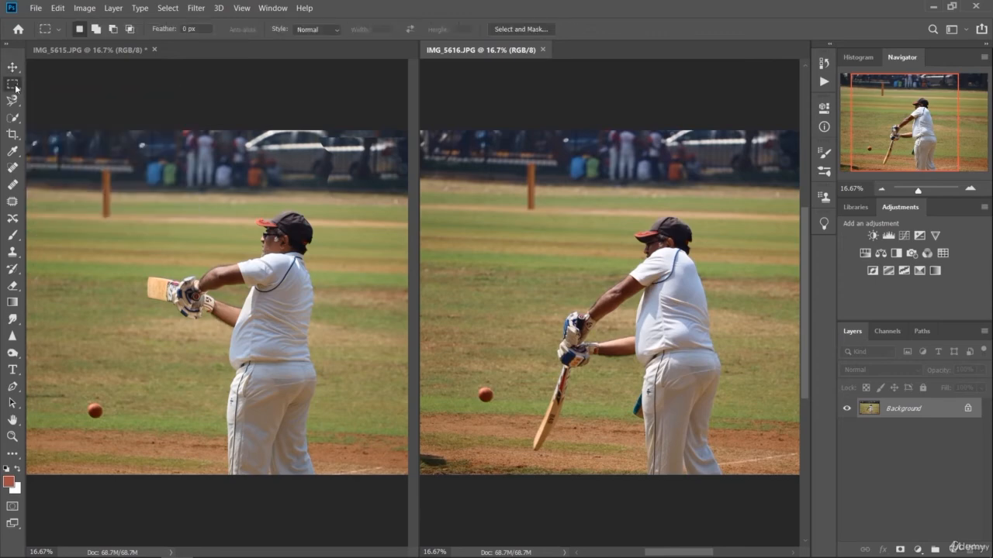
left_click(37, 130)
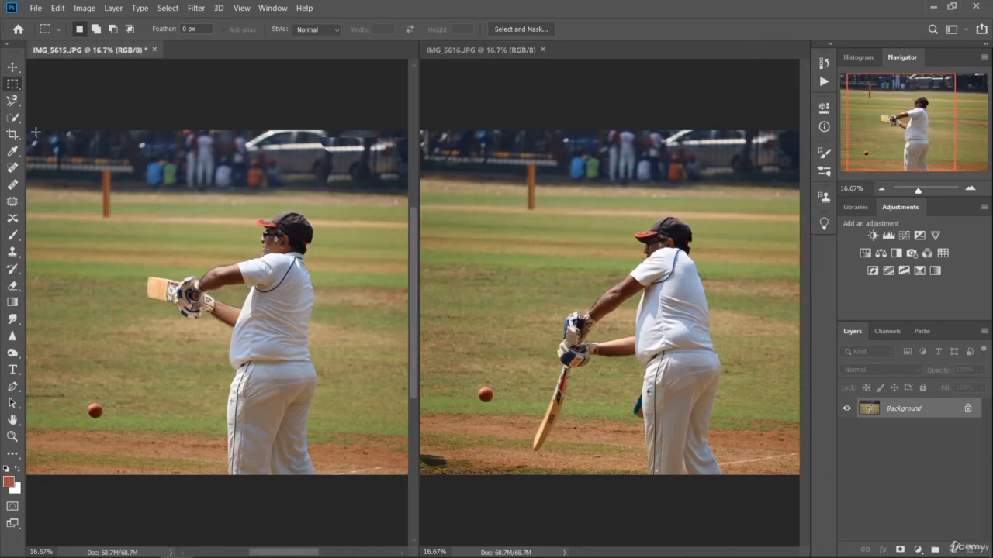
left_click_drag(36, 132, 324, 476)
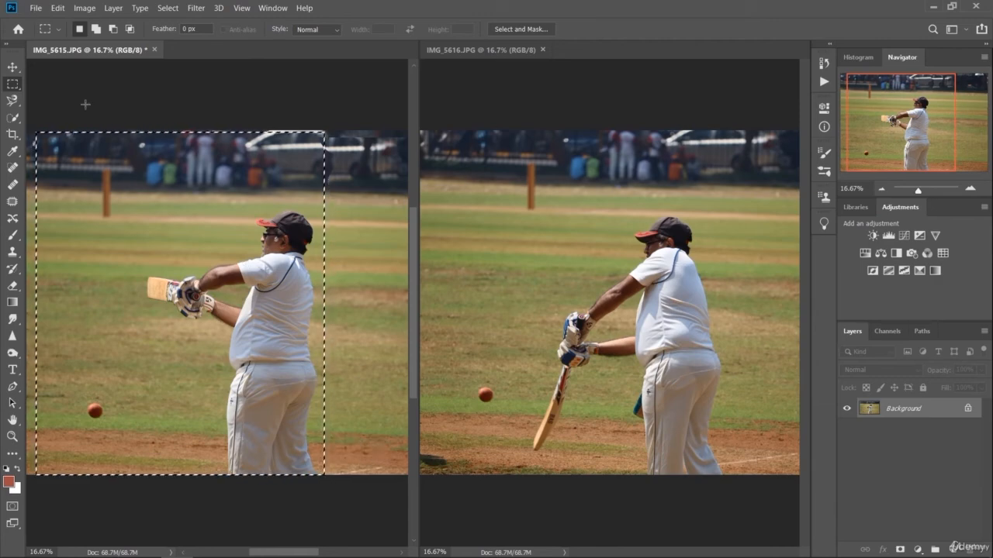
- Create a new layer named "selected" in IMG_5615.JPG with no color label, Normal mode and 100% opacity
key("alt+e")
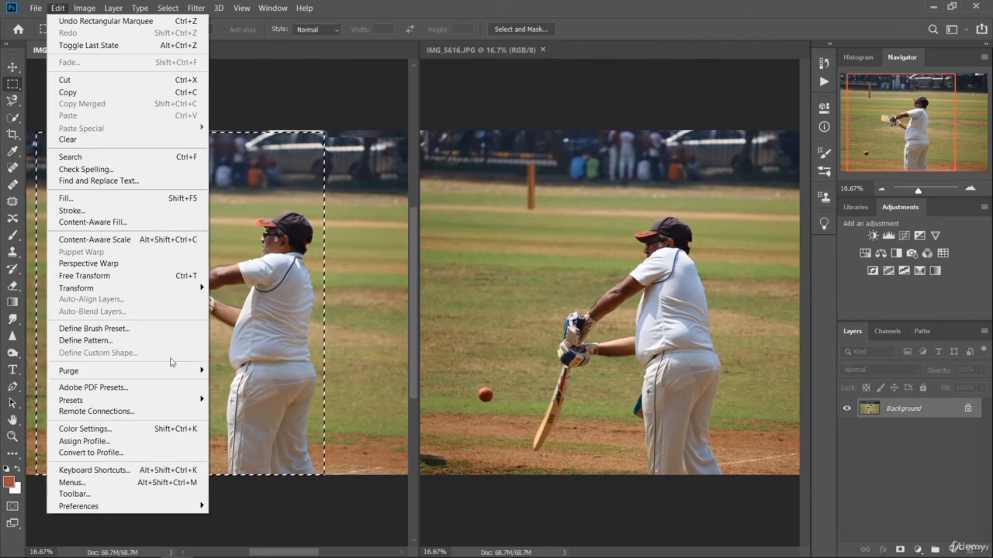
mouse_move(190, 289)
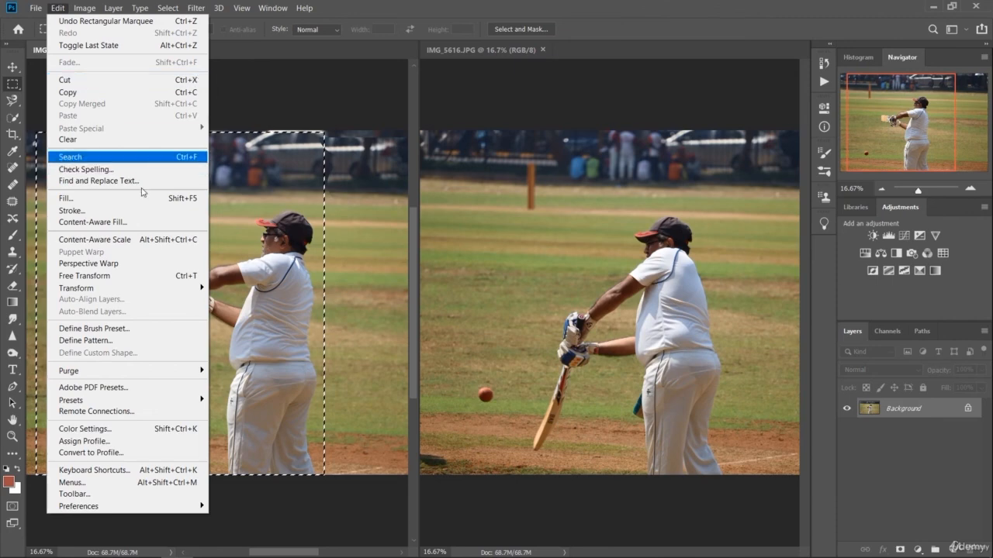
left_click(320, 365)
right_click(287, 352)
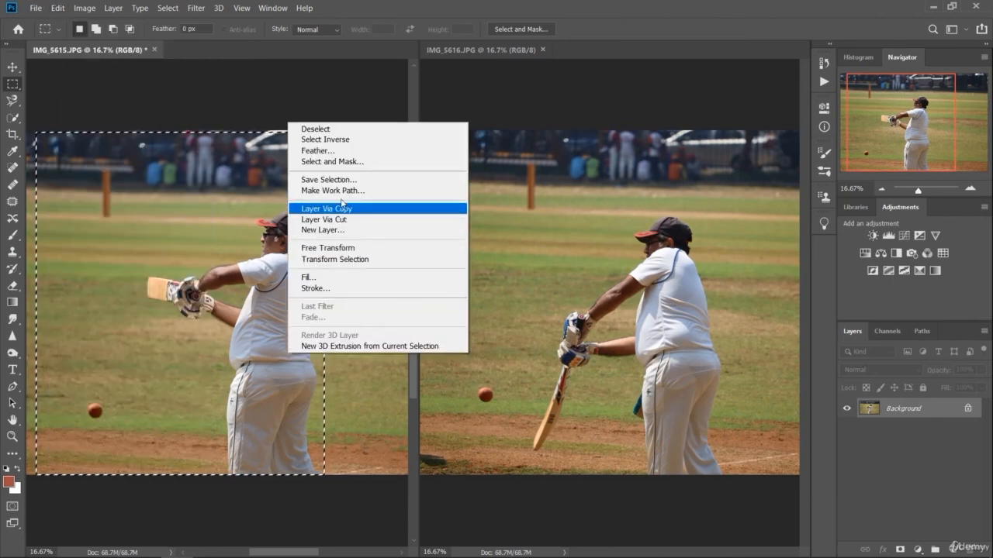
left_click(345, 231)
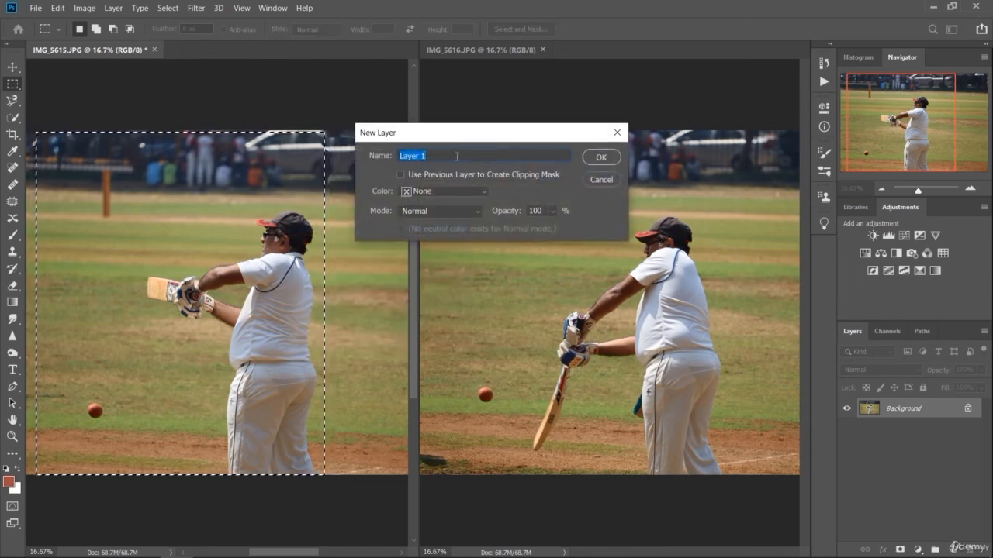
type("selected")
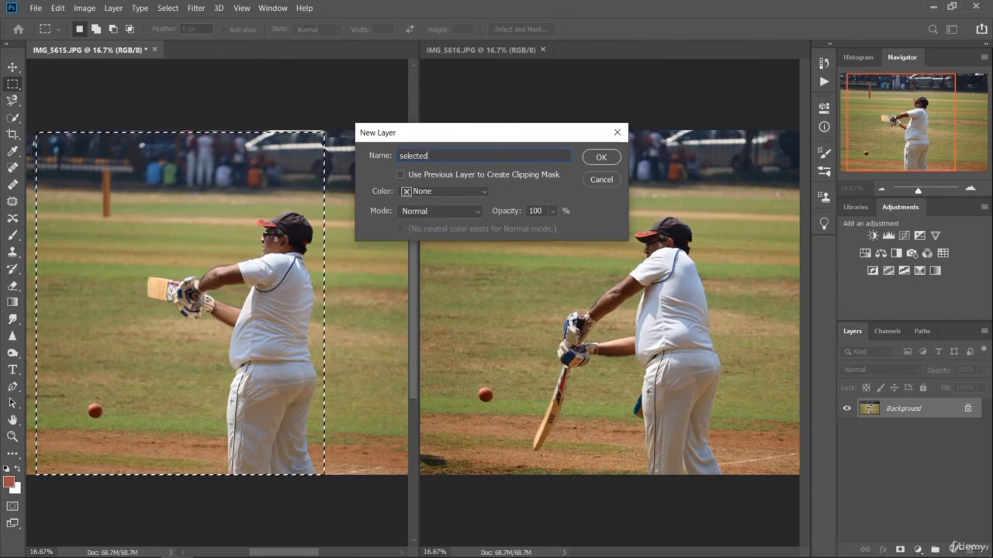
key("Return")
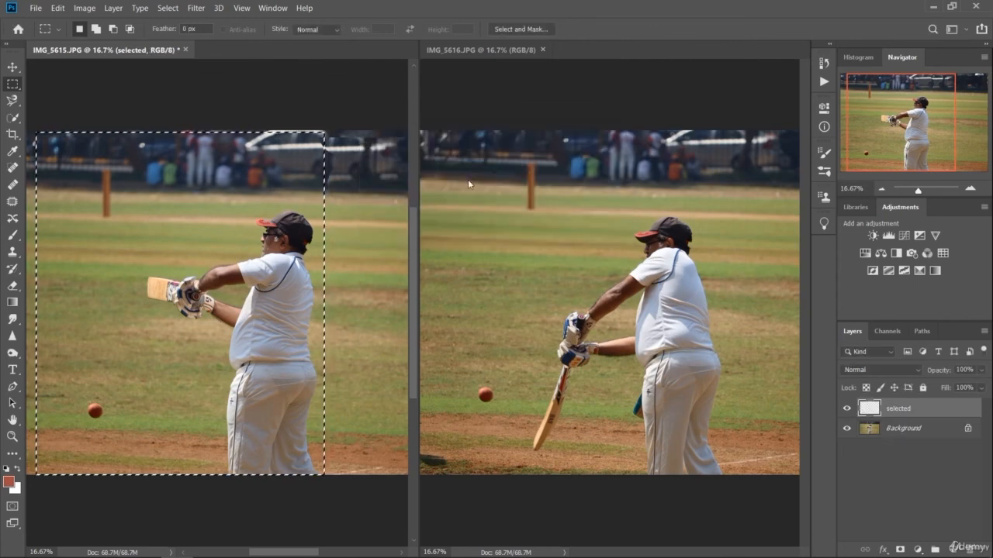
- Check the "selected" layer by hiding and reshowing the Background, clear the rectangular selection, and switch to the Move tool
left_click(847, 429)
left_click(847, 429)
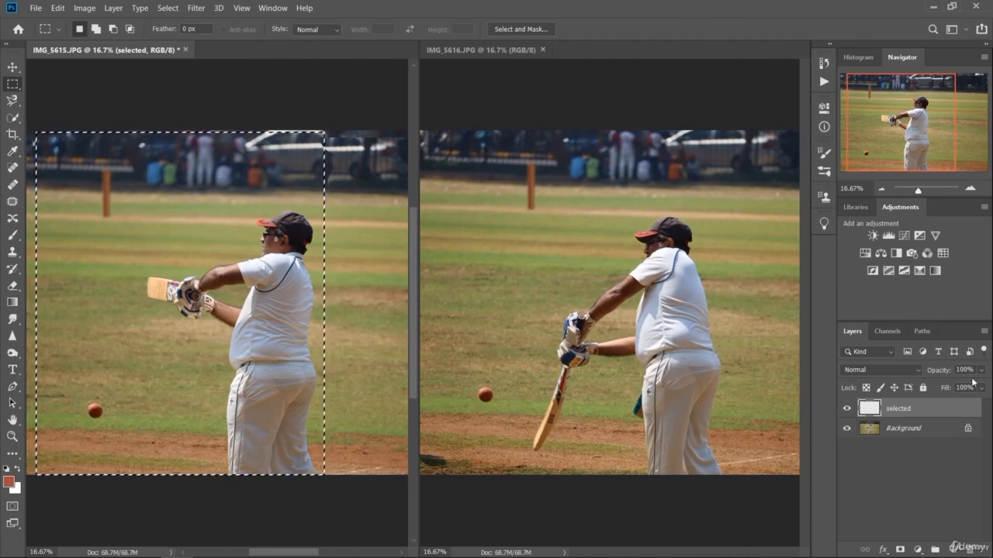
left_click(204, 198)
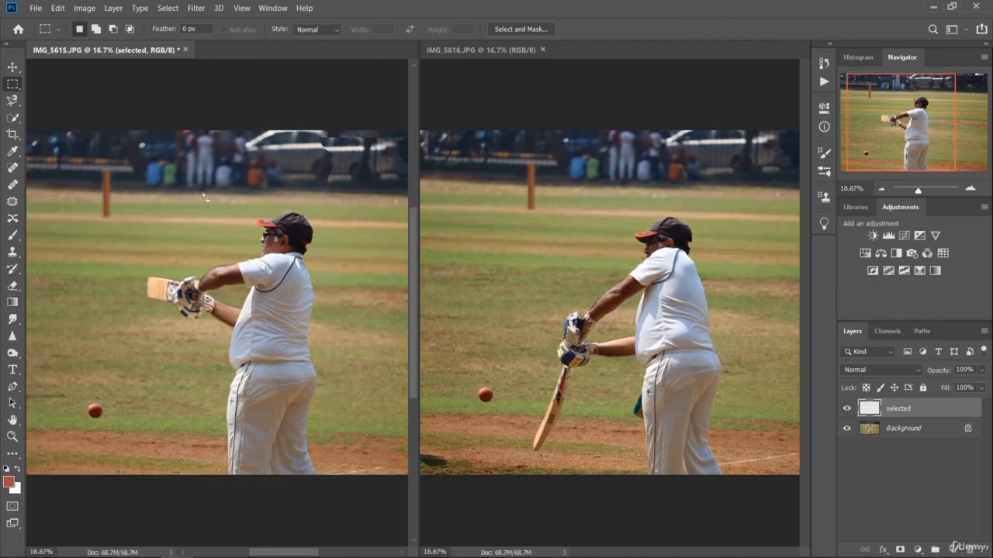
left_click(12, 67)
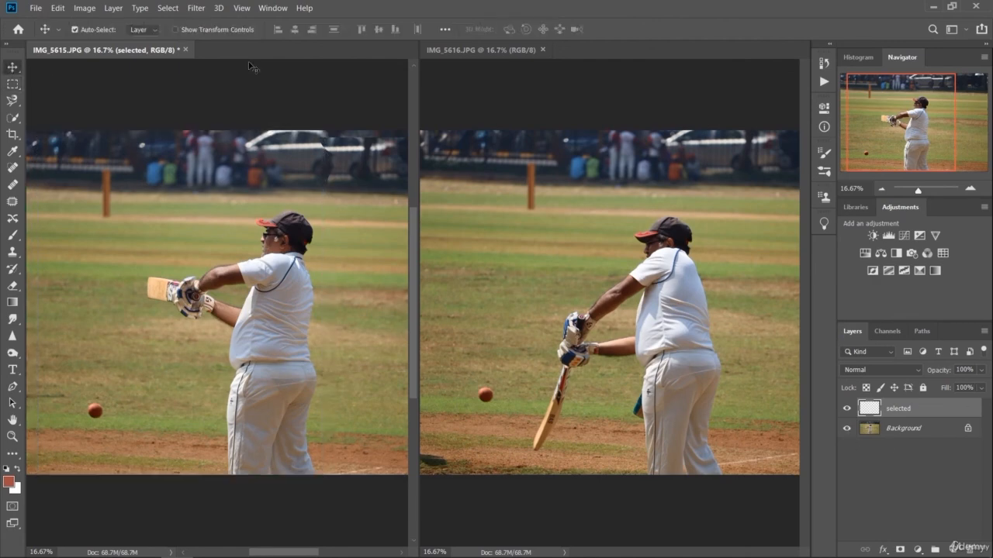